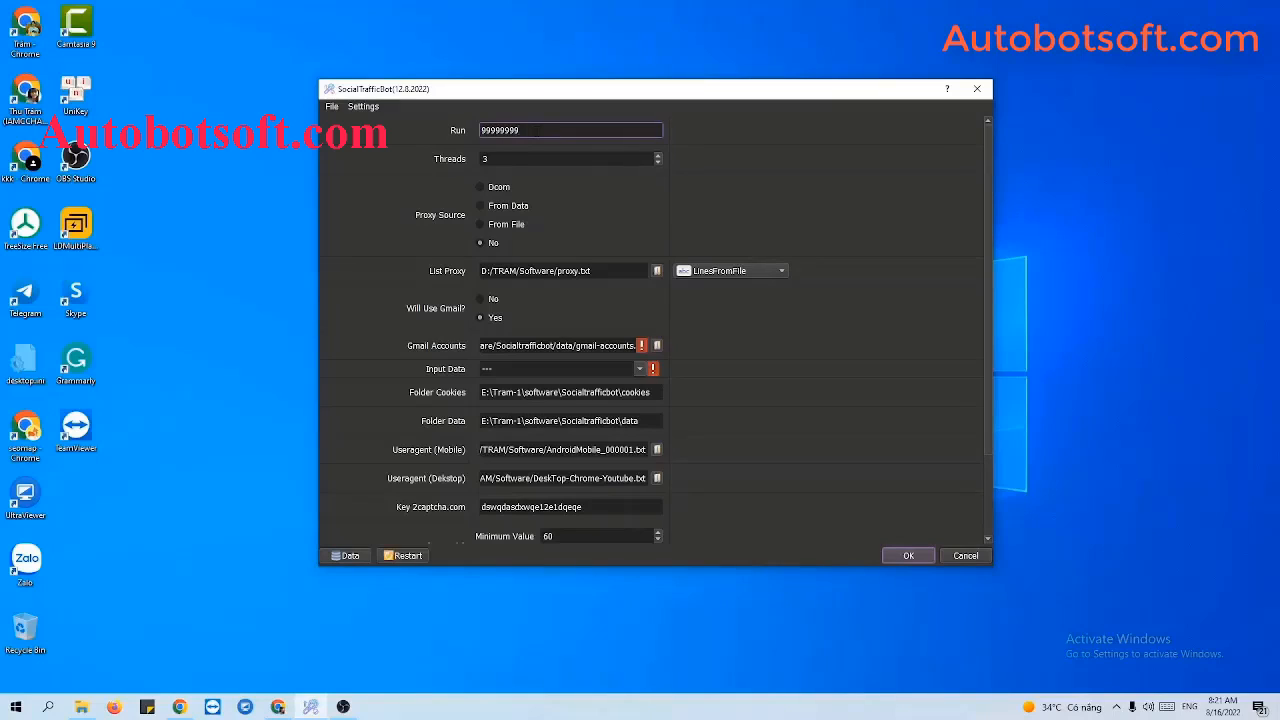
# Set the Run count to 1000 and keep Threads at 3.
pyautogui.doubleClick(531, 130)
pyautogui.write('1000')
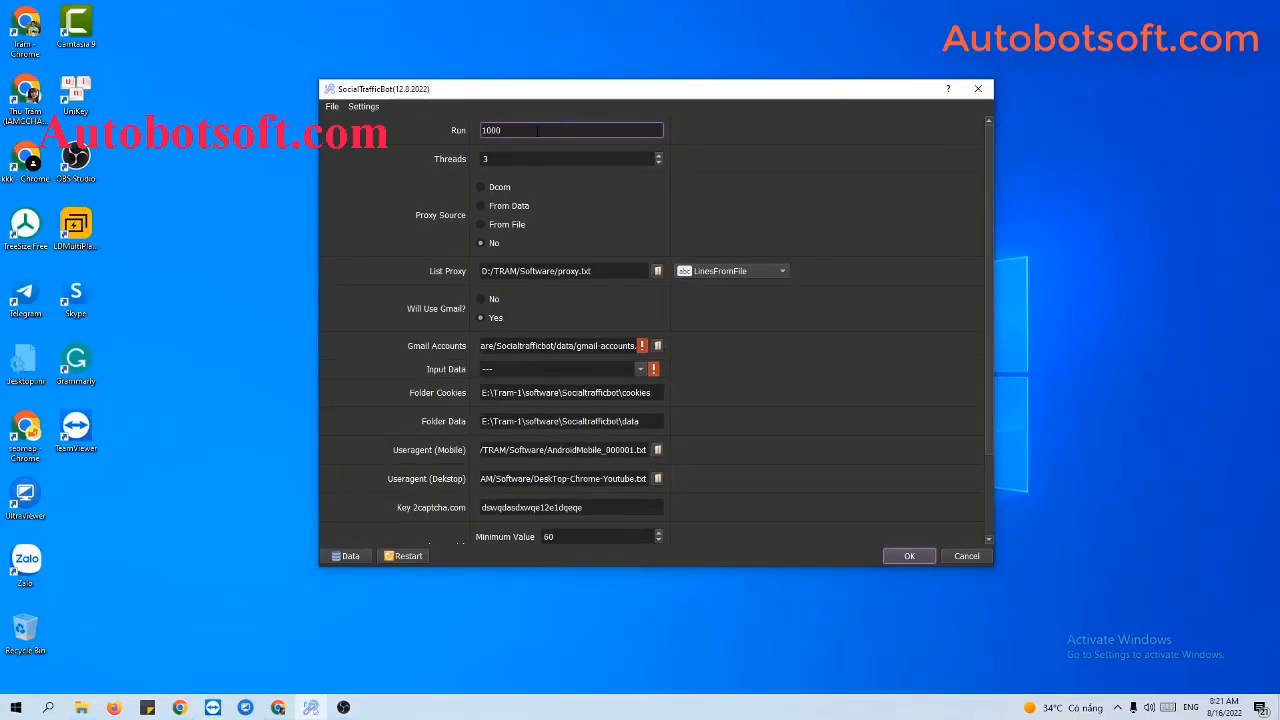
pyautogui.click(518, 158)
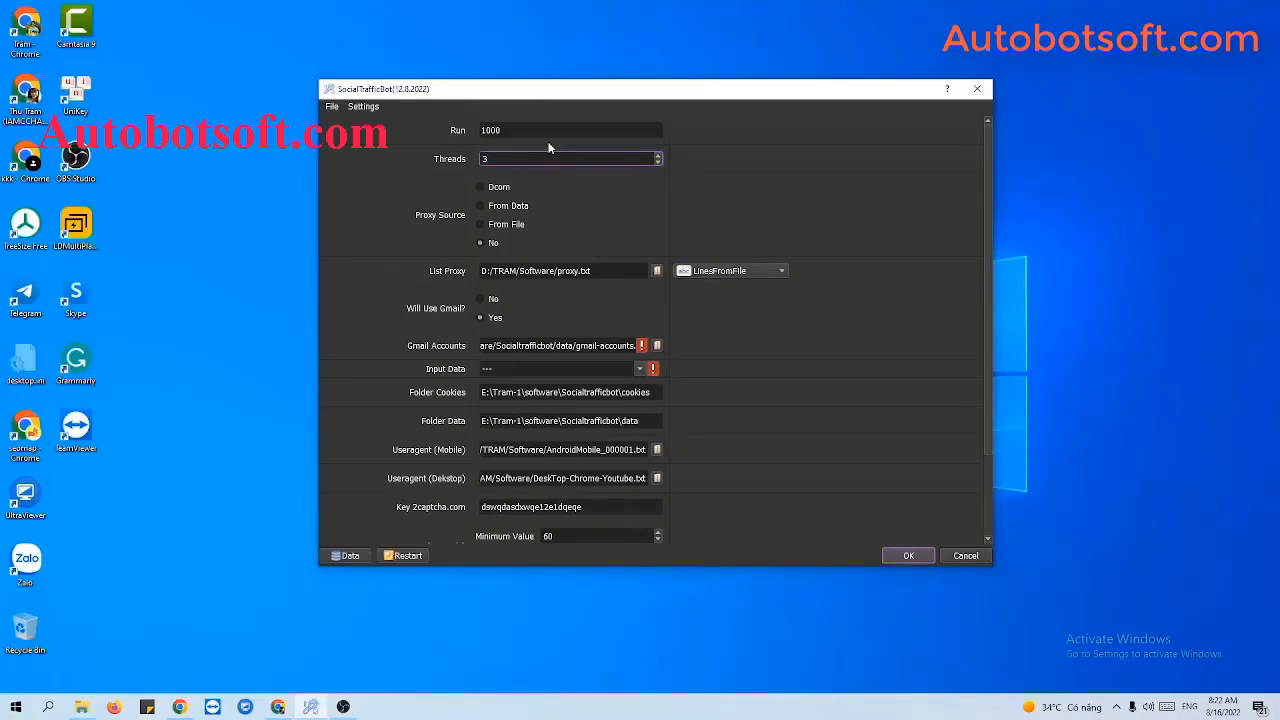
pyautogui.click(436, 228)
pyautogui.click(712, 275)
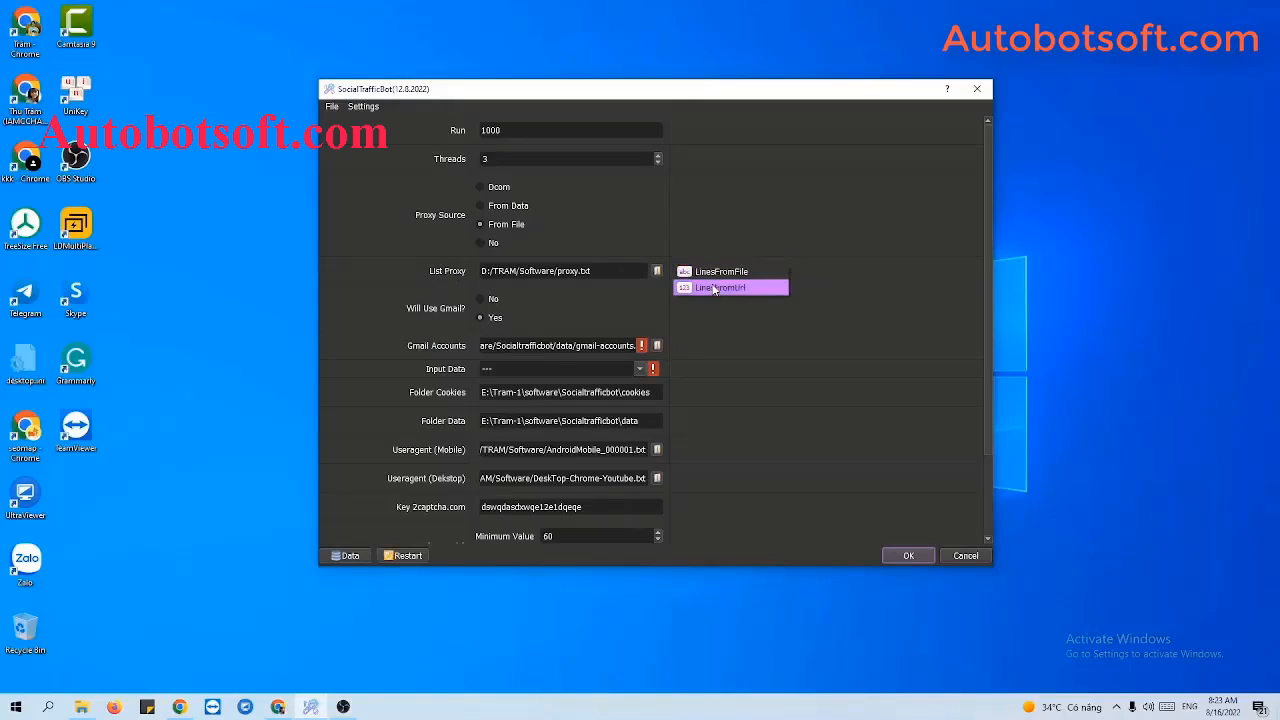
pyautogui.click(713, 287)
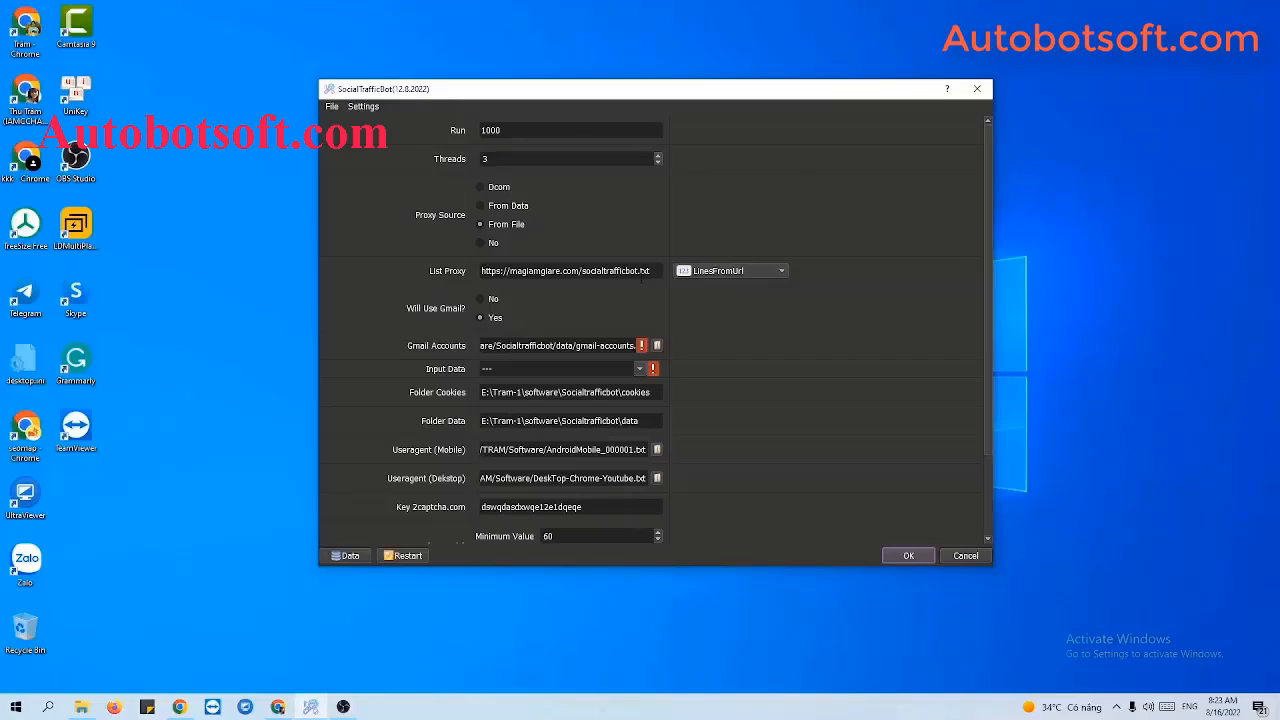
pyautogui.click(647, 271)
pyautogui.moveTo(647, 271); pyautogui.dragTo(480, 271)
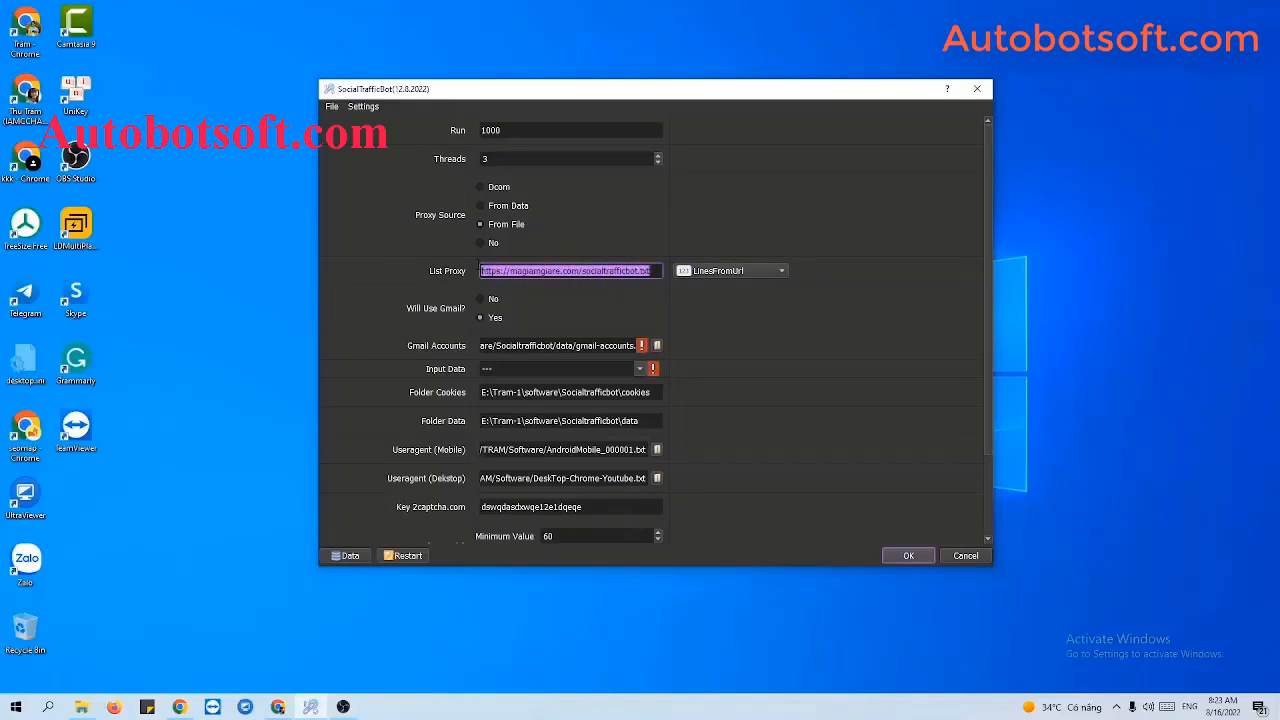
pyautogui.click(699, 234)
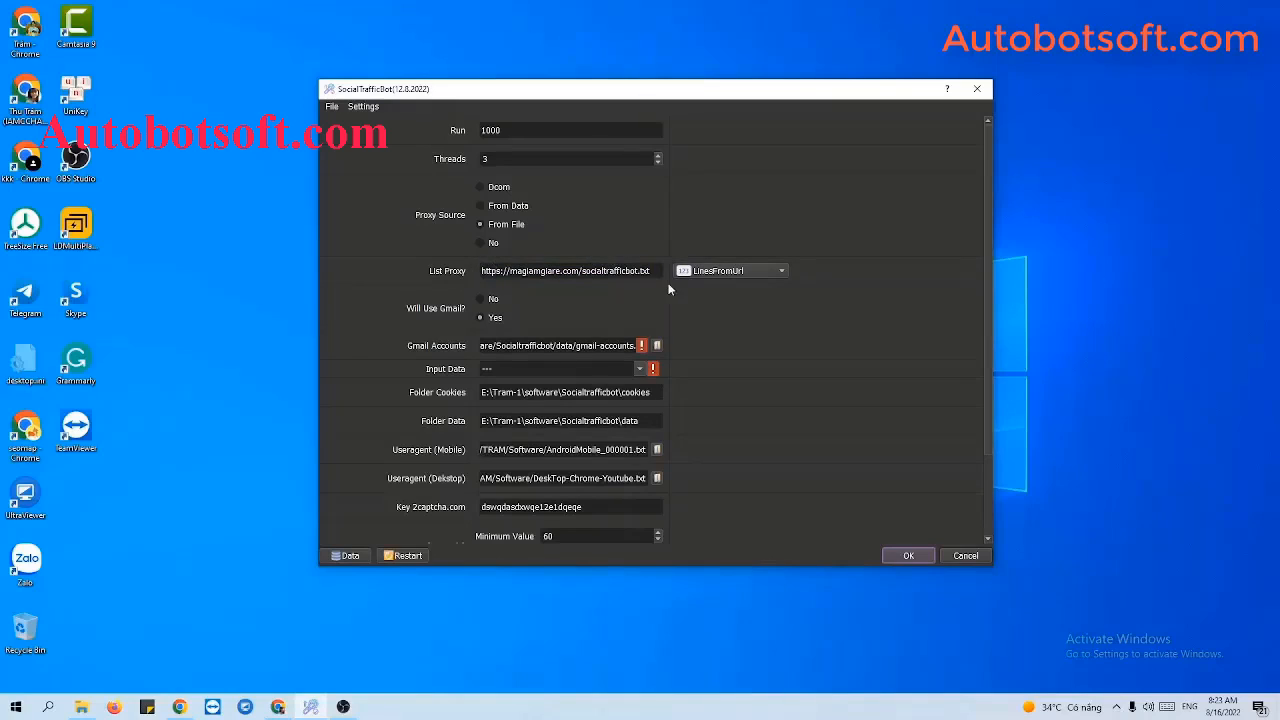
pyautogui.click(707, 271)
pyautogui.click(709, 271)
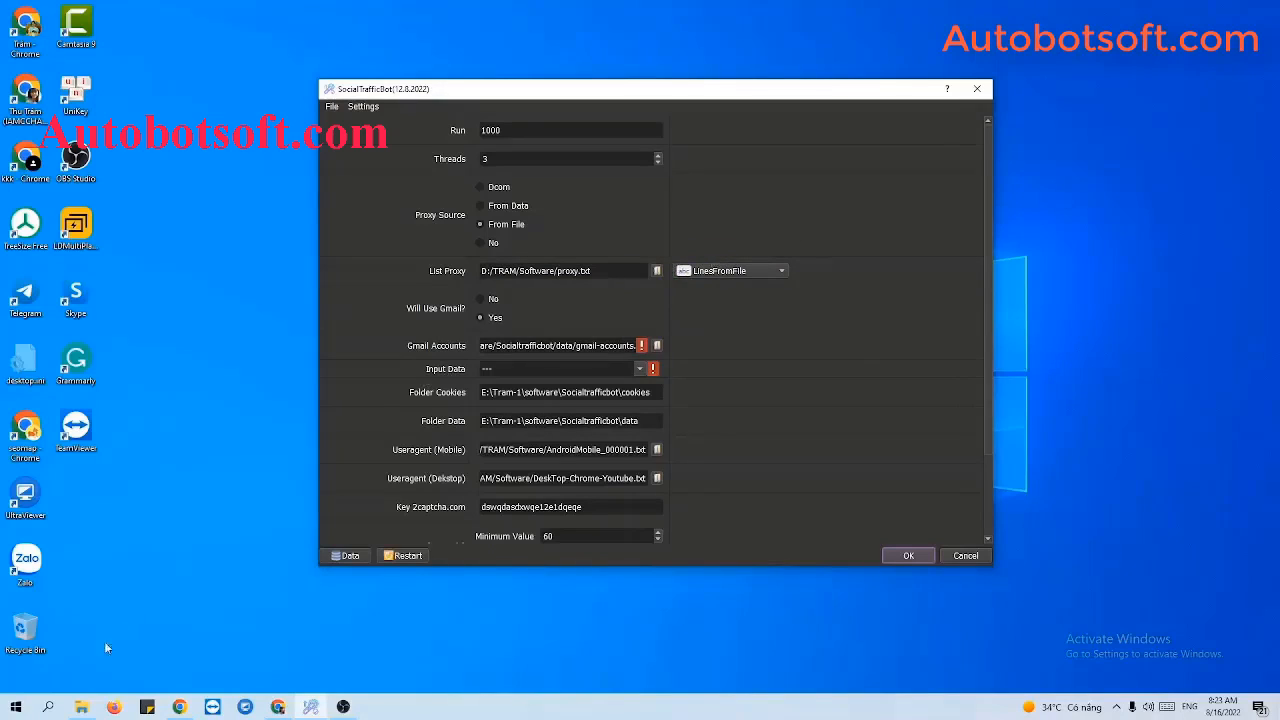
pyautogui.click(82, 706)
# Create proxy.txt in the Socialtrafficbot folder, paste the proxy list into it in Notepad++, and save.
pyautogui.rightClick(401, 343)
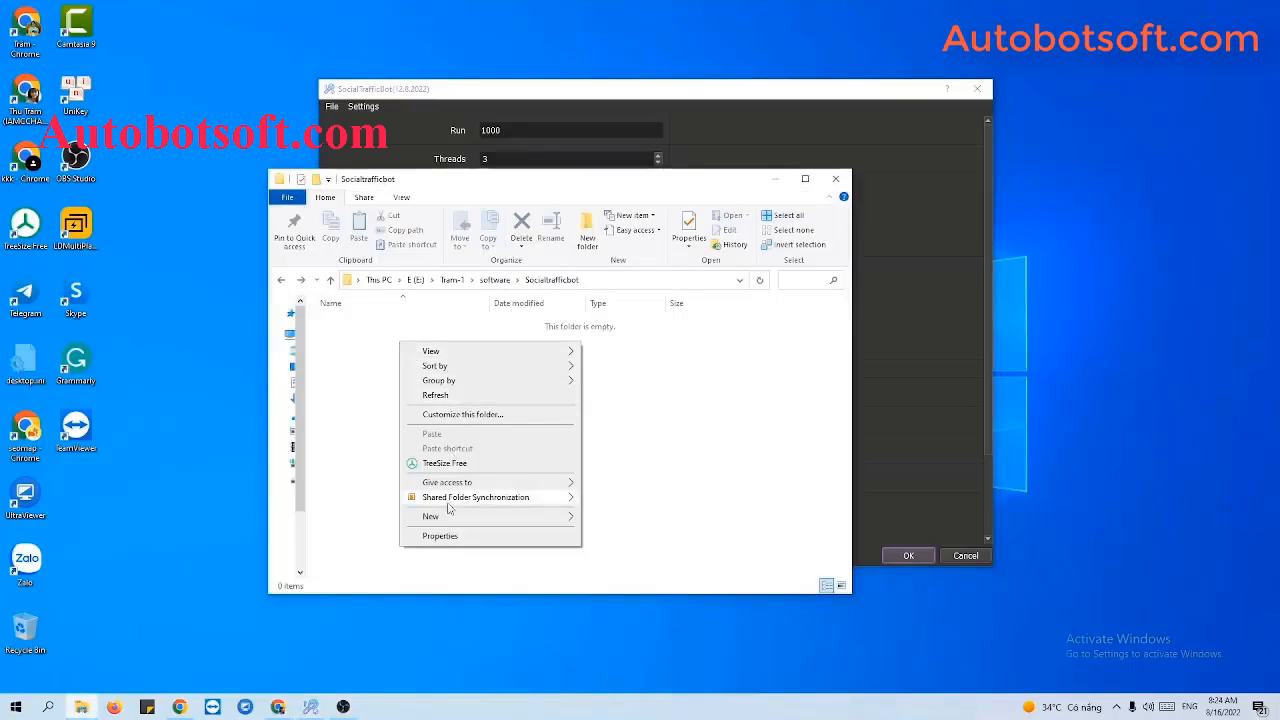
pyautogui.moveTo(507, 520)
pyautogui.click(600, 655)
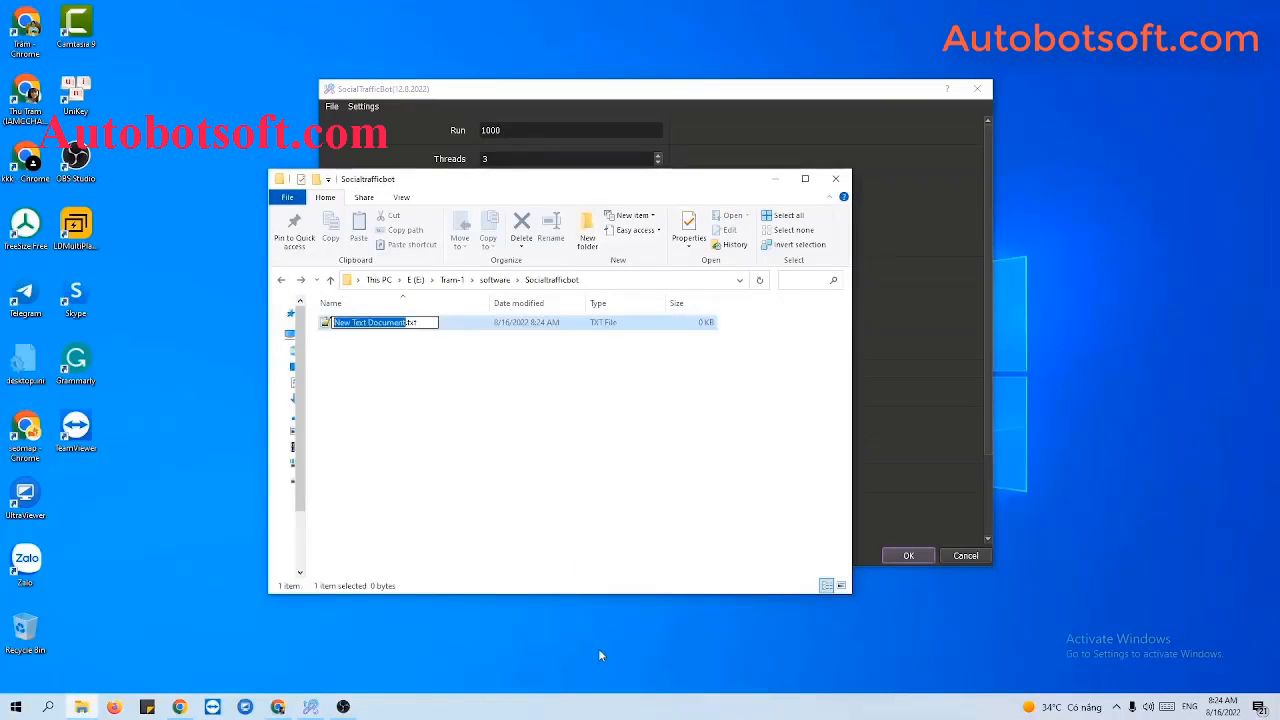
pyautogui.write('proxy')
pyautogui.press('Return')
pyautogui.doubleClick(372, 325)
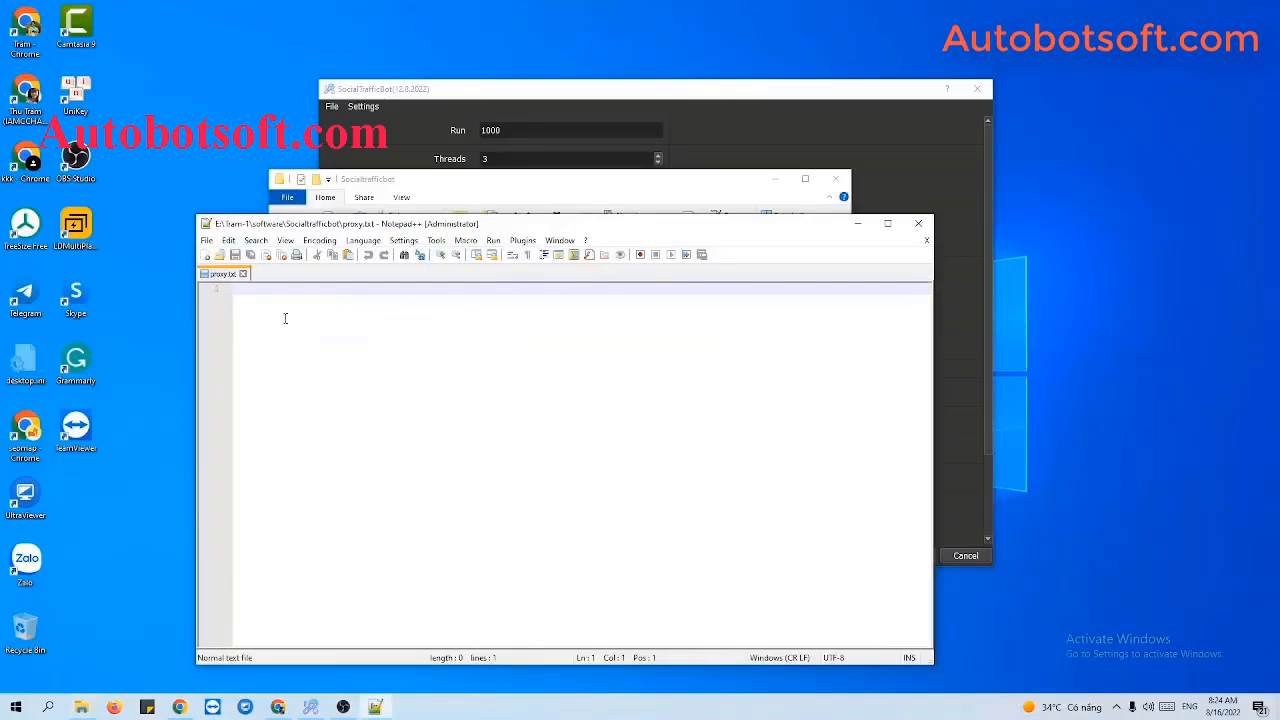
pyautogui.write('23.236.176.240:3128 192.198.97.232:3128 23.254.68.235:3128 23.254.68.79:3128 104.227.191.107:3128 23.254.10.100:3128 23.236.133.81:3128 192.157.49.153:3128 104.144.85.149:3128 104.227.186.152:3128 104.144.80.128:3128 104.227.83.230:3128 104.144.254.221:3128 104.227.158.239:3128 45.72.13.158:3128 23.236.218.139:3128 138.128.57.138:3128 23.236.133.127:3128 23.254.35.155:3128 104.144.94.38:3128 23.236.210.65:3128 45.72.76.73:3128 104.227.116.84:3128 192.198.97.210:3128 192.198.97.244:3128 23.229.32.100:3128 104.227.8.133:3128 104.144.241.220:3128 104.144.135.121:3128 23.254.68.251:3128')
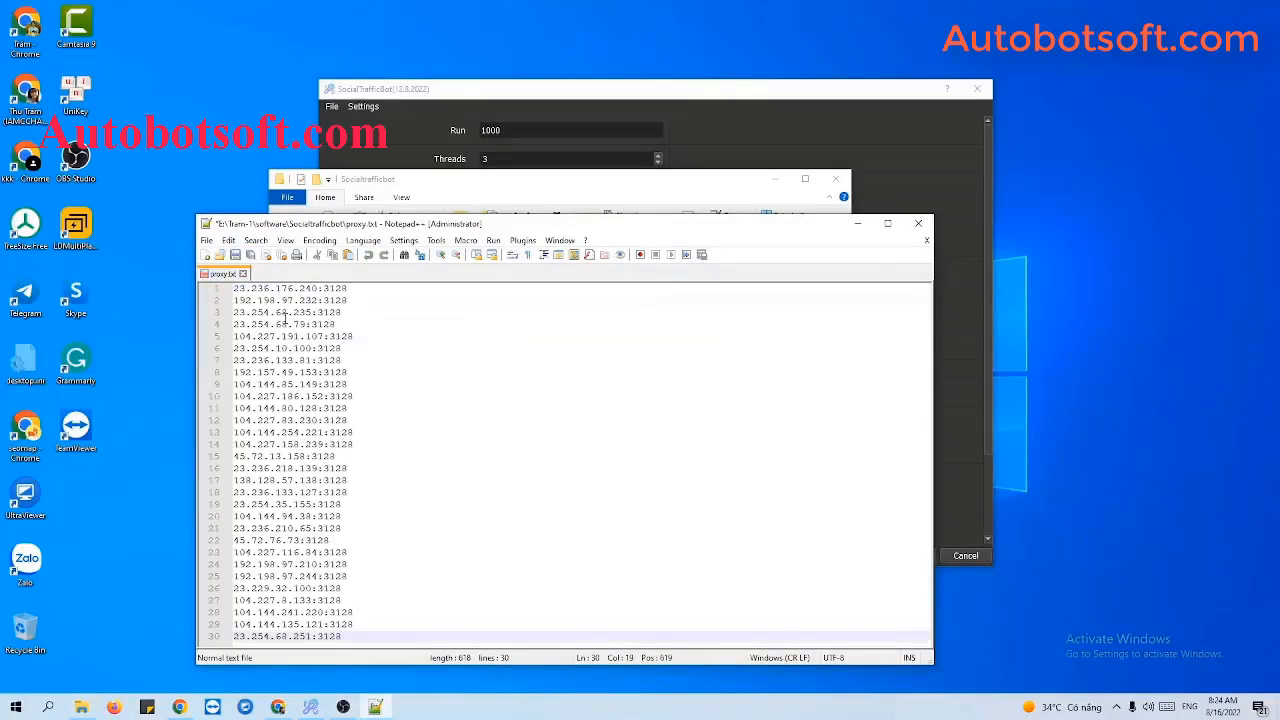
pyautogui.click(236, 256)
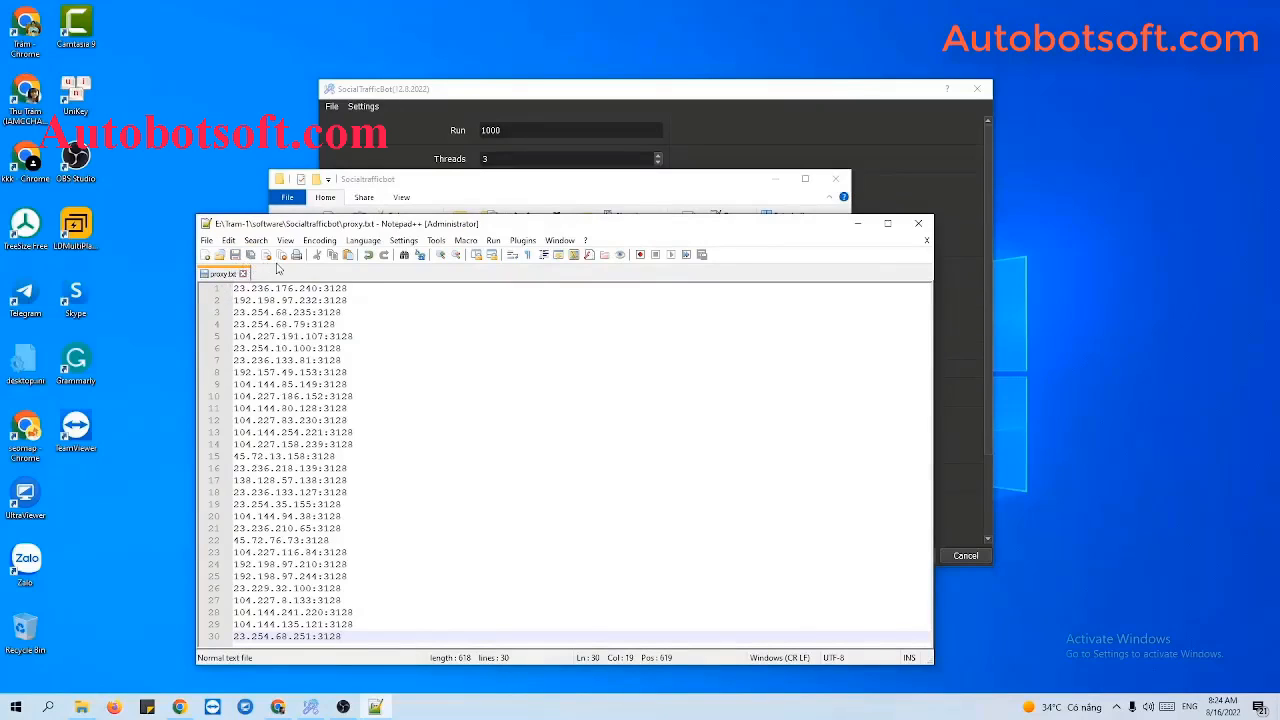
# Set proxy.txt as the List Proxy file in SocialTrafficBot's settings.
pyautogui.click(762, 180)
pyautogui.click(855, 183)
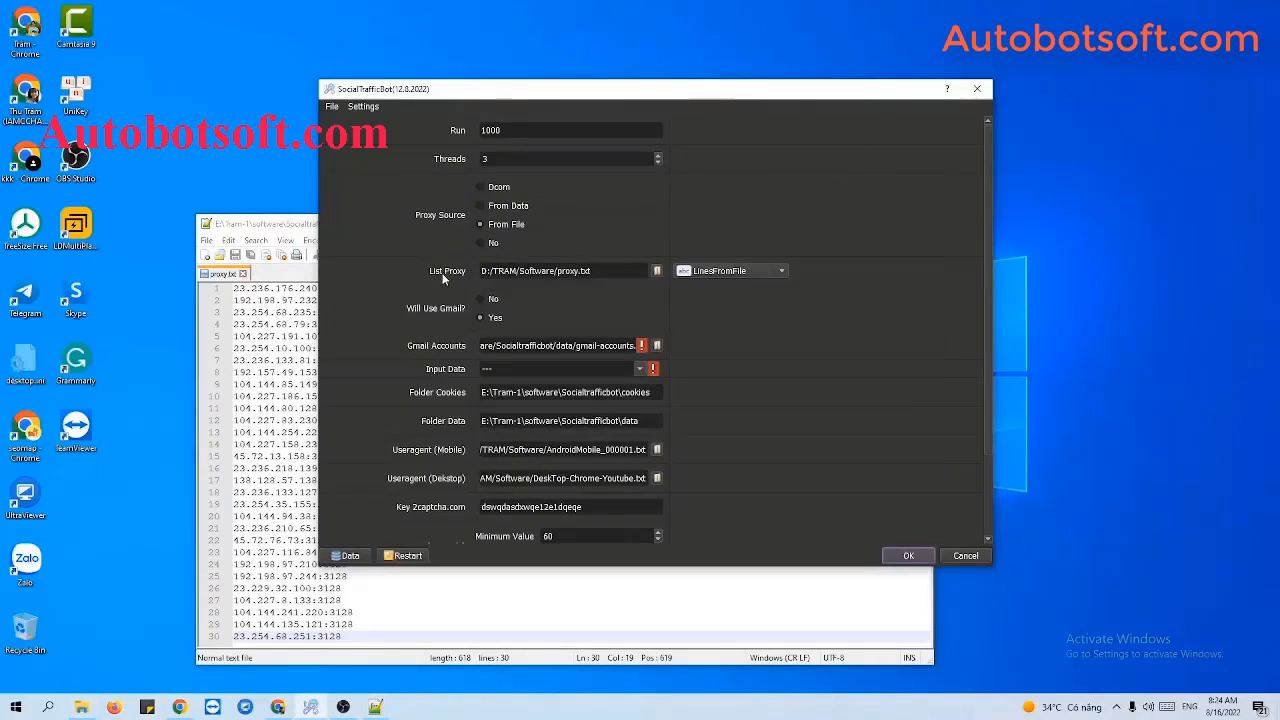
pyautogui.click(658, 271)
pyautogui.click(531, 205)
pyautogui.click(690, 372)
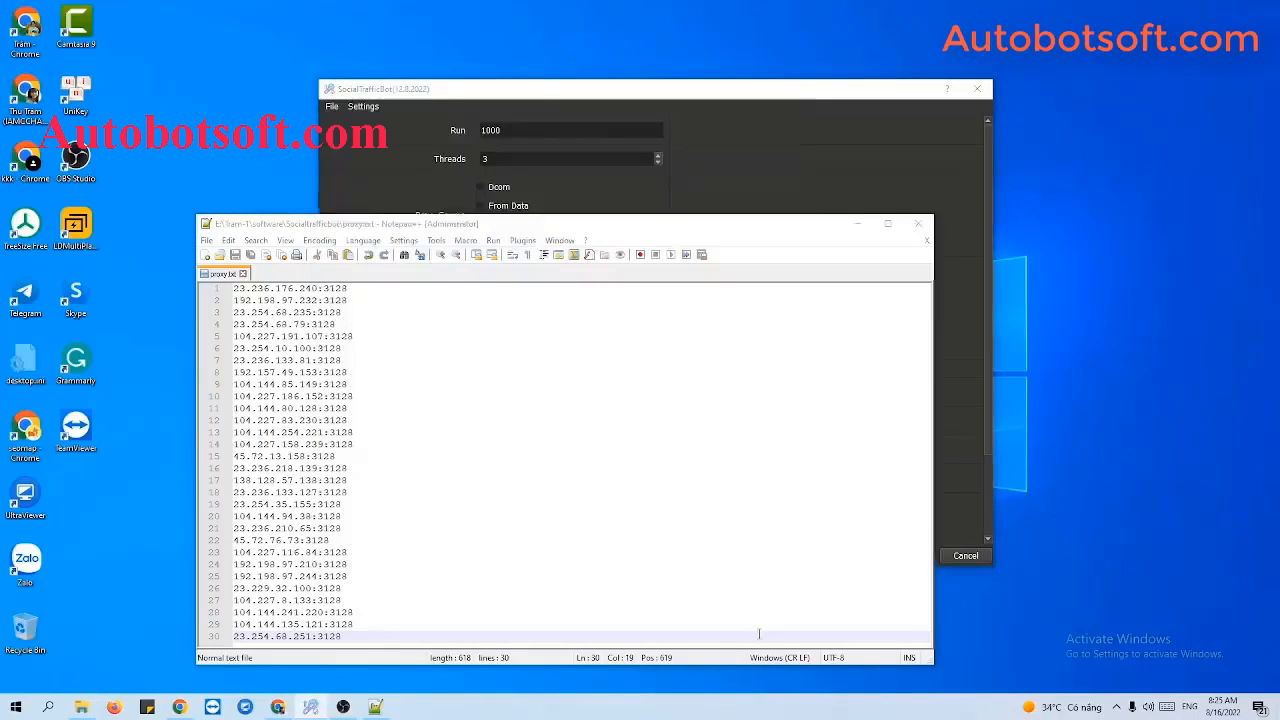
pyautogui.click(855, 223)
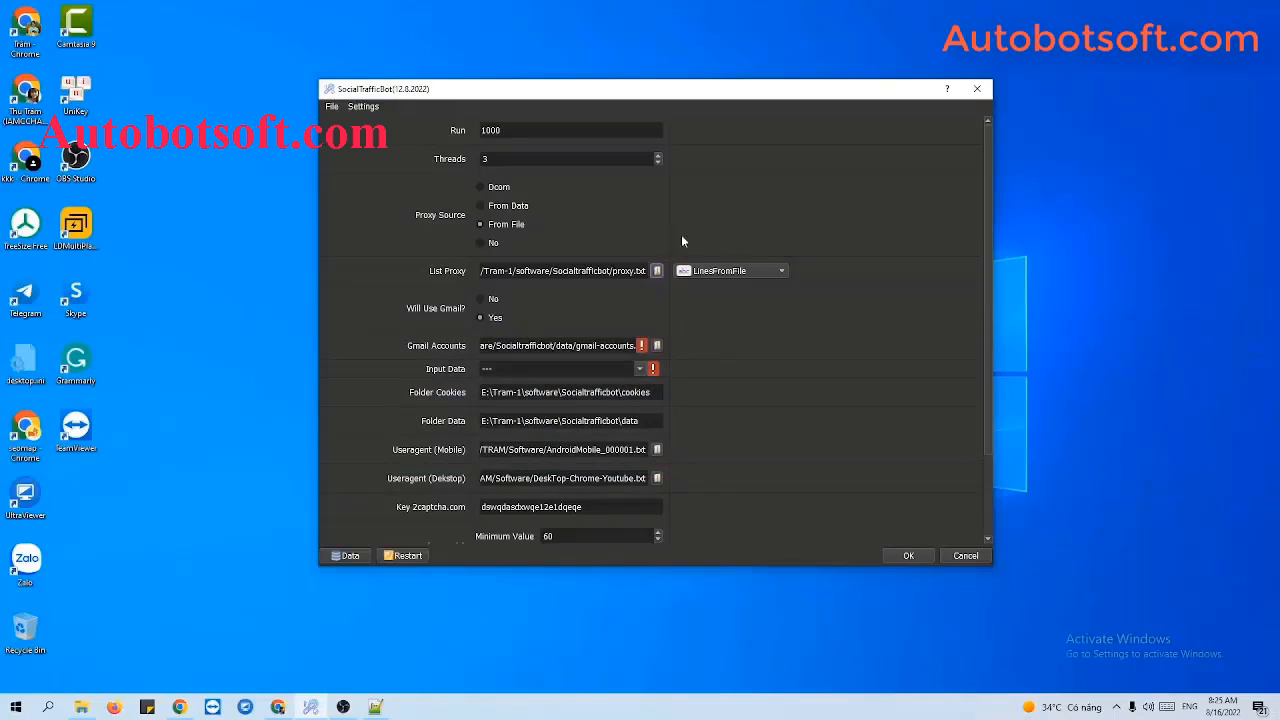
# Set Proxy Source to No and keep Will Use Gmail? on Yes.
pyautogui.click(481, 245)
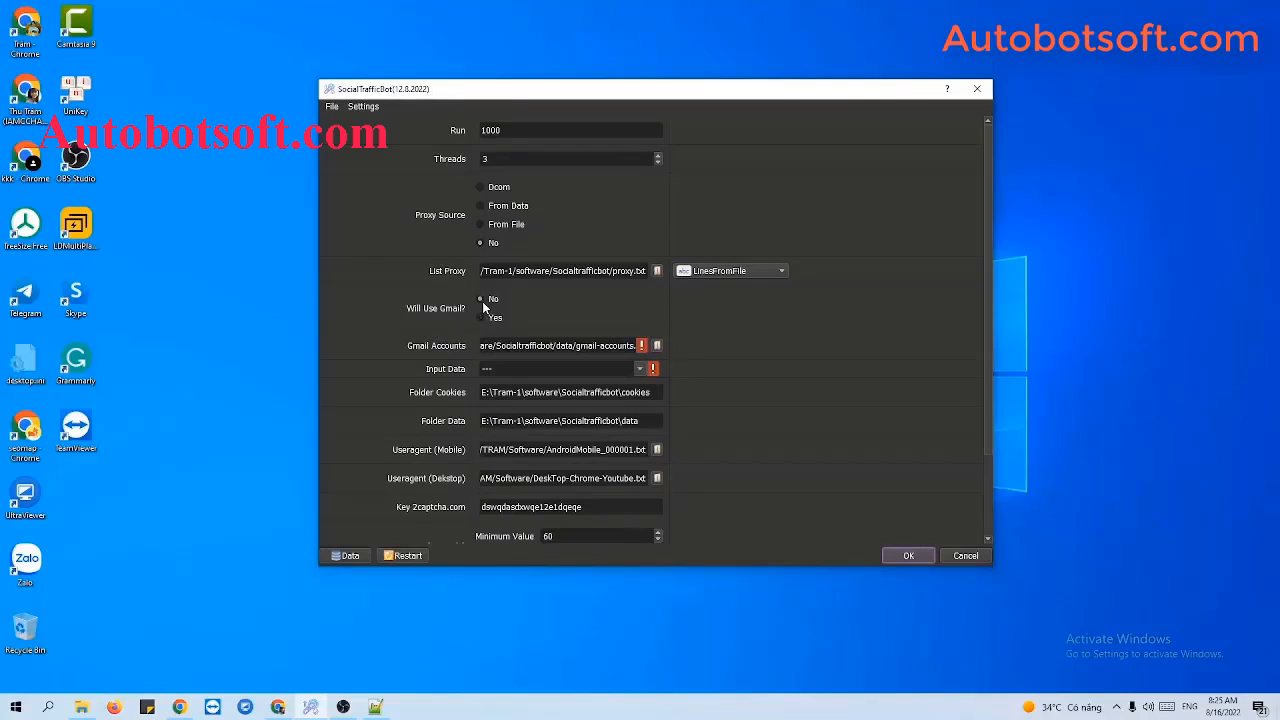
pyautogui.click(480, 318)
pyautogui.click(82, 707)
# Create a new text file named Gmail-account in the Socialtrafficbot folder and open it in Notepad++.
pyautogui.rightClick(360, 367)
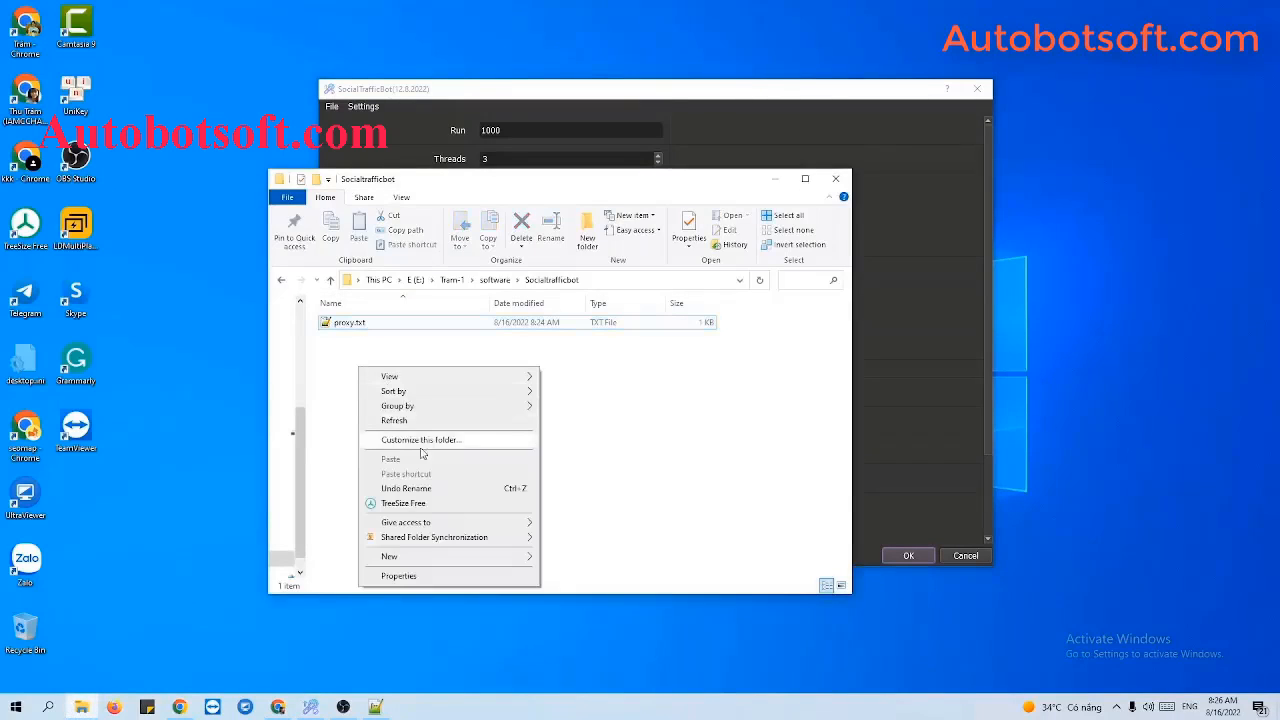
pyautogui.moveTo(420, 556)
pyautogui.click(585, 540)
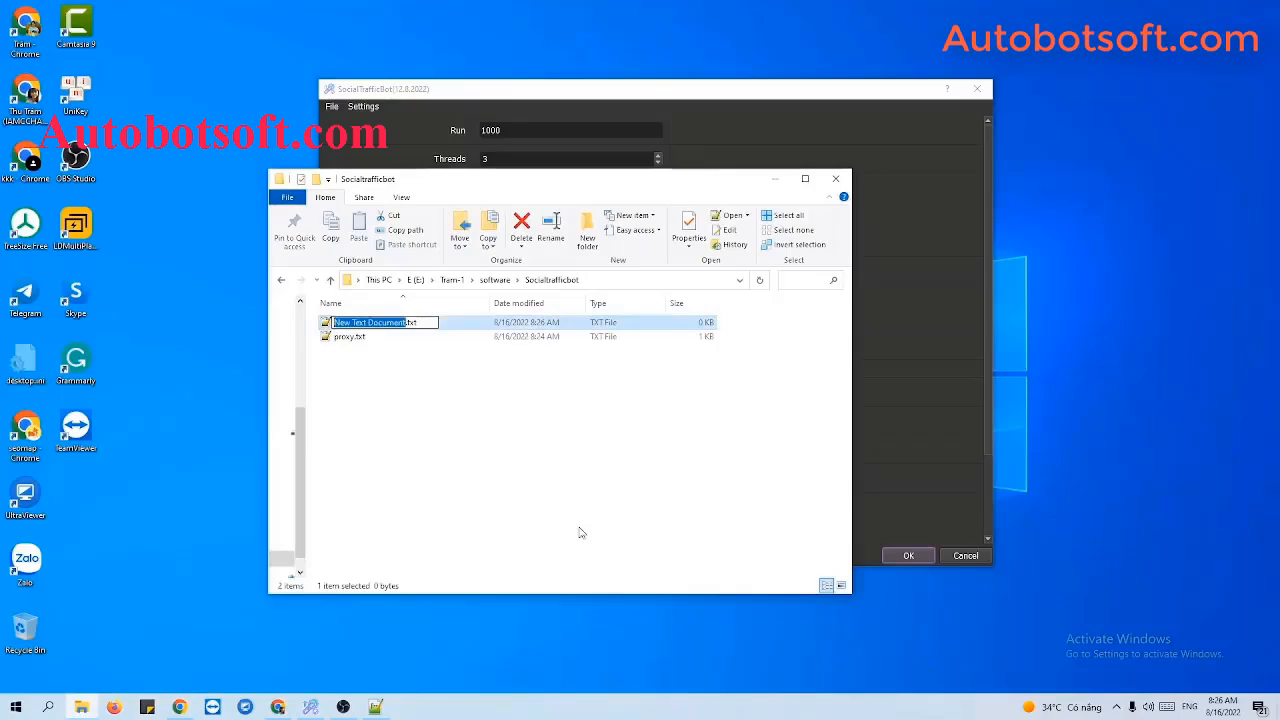
pyautogui.write('Gmail-account')
pyautogui.press('Return')
pyautogui.doubleClick(418, 323)
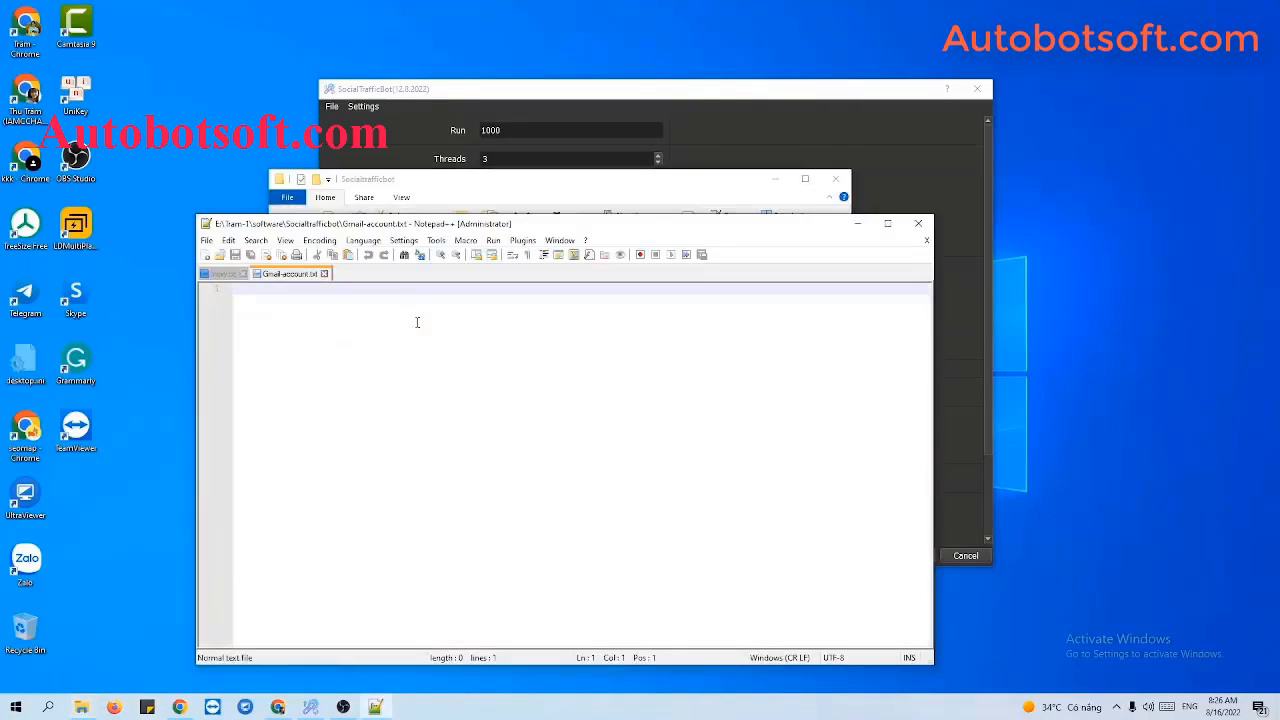
pyautogui.click(775, 183)
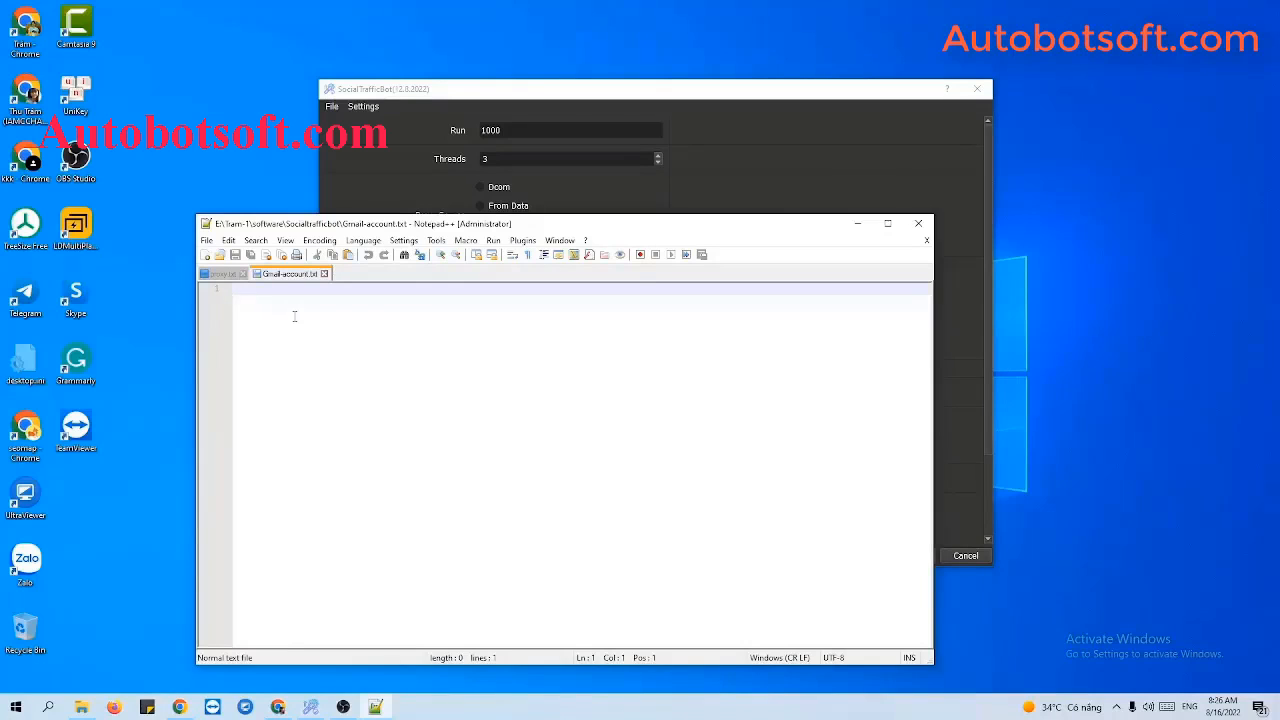
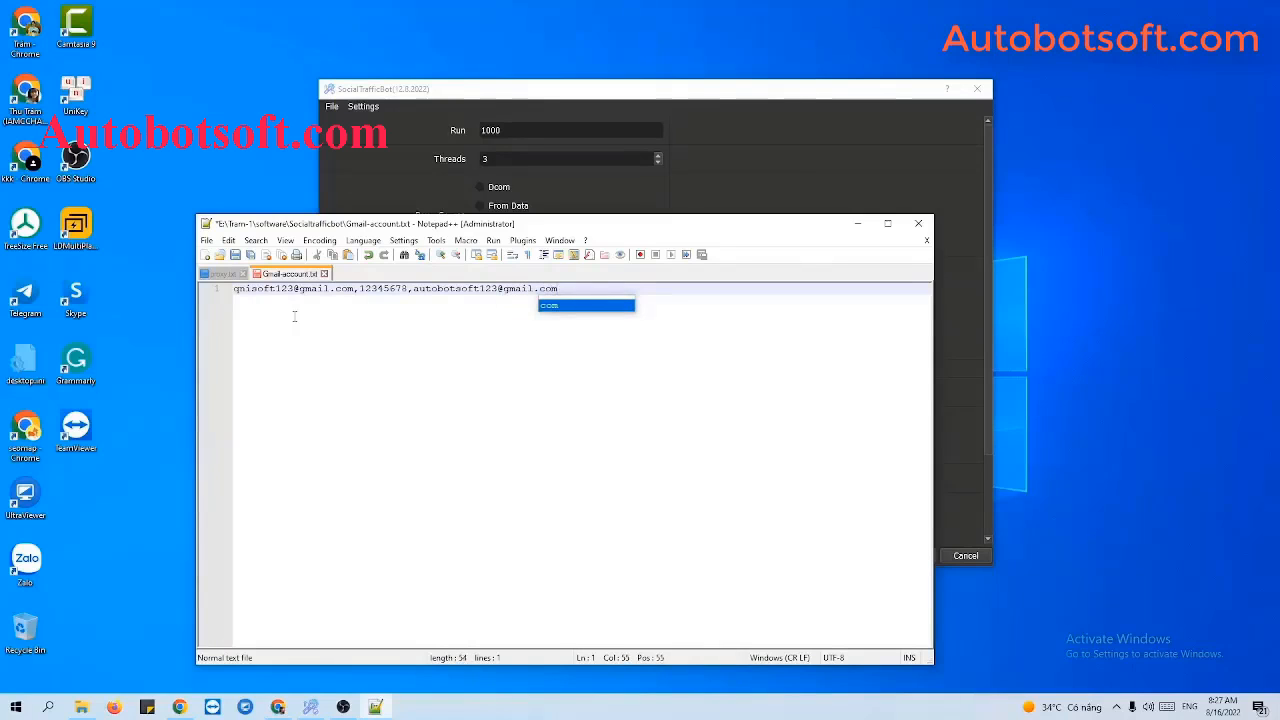
# Enter the Gmail address, its password and the recovery e-mail as one comma-separated line.
pyautogui.moveTo(529, 230); pyautogui.dragTo(584, 309)
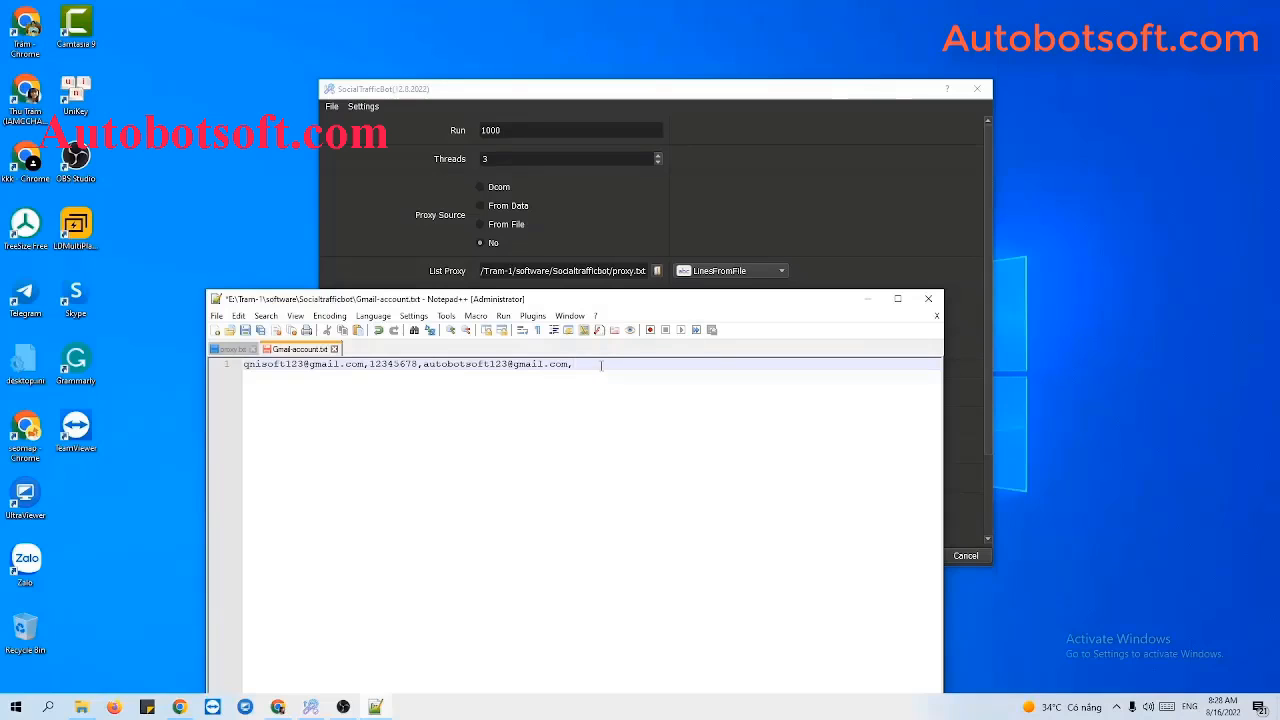
# Append proxy 23.236.176.240:3128 with its login credentials to the line and save Gmail-account.txt.
pyautogui.write('23.236.176.240')
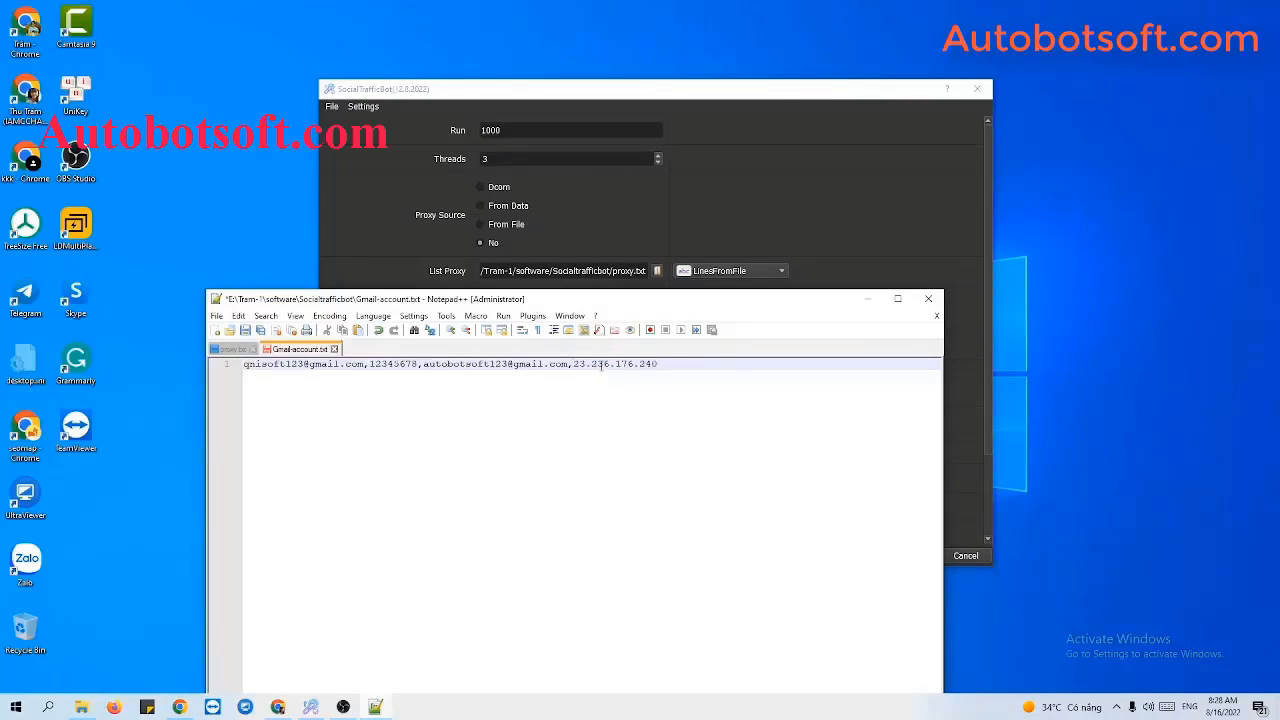
pyautogui.write(':3128:bot123@:12345678')
pyautogui.press('Return')
pyautogui.press('Return')
pyautogui.press('Return')
pyautogui.press('Return')
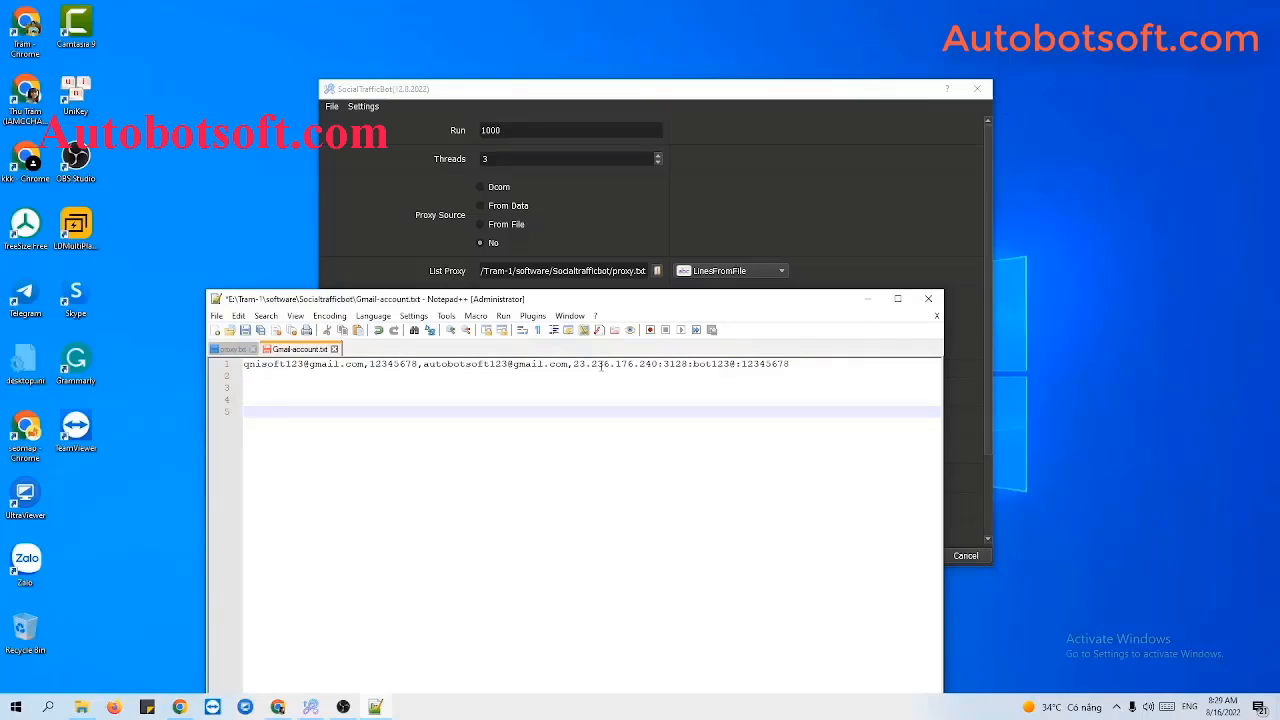
pyautogui.press('BackSpace')
pyautogui.press('BackSpace')
pyautogui.press('BackSpace')
pyautogui.press('BackSpace')
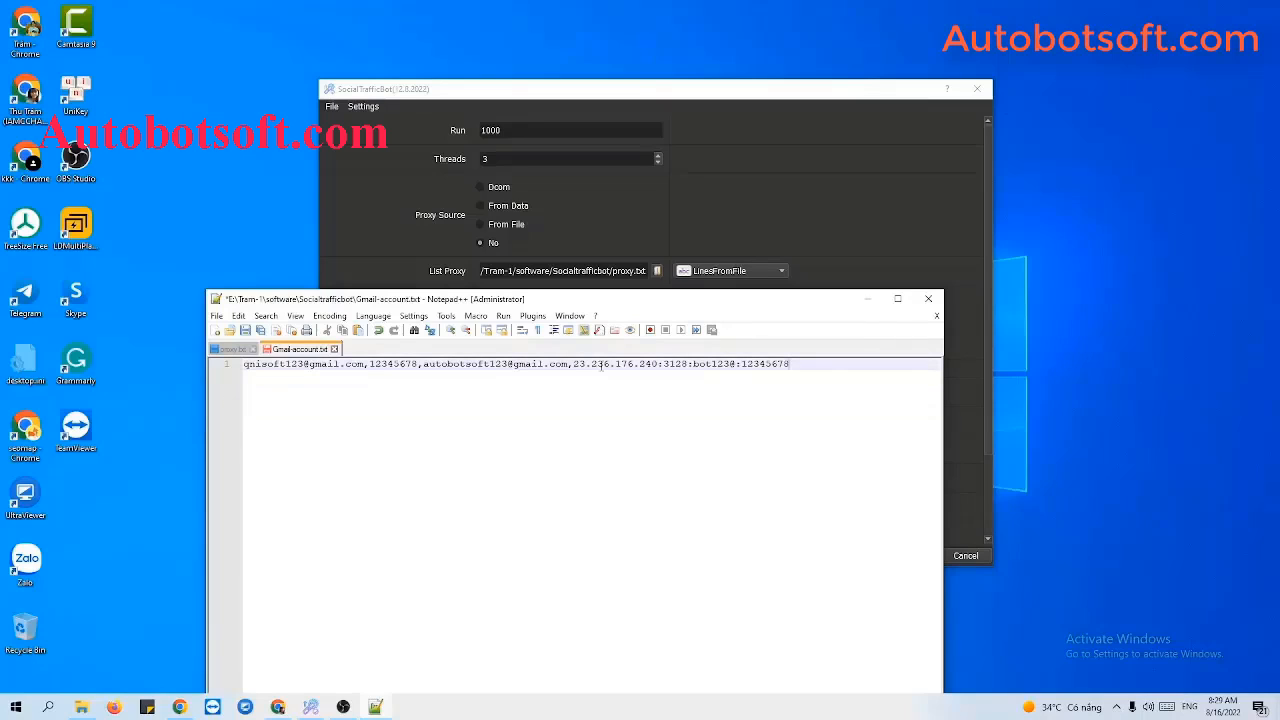
pyautogui.click(249, 333)
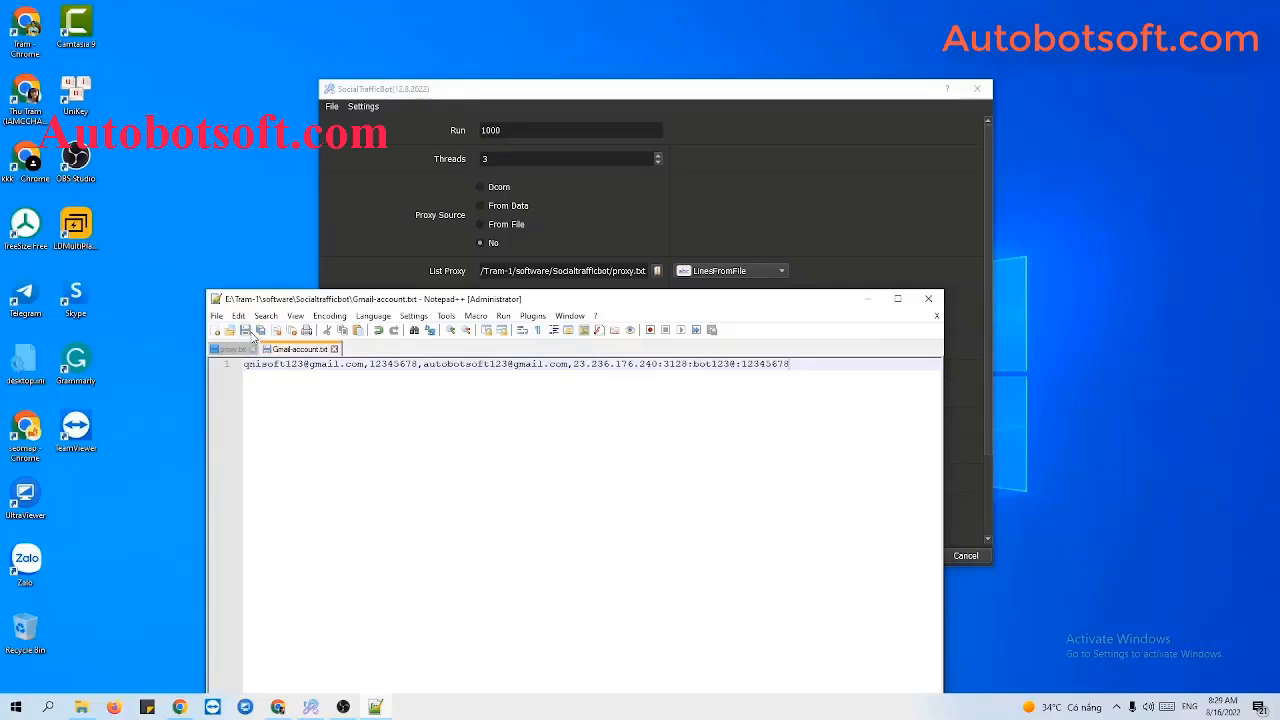
pyautogui.click(868, 299)
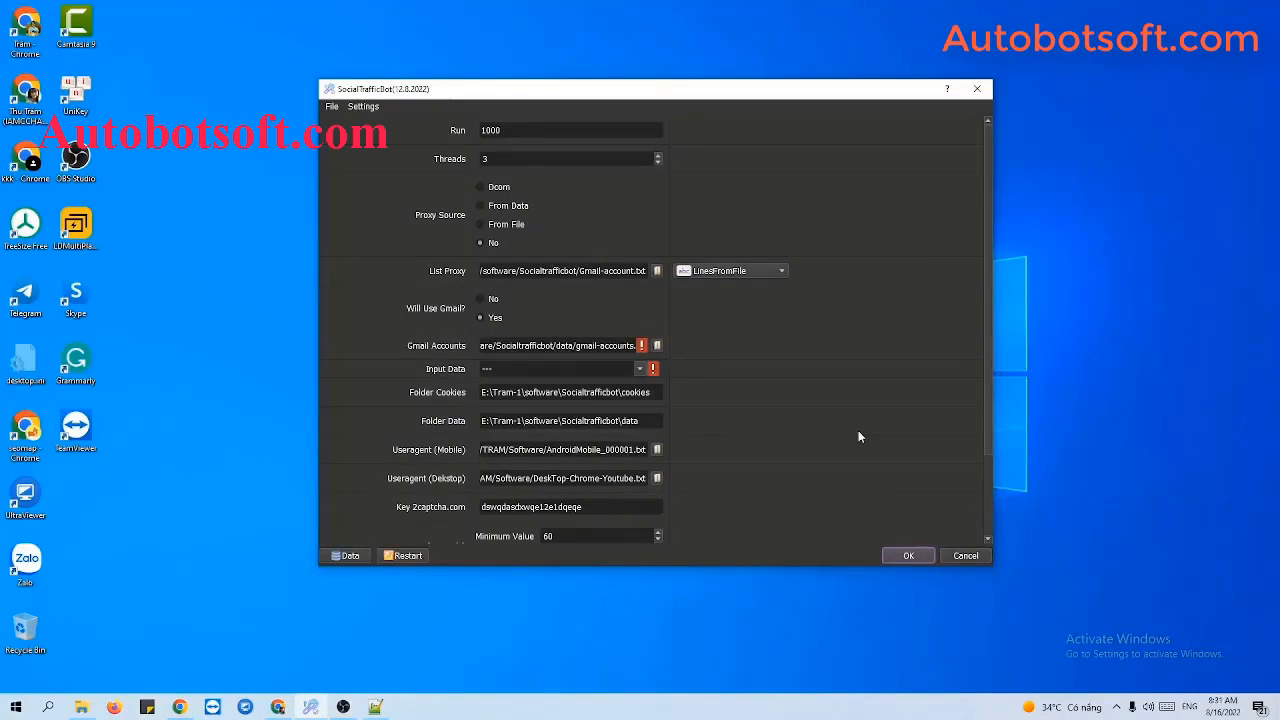
# Select Gmail-account.txt as the Gmail Accounts file.
pyautogui.click(657, 345)
pyautogui.click(758, 211)
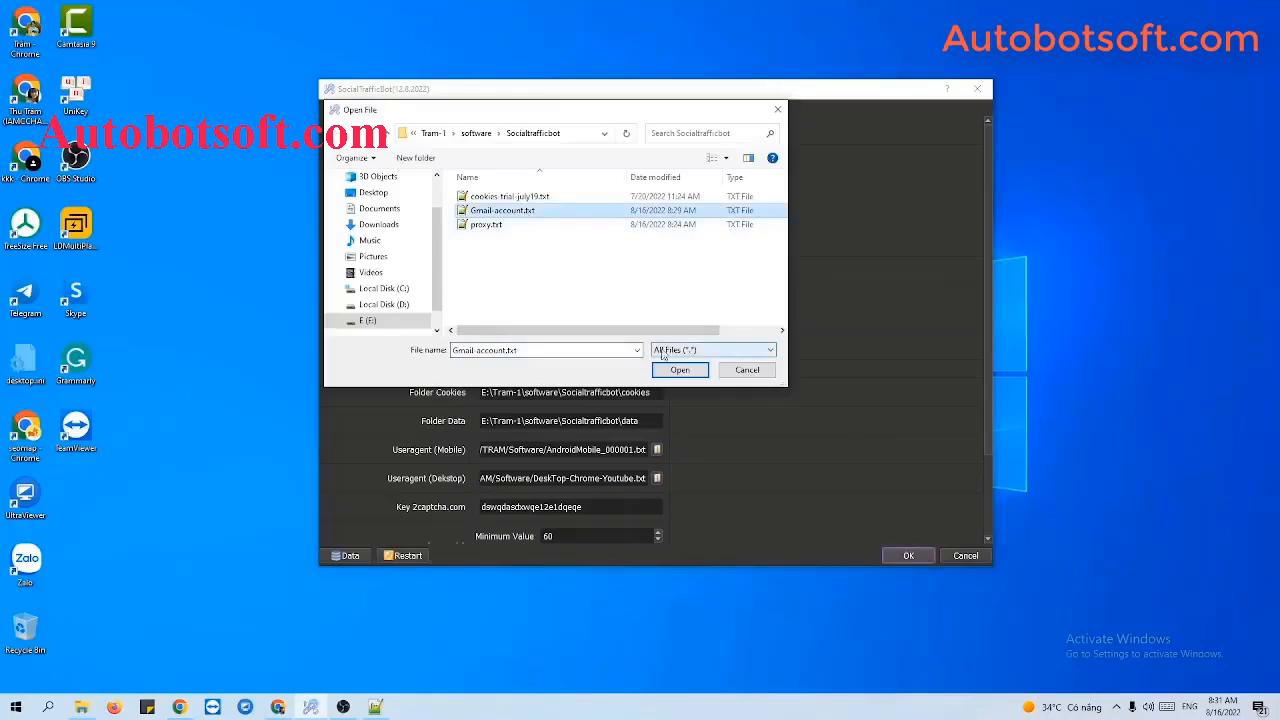
pyautogui.click(680, 370)
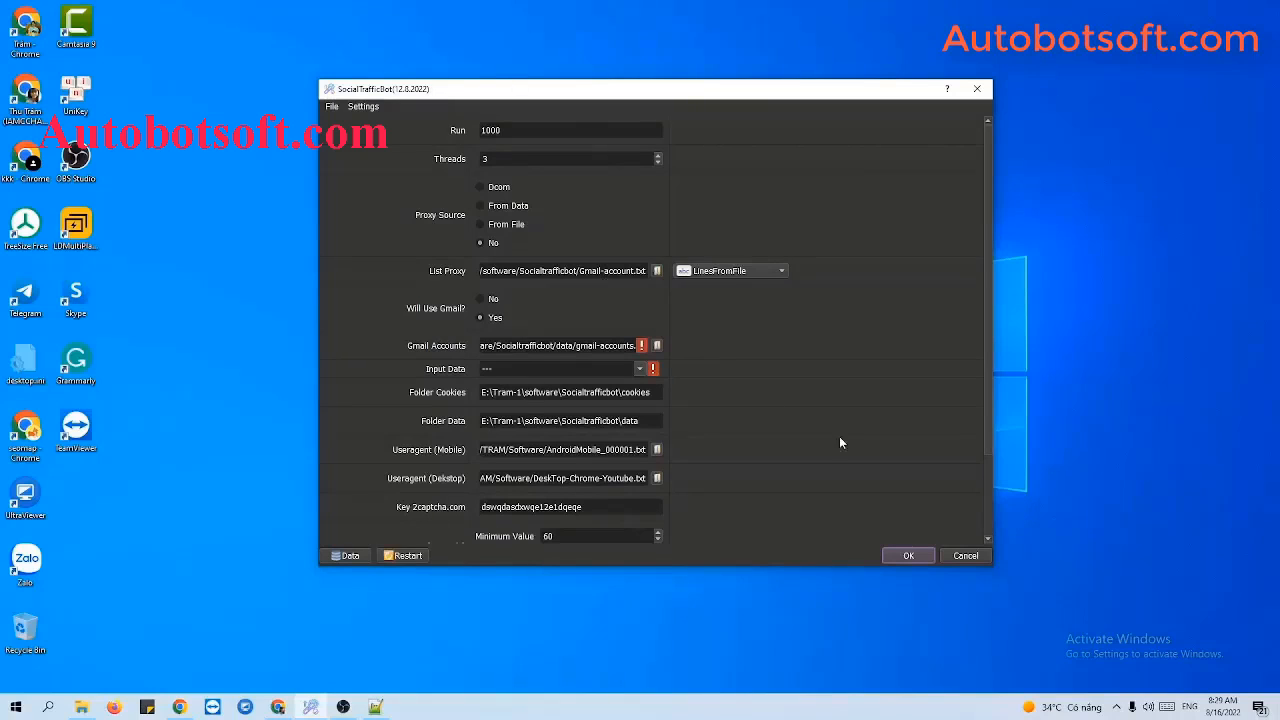
pyautogui.scroll(-3, 843, 438)
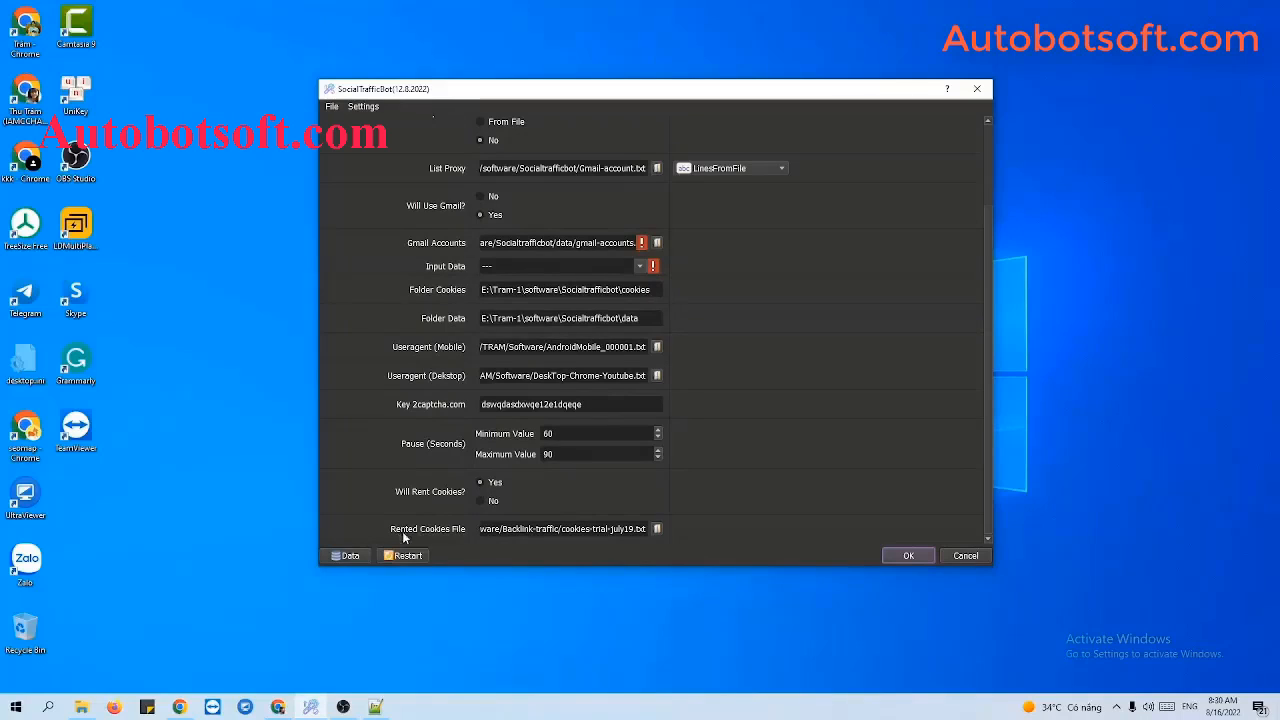
# Set the Rented Cookies File to cookies-trial-july19.txt from the Socialtrafficbot folder.
pyautogui.click(90, 707)
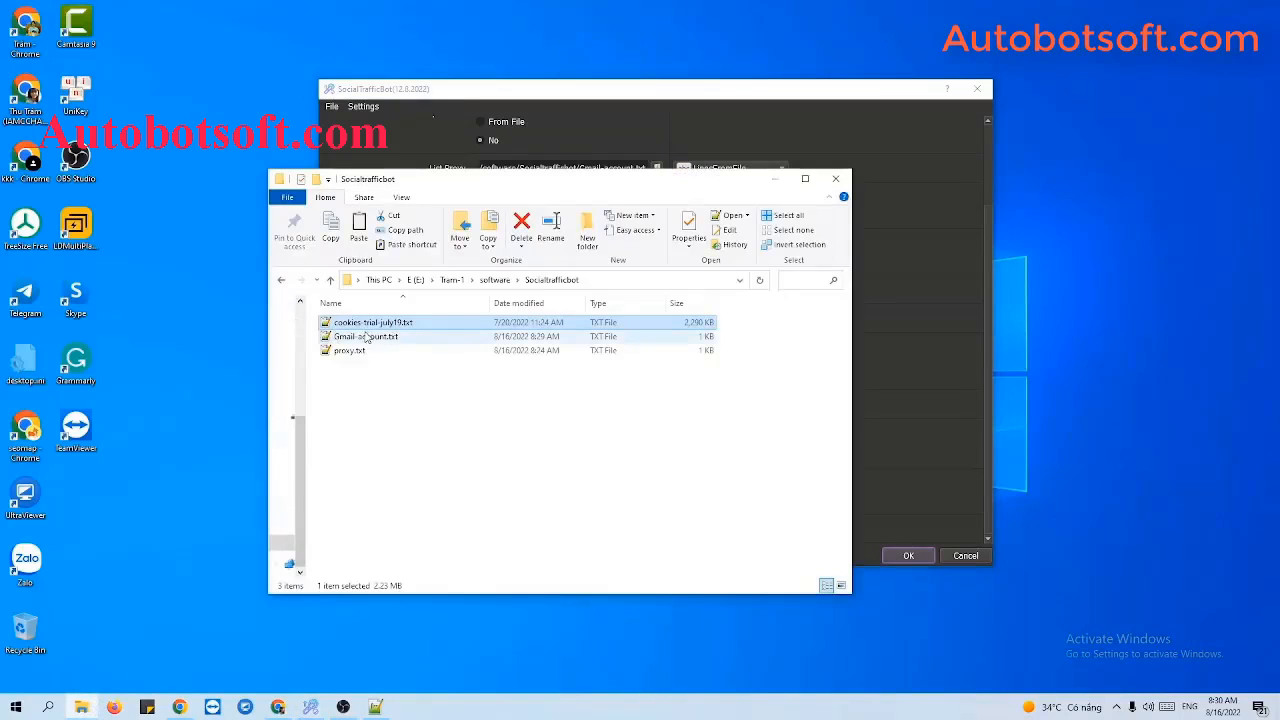
pyautogui.moveTo(559, 180); pyautogui.dragTo(334, 203)
pyautogui.click(869, 389)
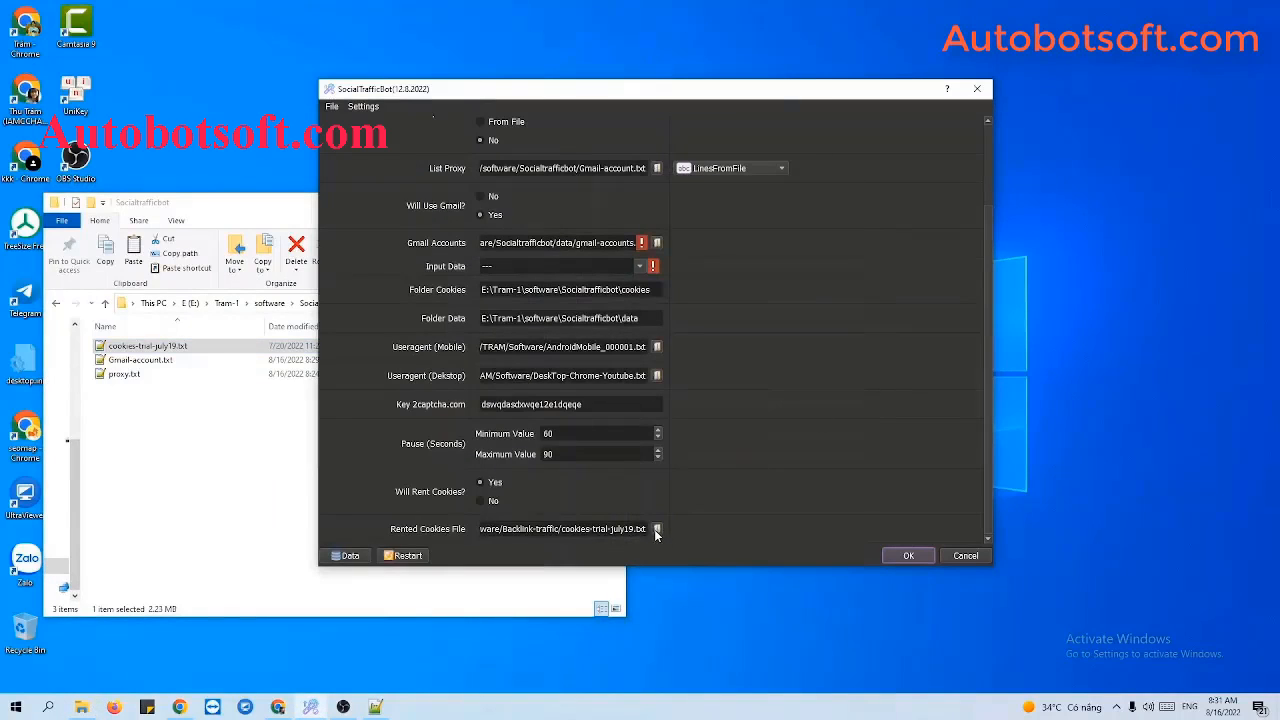
pyautogui.click(657, 529)
pyautogui.click(547, 199)
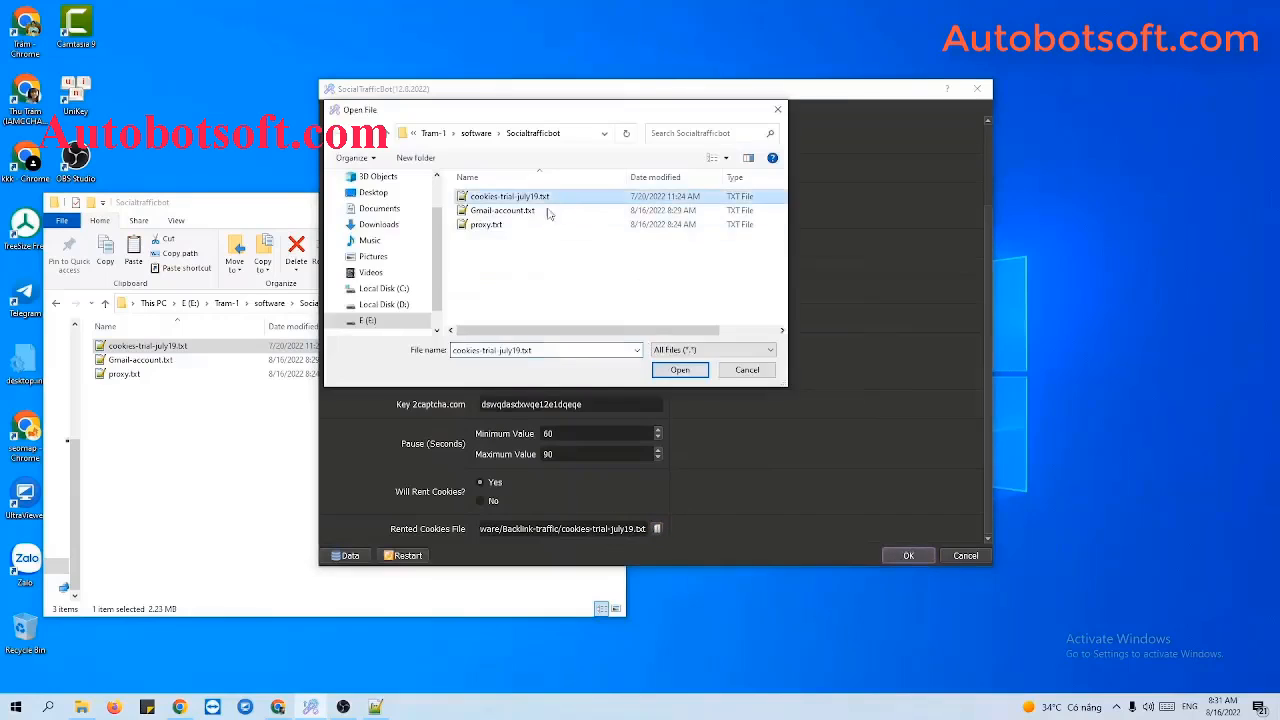
pyautogui.click(680, 369)
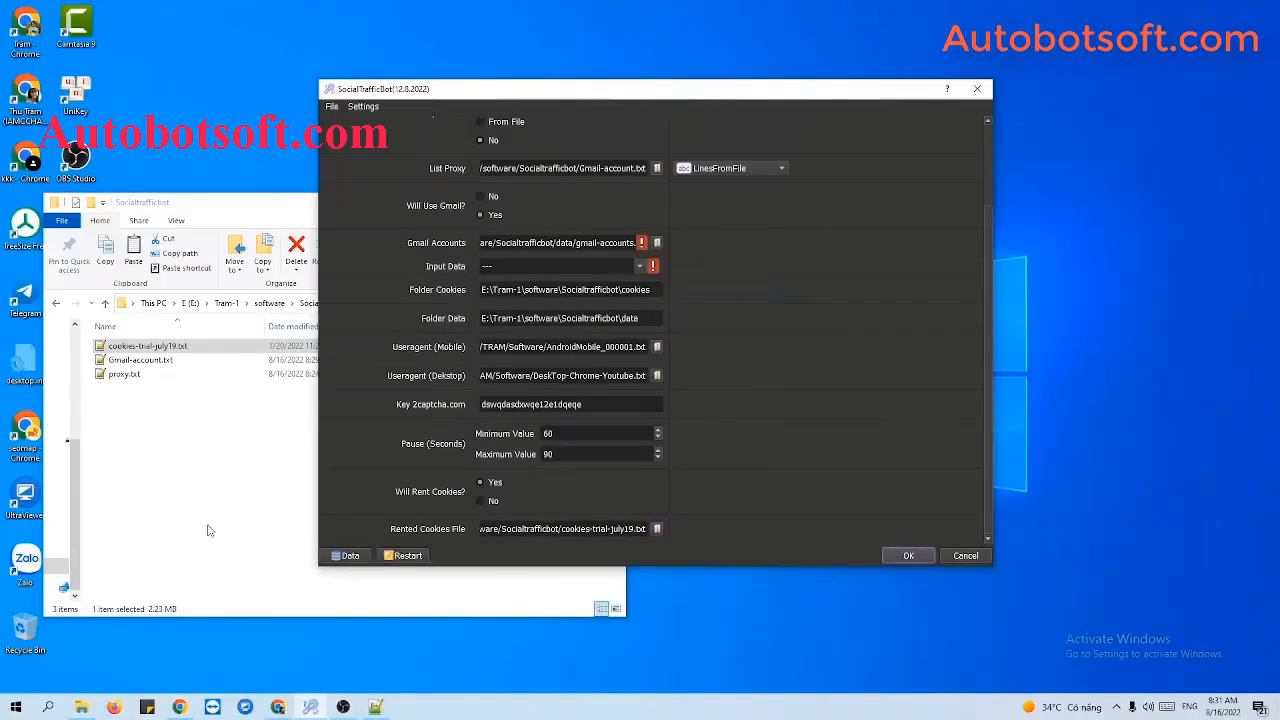
pyautogui.click(222, 535)
pyautogui.click(549, 203)
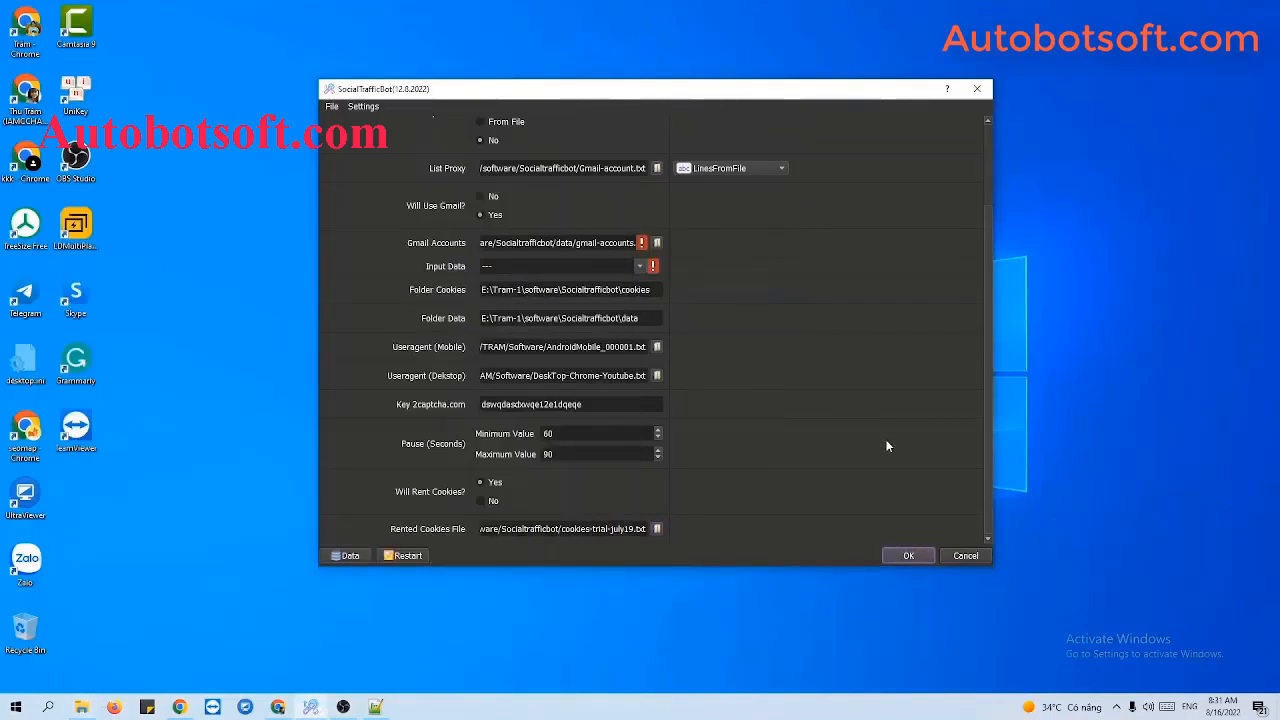
pyautogui.scroll(3, 900, 447)
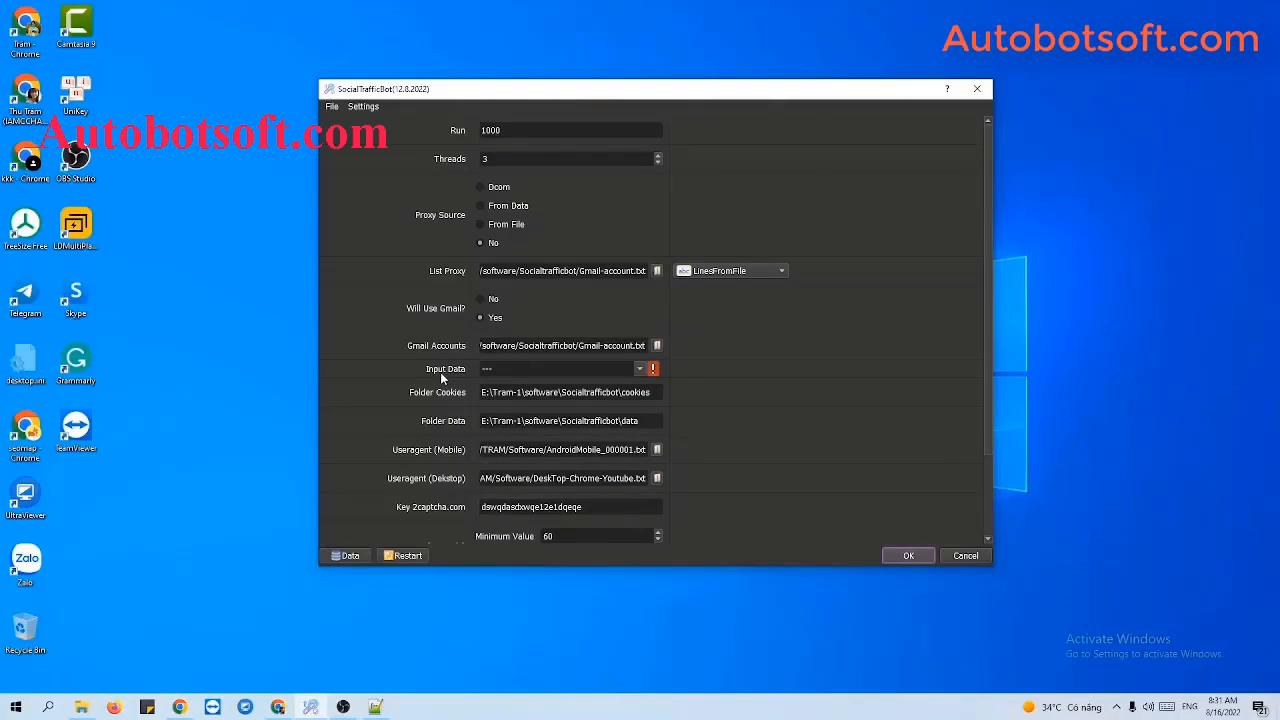
# Open the Database Manager, widen the Website With Backlink column, and choose Add Group.
pyautogui.click(347, 556)
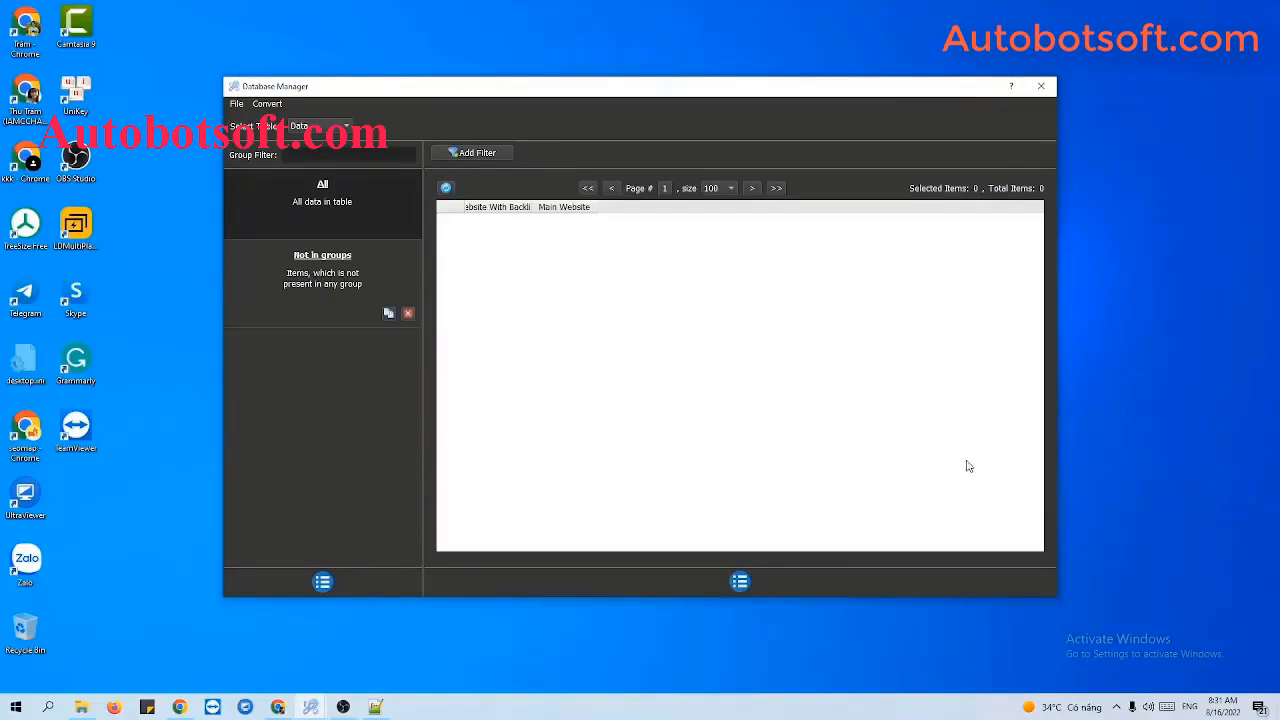
pyautogui.moveTo(534, 207); pyautogui.dragTo(735, 207)
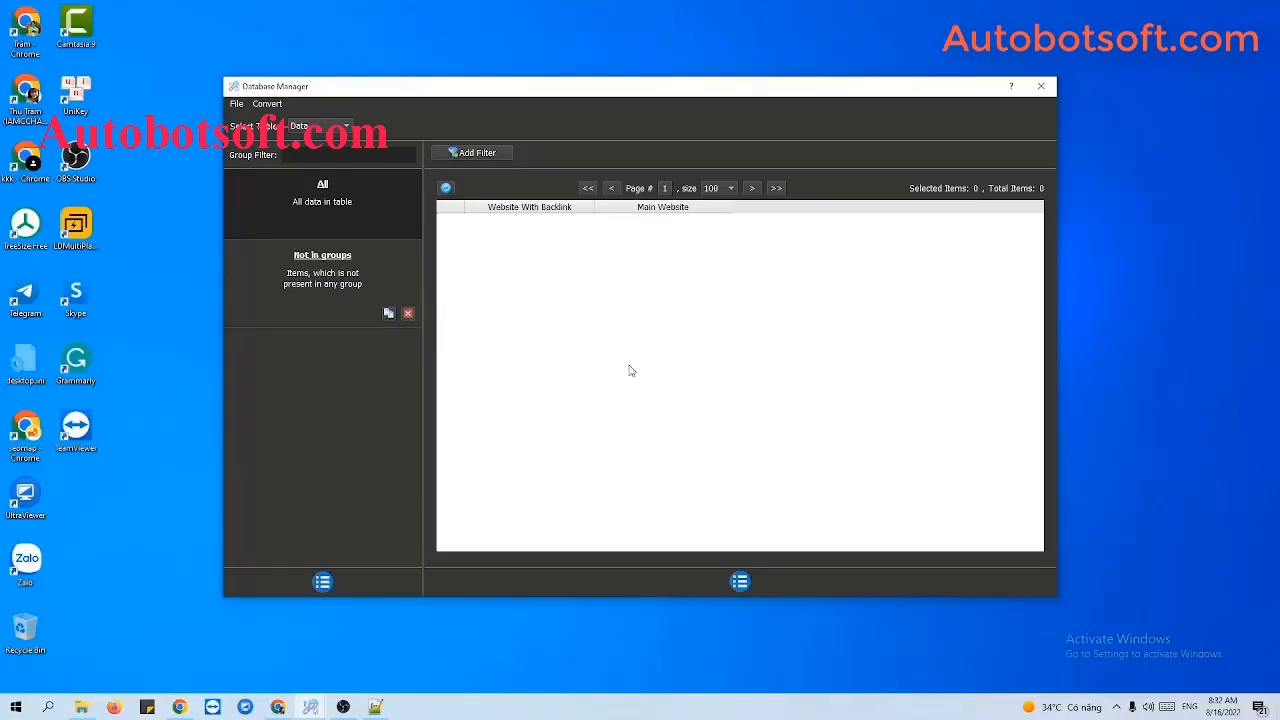
pyautogui.click(323, 581)
pyautogui.click(343, 583)
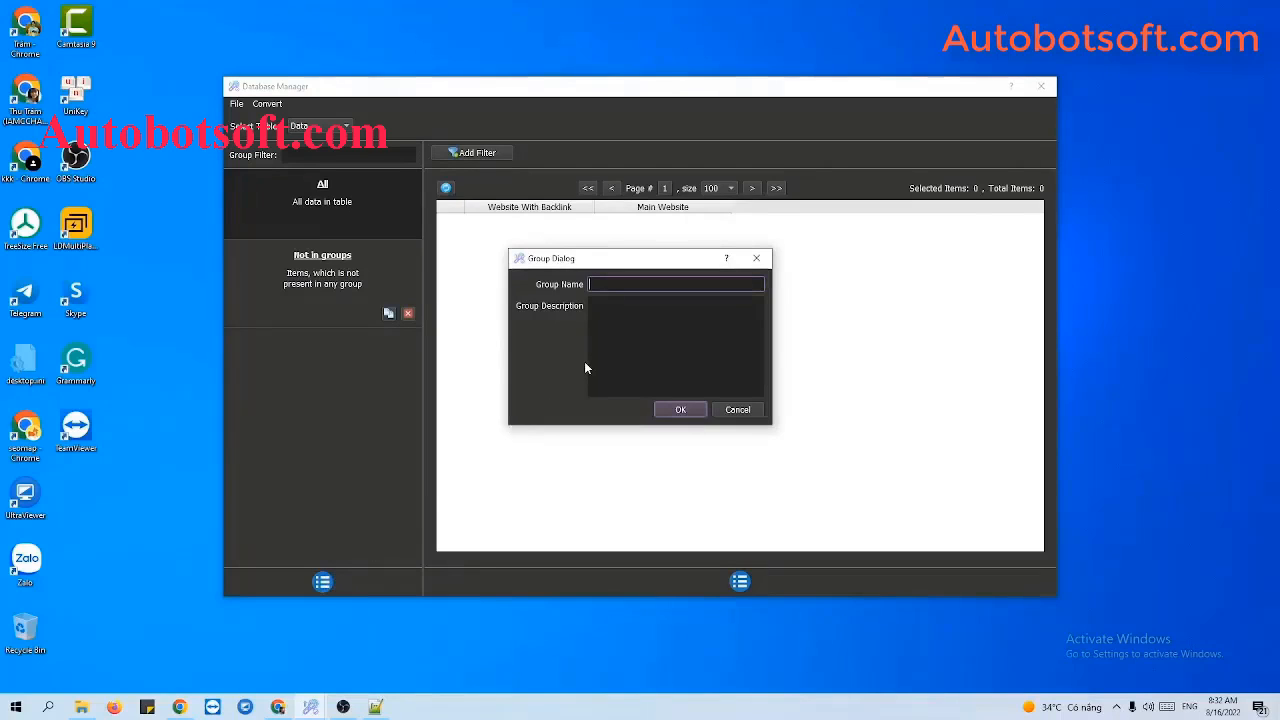
# Name the new group Tutorial and select it in the group list.
pyautogui.write('Tutorial')
pyautogui.click(671, 414)
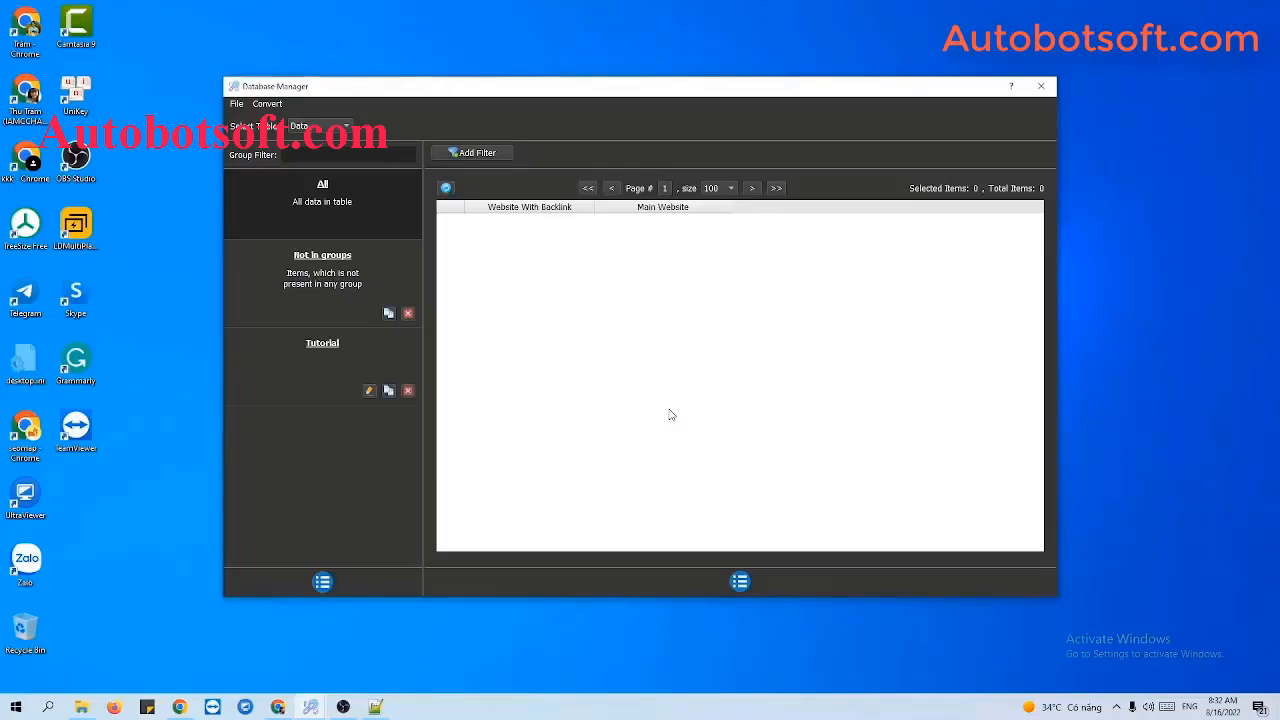
pyautogui.click(326, 349)
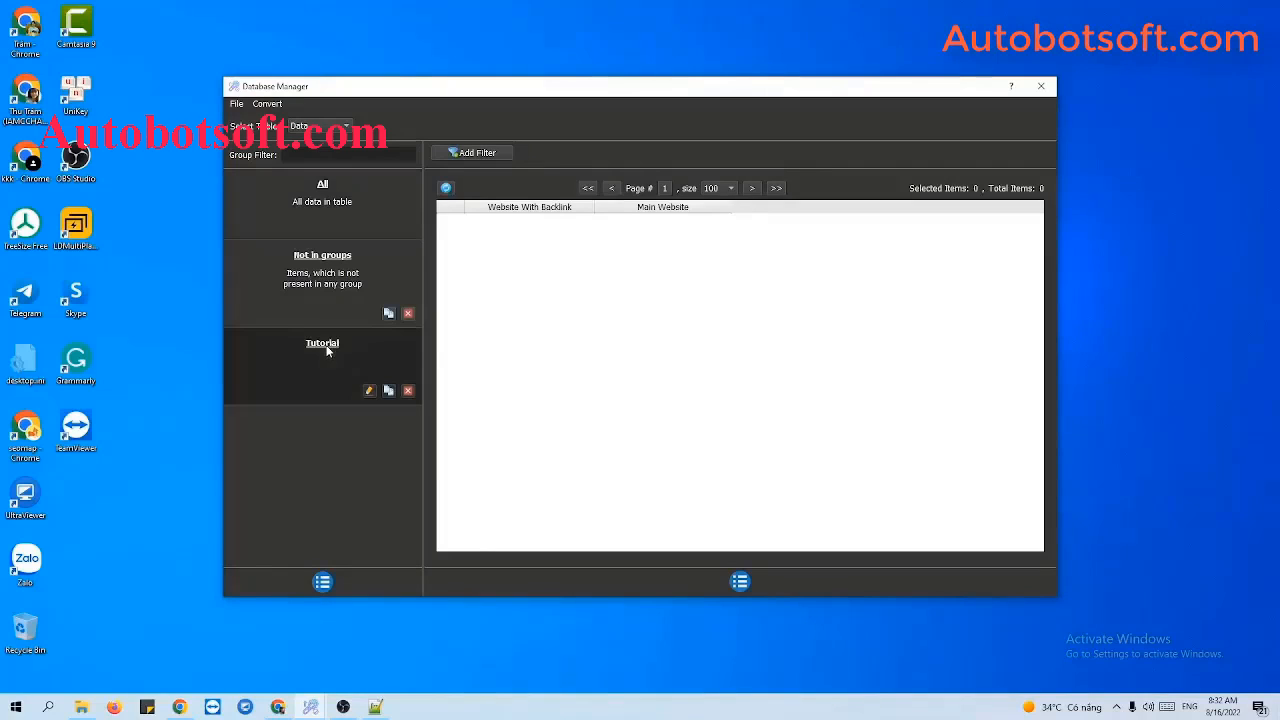
pyautogui.click(740, 581)
# Add a new Tutorial item and paste the tweet's full link as Website With Backlink.
pyautogui.click(762, 584)
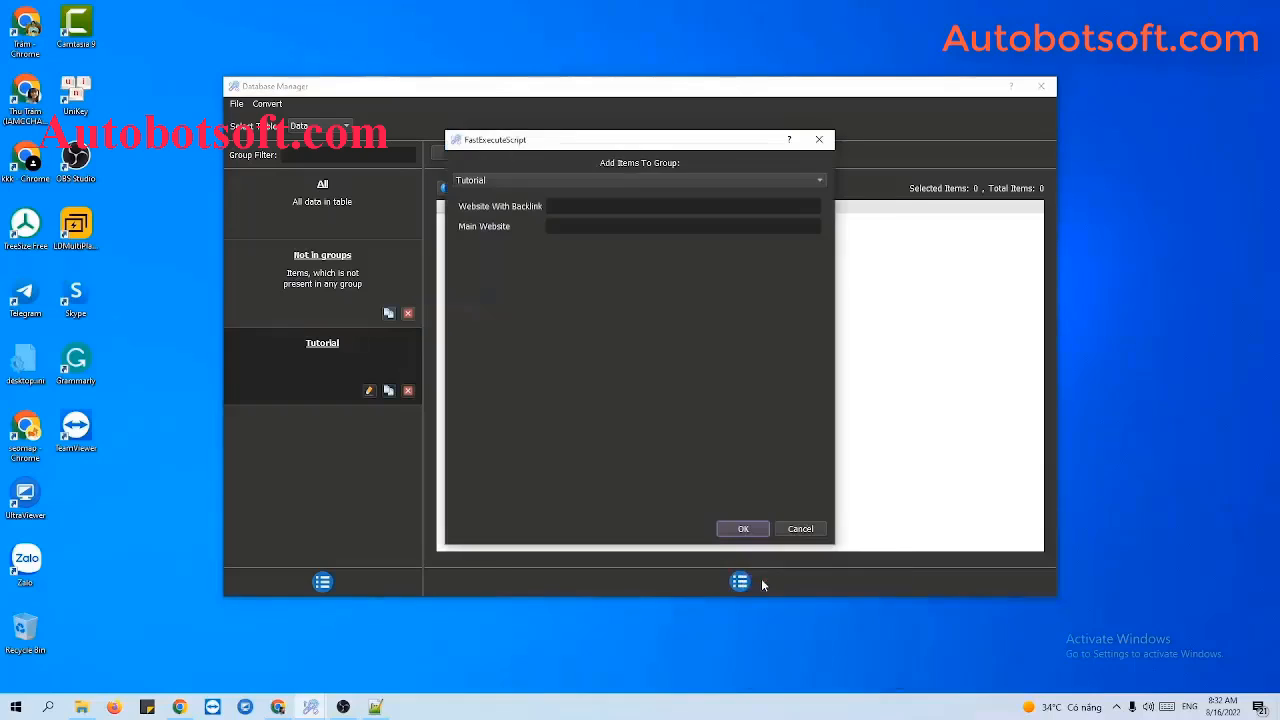
pyautogui.click(577, 204)
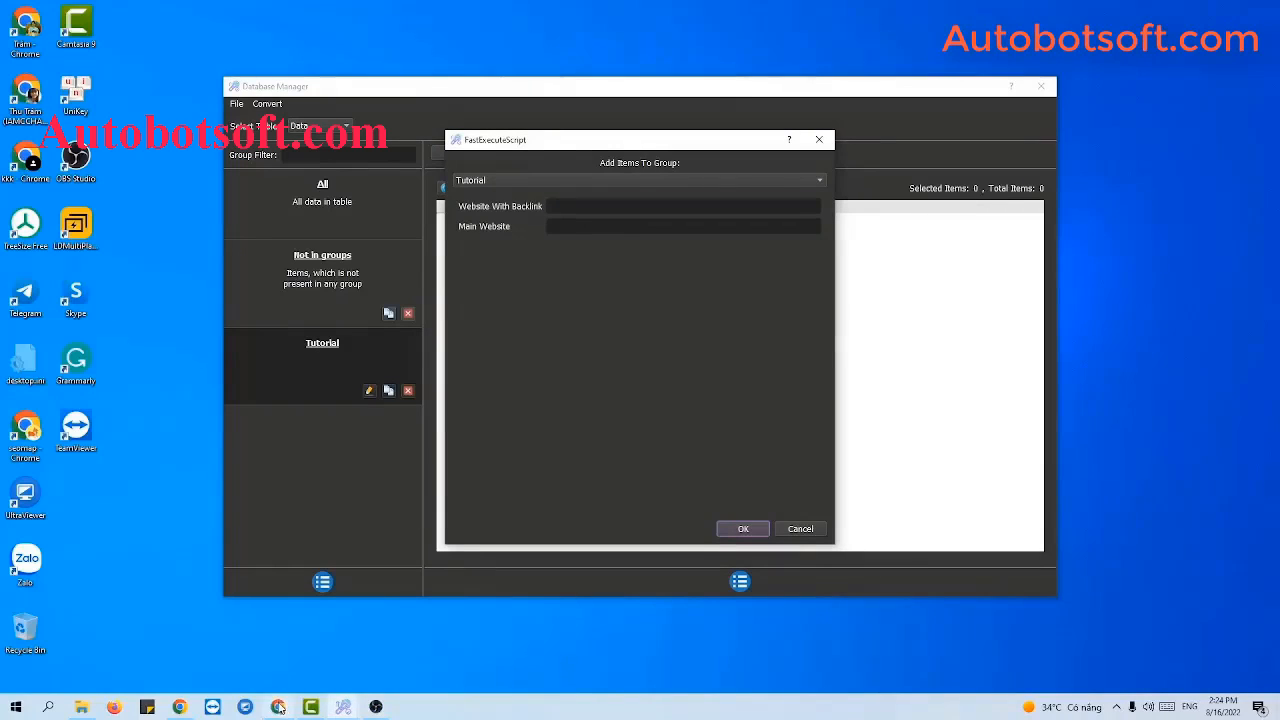
pyautogui.click(278, 707)
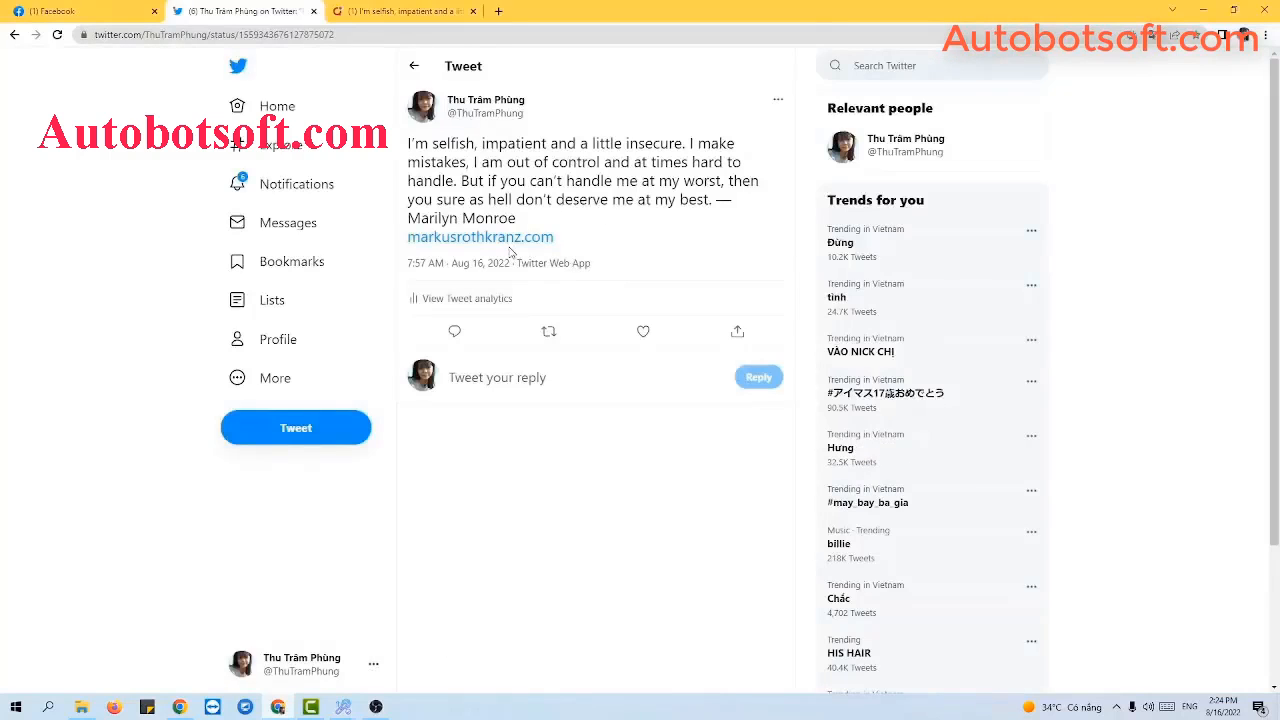
pyautogui.hotkey('ctrl', 'l')
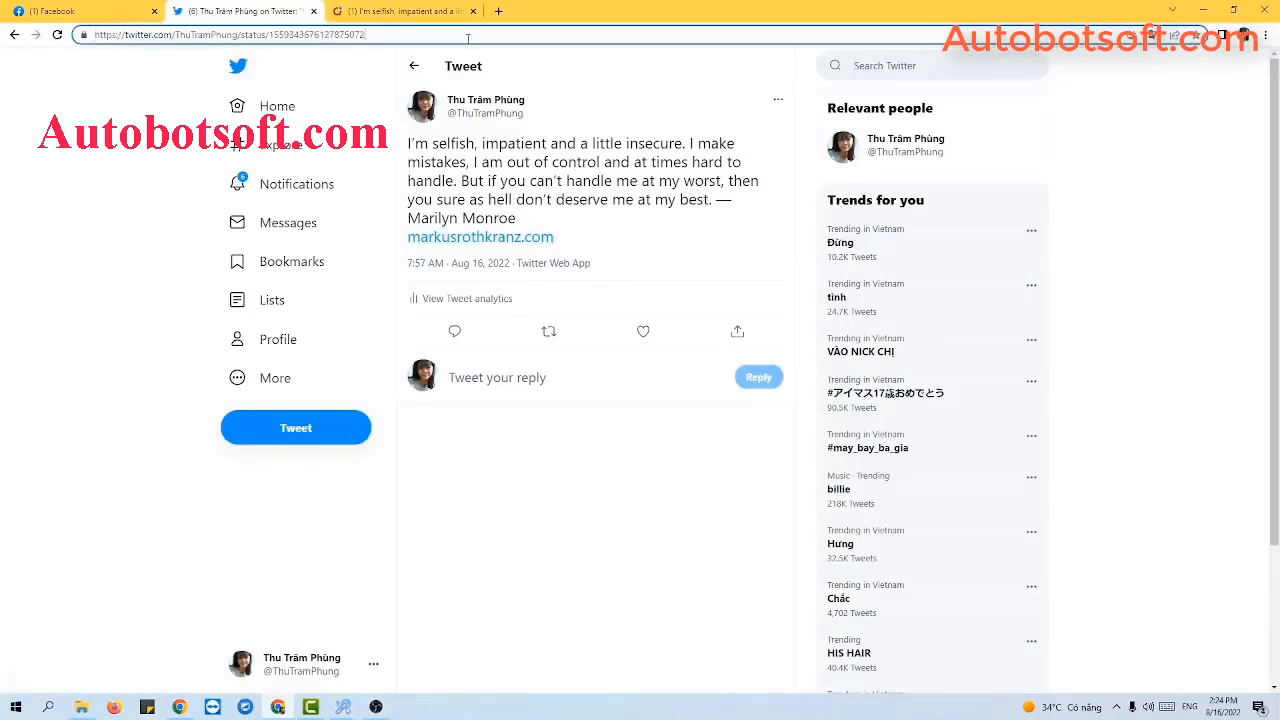
pyautogui.doubleClick(421, 38)
pyautogui.click(421, 38)
pyautogui.tripleClick(421, 38)
pyautogui.hotkey('ctrl', 'c')
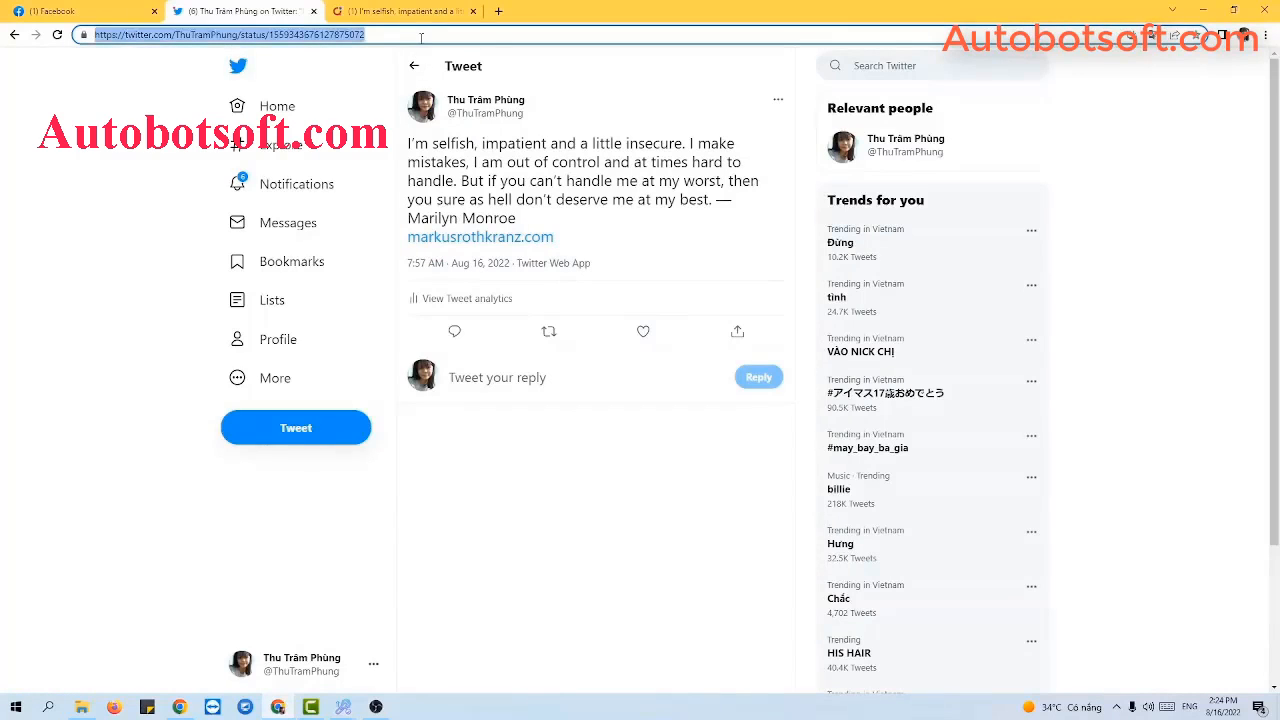
pyautogui.click(1203, 10)
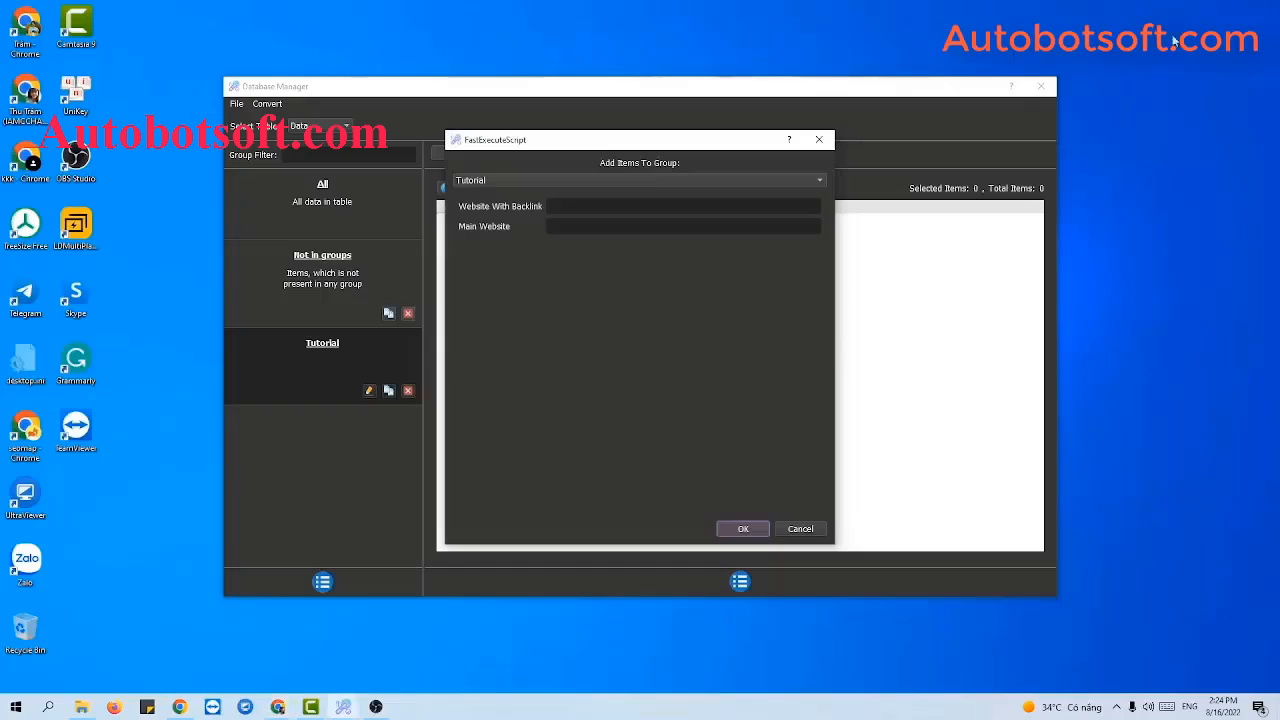
pyautogui.hotkey('ctrl', 'v')
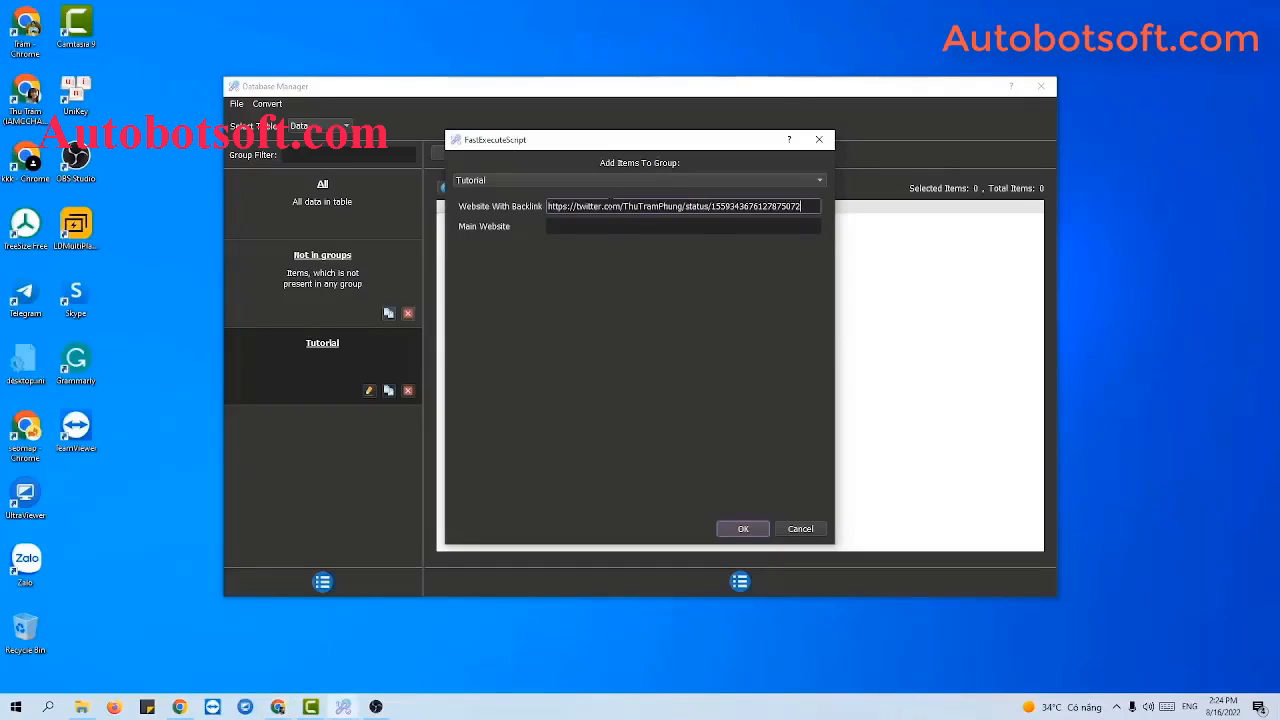
# Paste the domain of the tweet's linked website as Main Website and save the item.
pyautogui.click(610, 226)
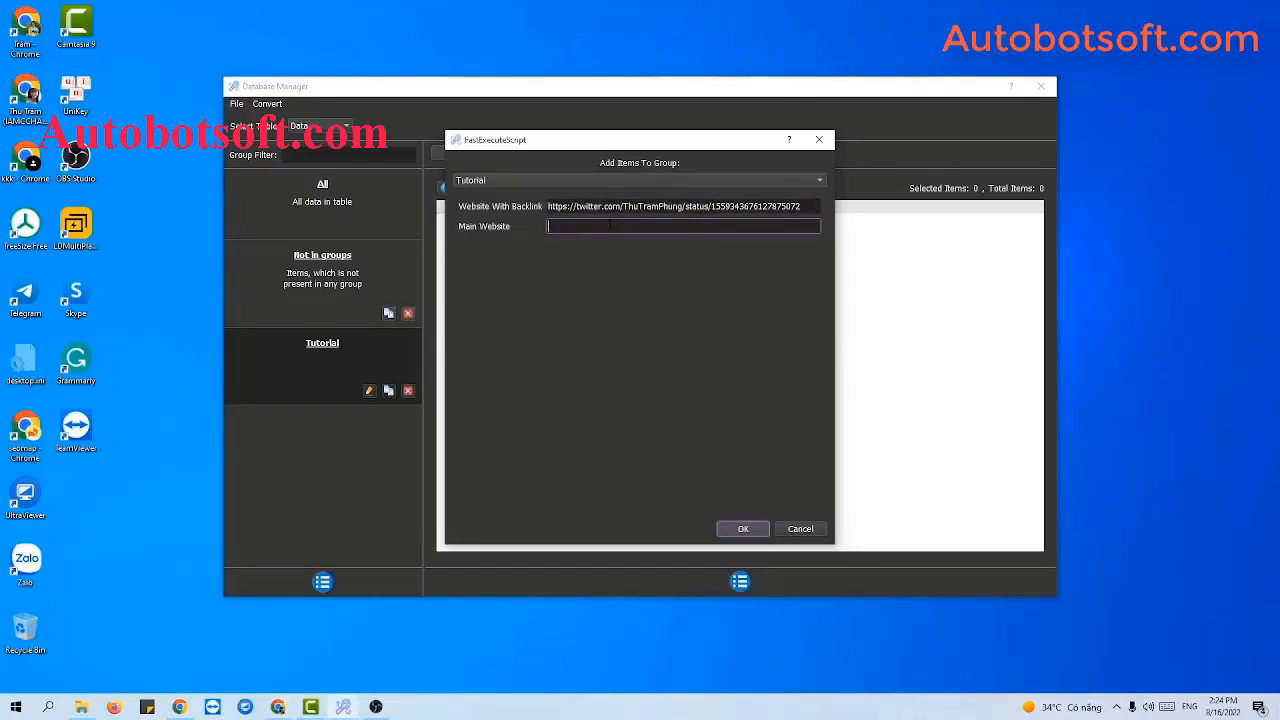
pyautogui.click(286, 707)
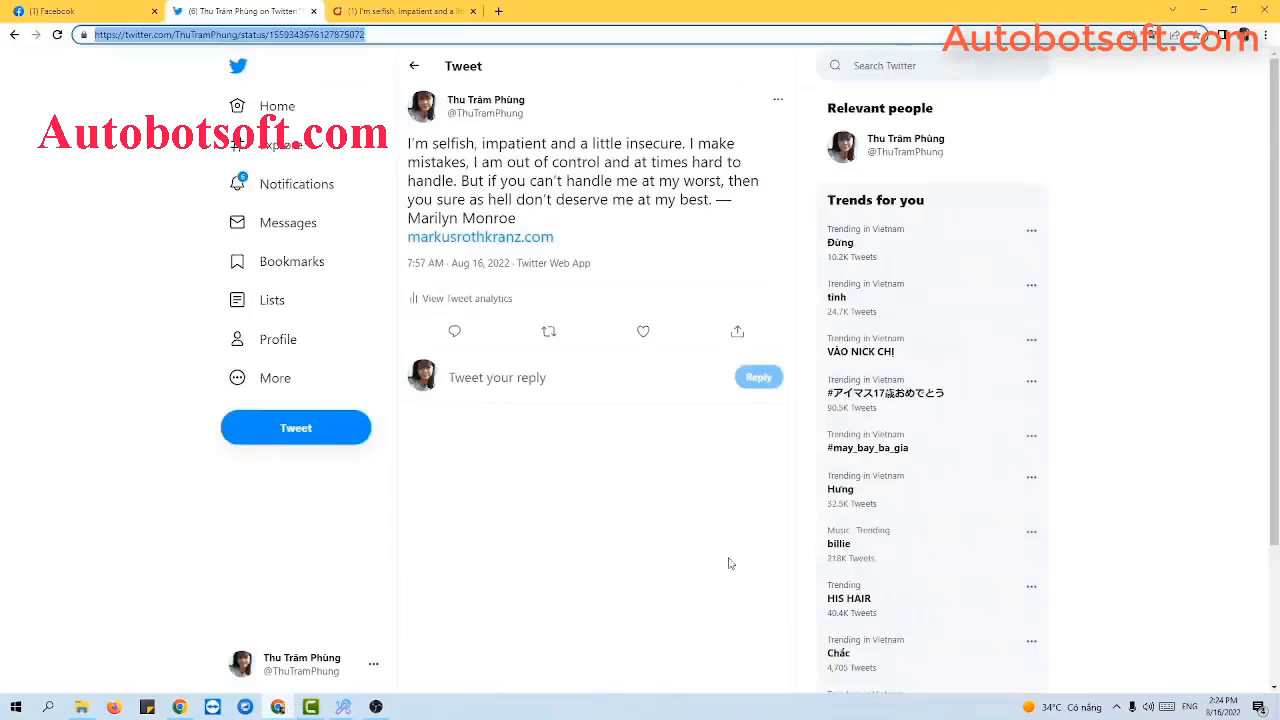
pyautogui.click(531, 243)
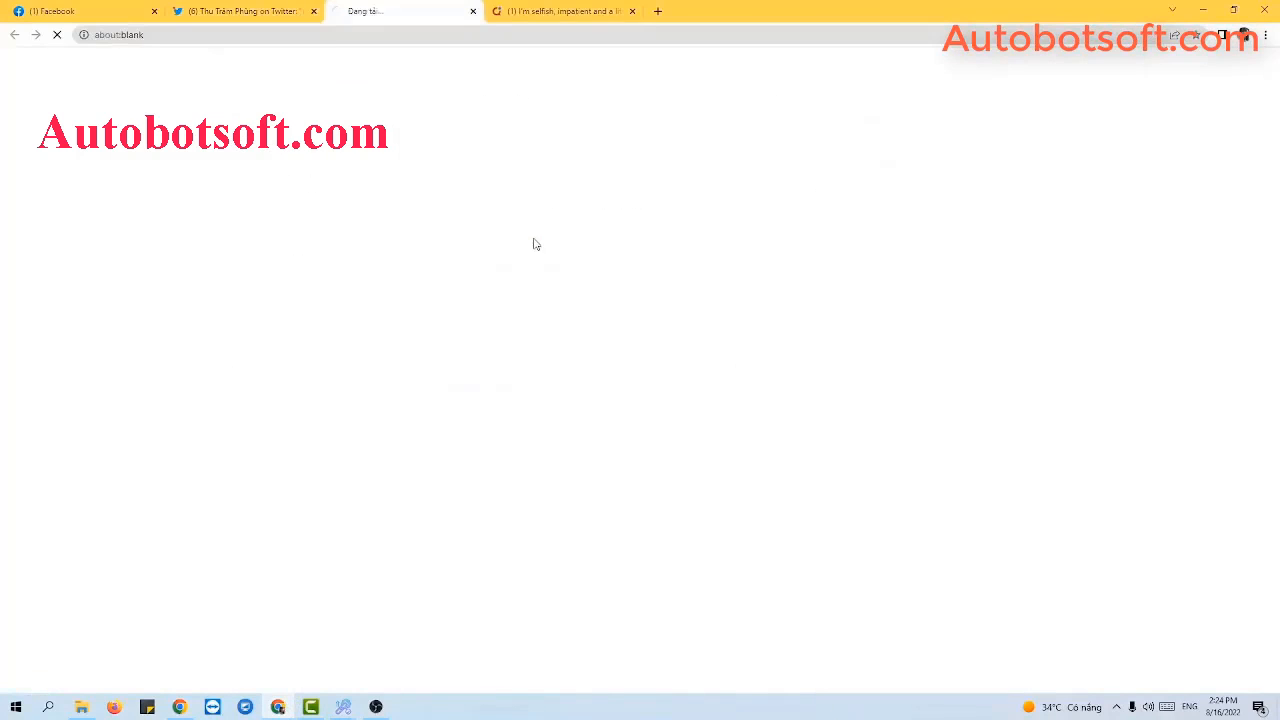
pyautogui.doubleClick(209, 34)
pyautogui.moveTo(149, 34); pyautogui.dragTo(238, 34)
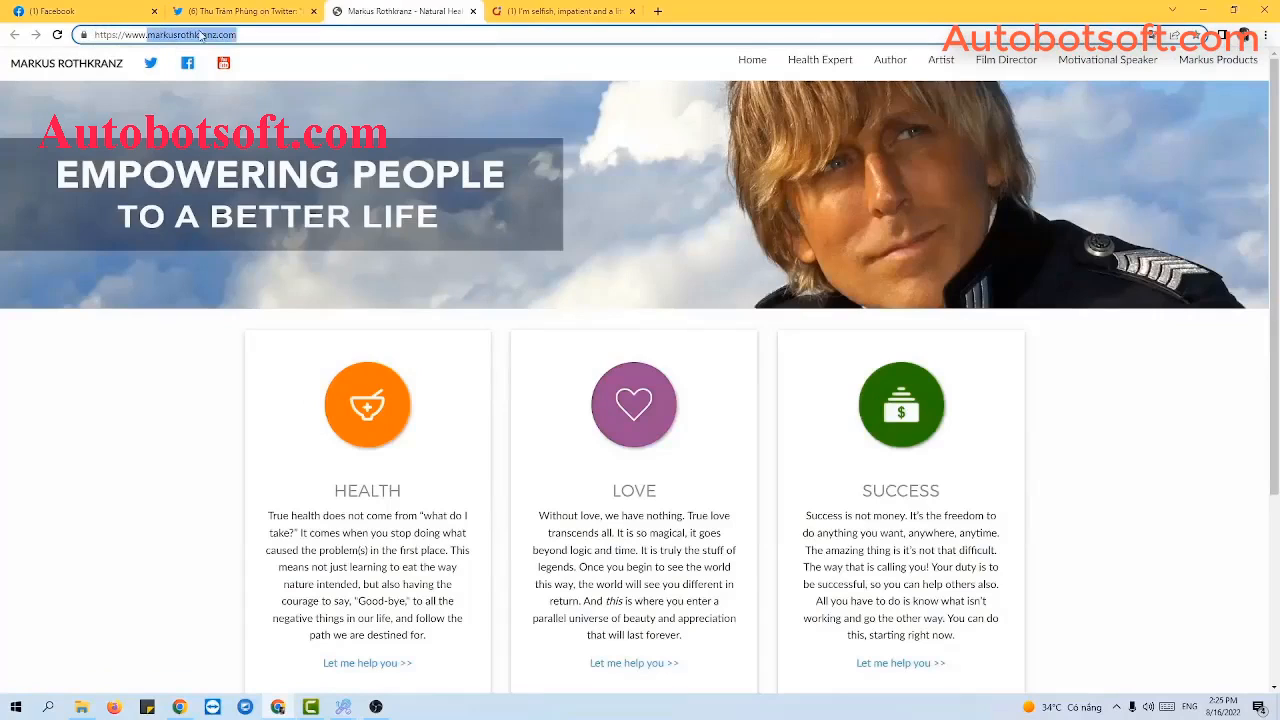
pyautogui.click(199, 34)
pyautogui.moveTo(149, 34); pyautogui.dragTo(251, 33)
pyautogui.hotkey('ctrl', 'c')
pyautogui.click(1205, 10)
pyautogui.hotkey('ctrl', 'v')
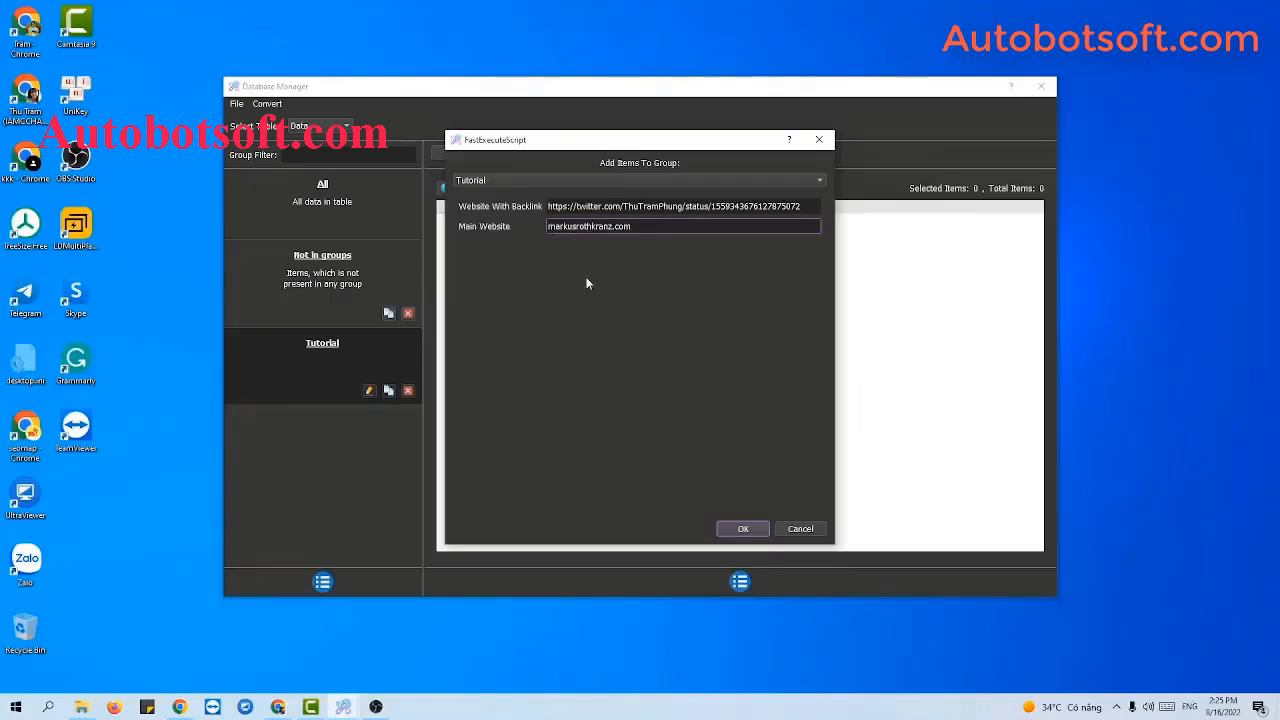
pyautogui.click(732, 528)
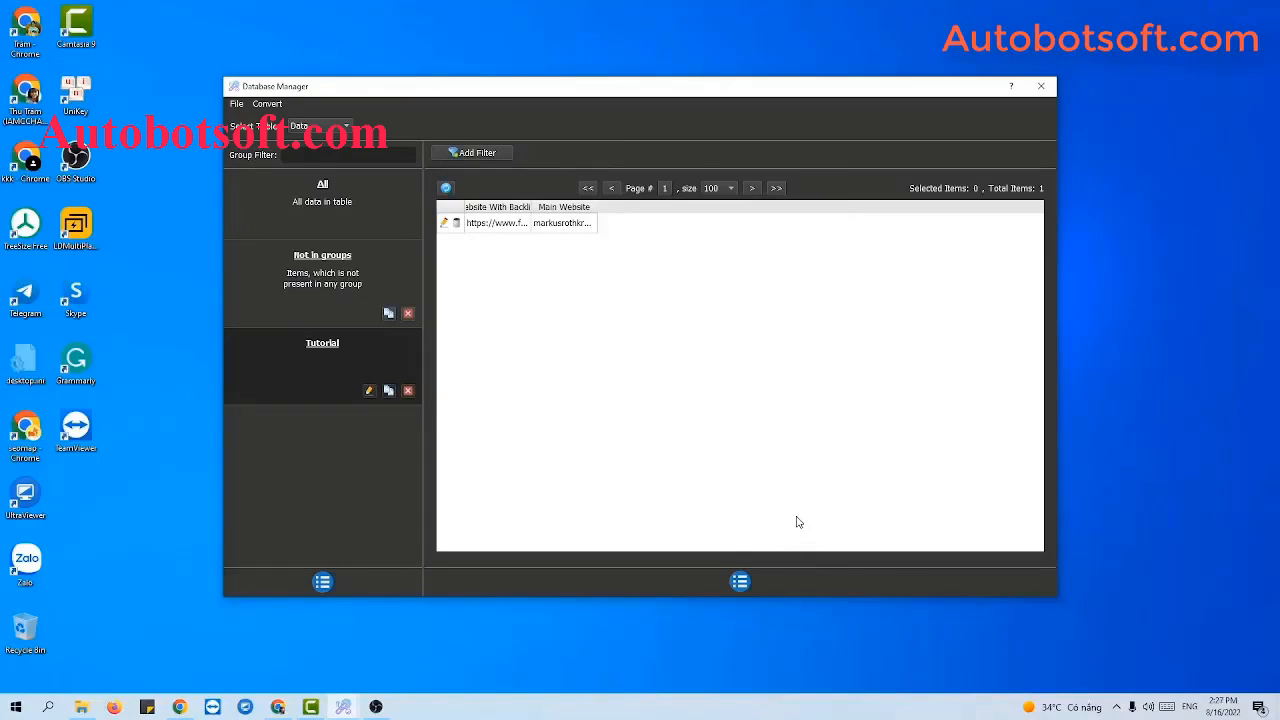
# Start another Tutorial item with the Facebook post's link as Website With Backlink.
pyautogui.click(741, 582)
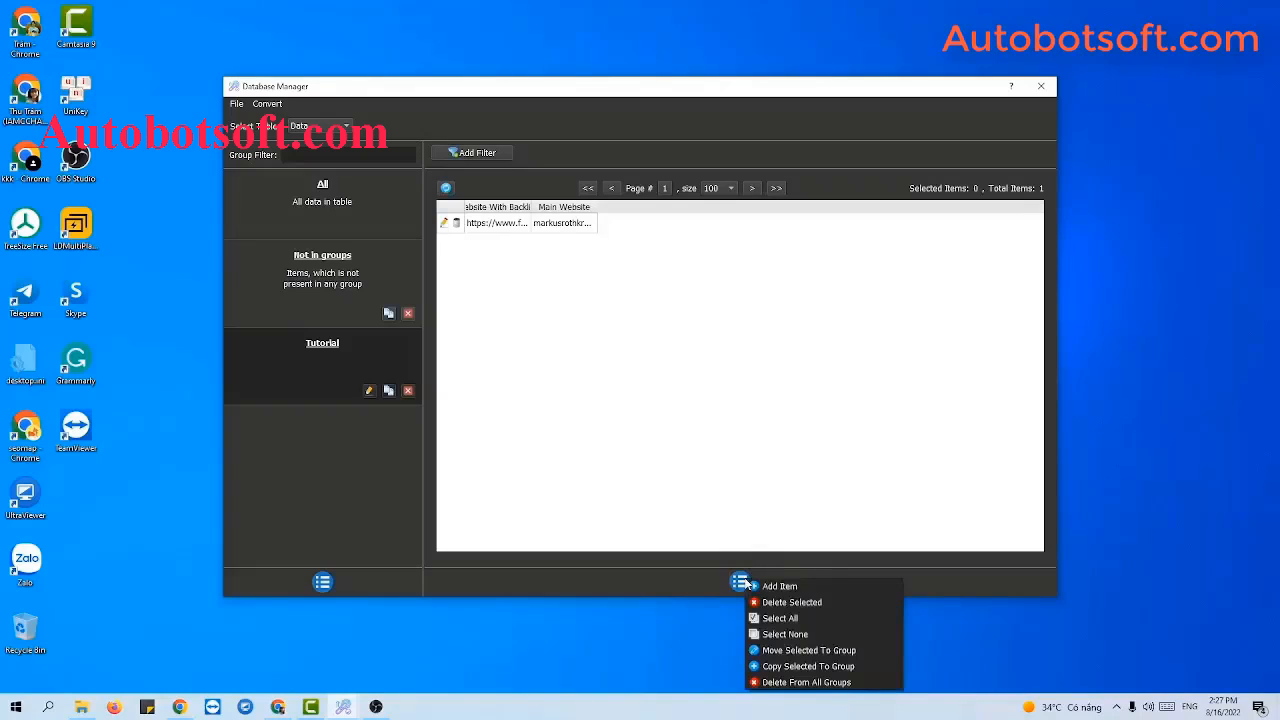
pyautogui.click(768, 588)
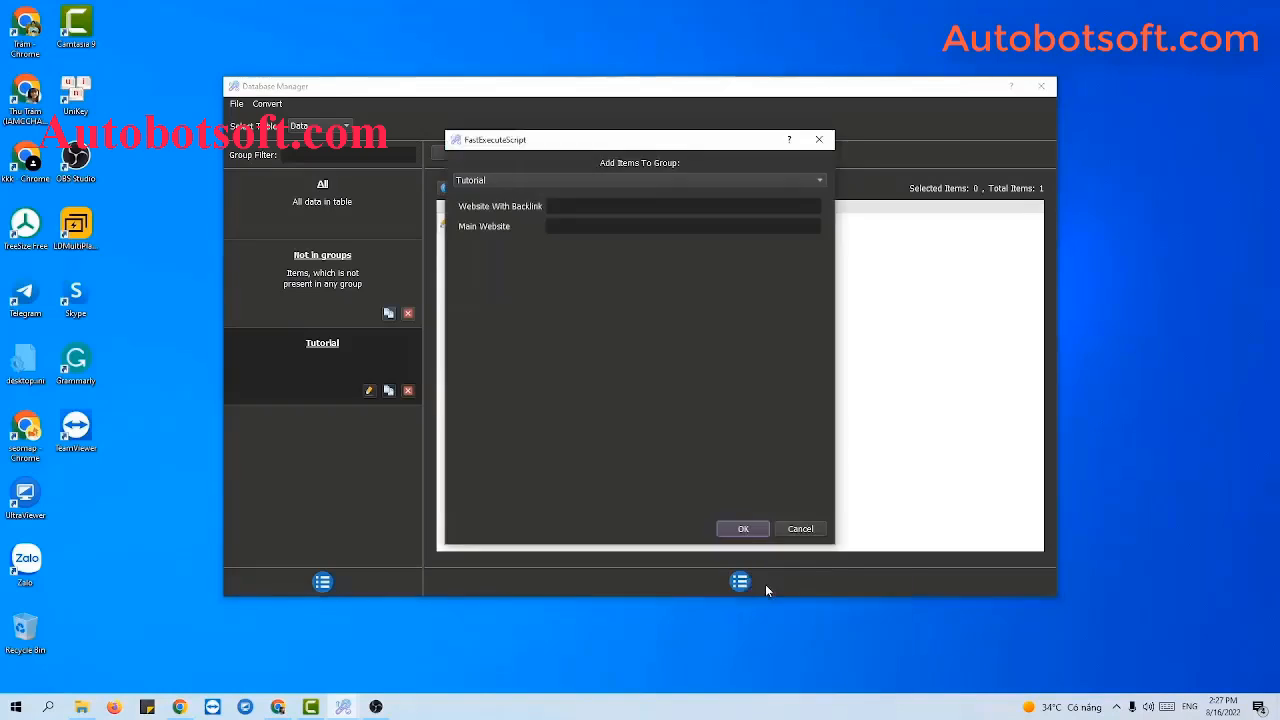
pyautogui.click(277, 707)
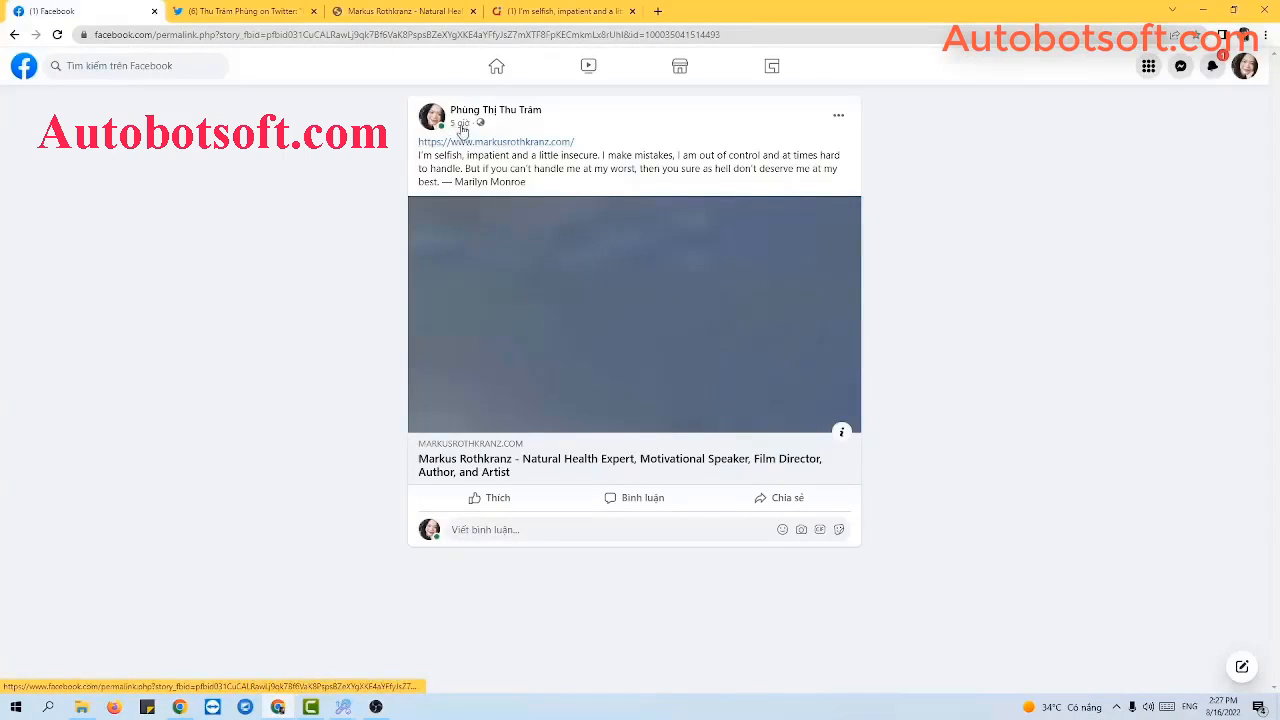
pyautogui.click(420, 37)
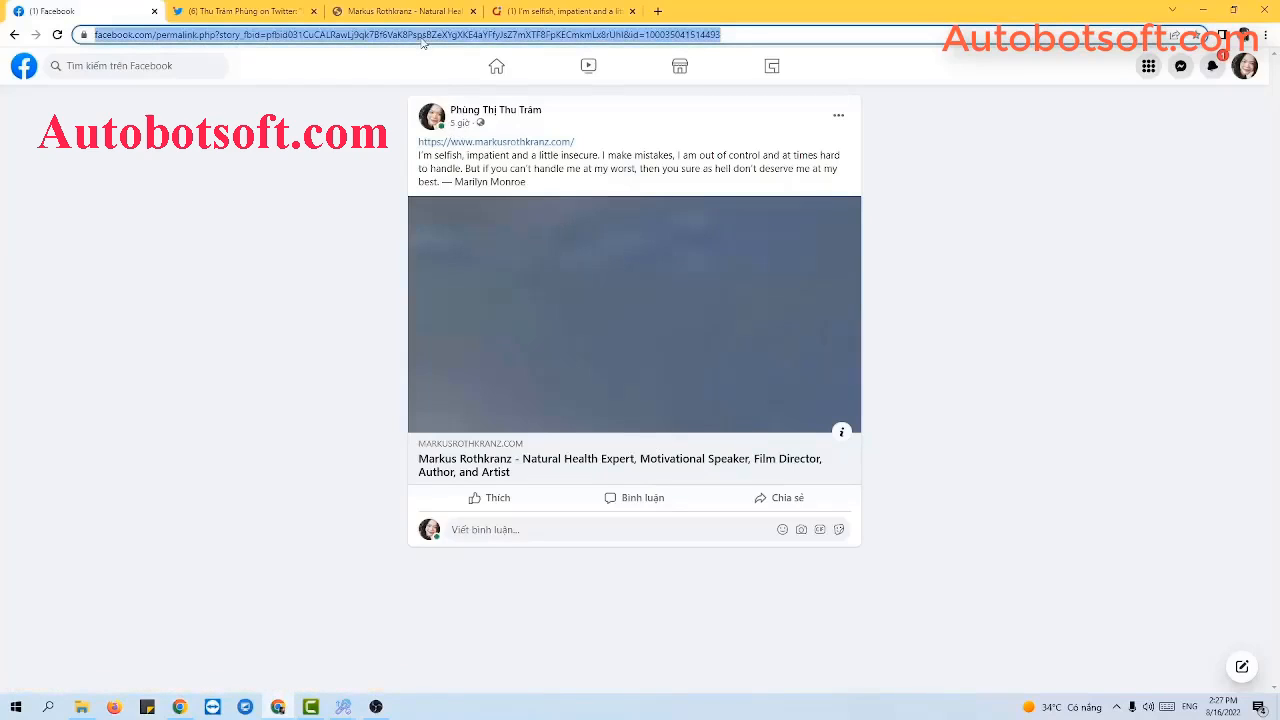
pyautogui.click(1205, 10)
pyautogui.click(598, 205)
pyautogui.hotkey('ctrl', 'v')
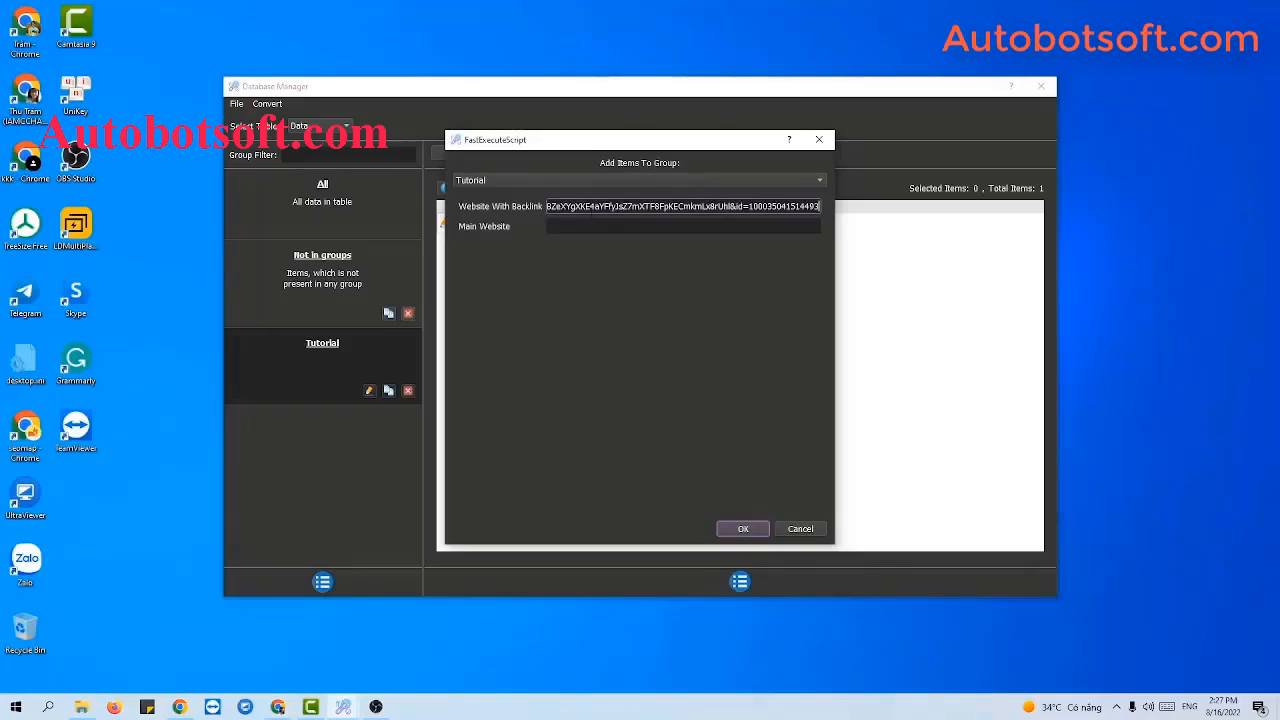
# Paste the linked site's domain as Main Website and save the second item.
pyautogui.click(561, 231)
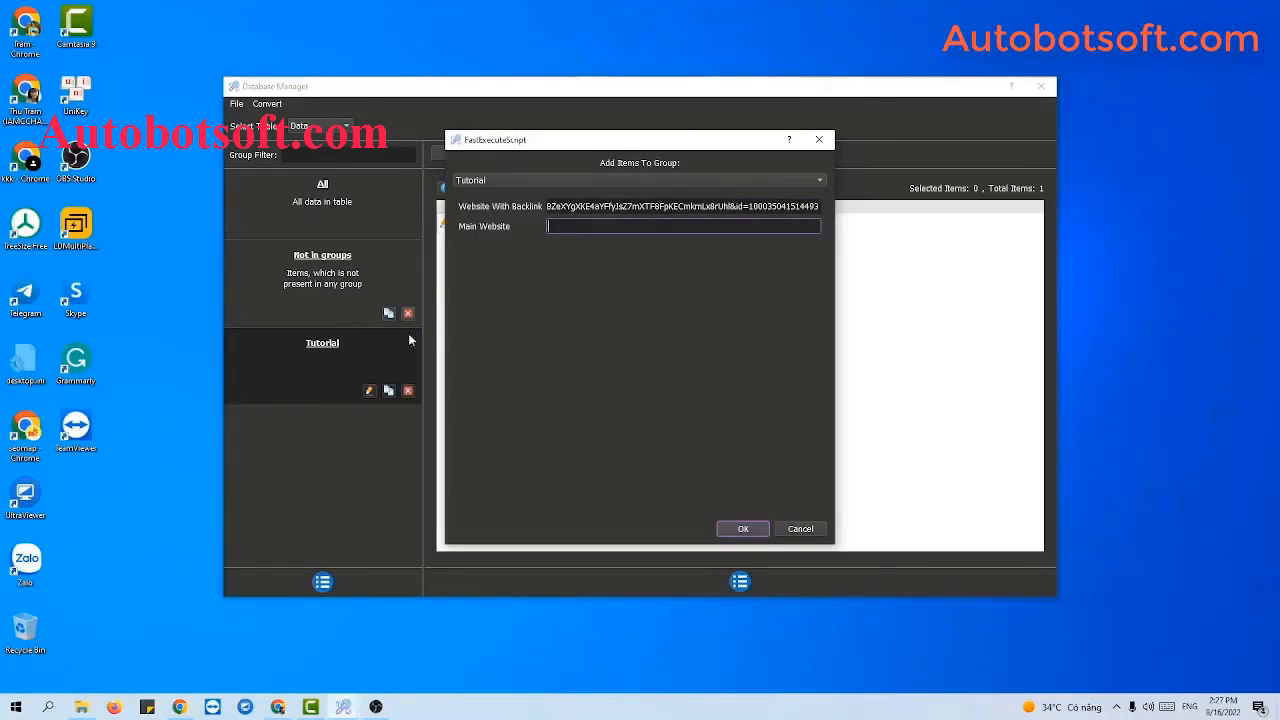
pyautogui.click(278, 707)
pyautogui.click(358, 10)
pyautogui.moveTo(148, 35); pyautogui.dragTo(231, 38)
pyautogui.hotkey('ctrl', 'c')
pyautogui.click(1204, 10)
pyautogui.hotkey('ctrl', 'v')
pyautogui.click(743, 528)
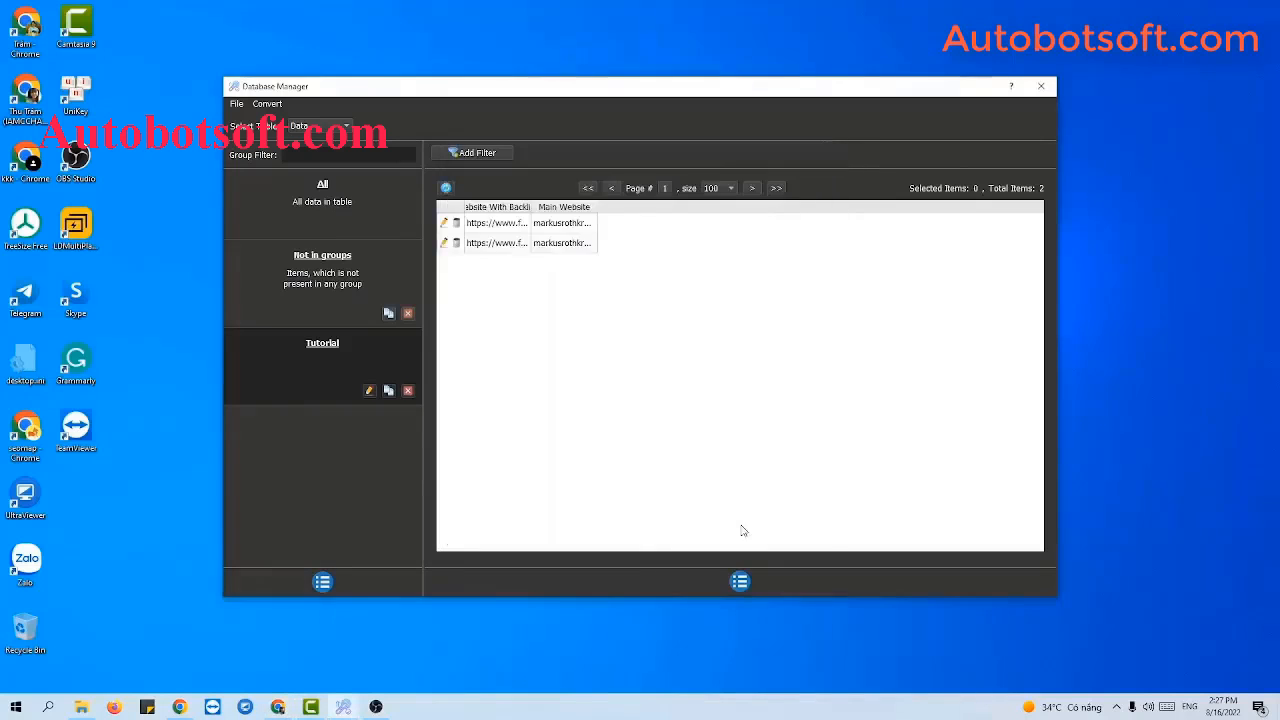
# Start a third Tutorial item with the Quora post's link as Website With Backlink.
pyautogui.click(742, 590)
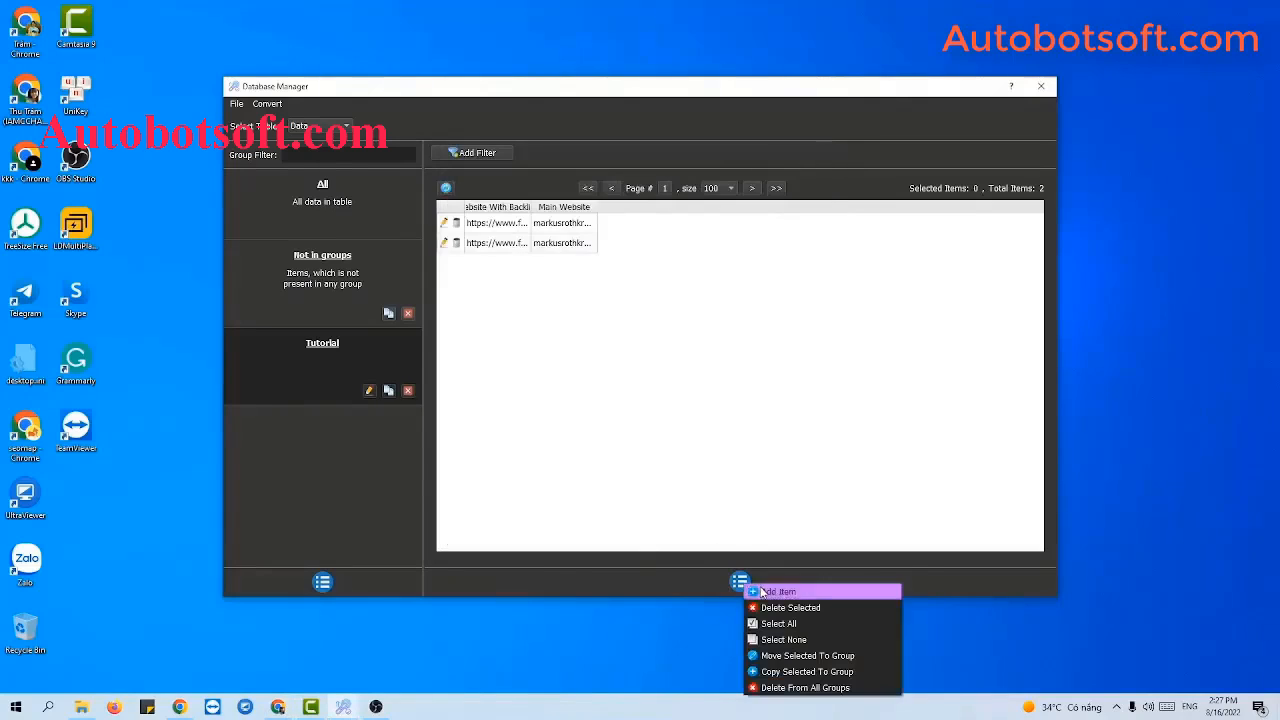
pyautogui.click(770, 590)
pyautogui.click(278, 706)
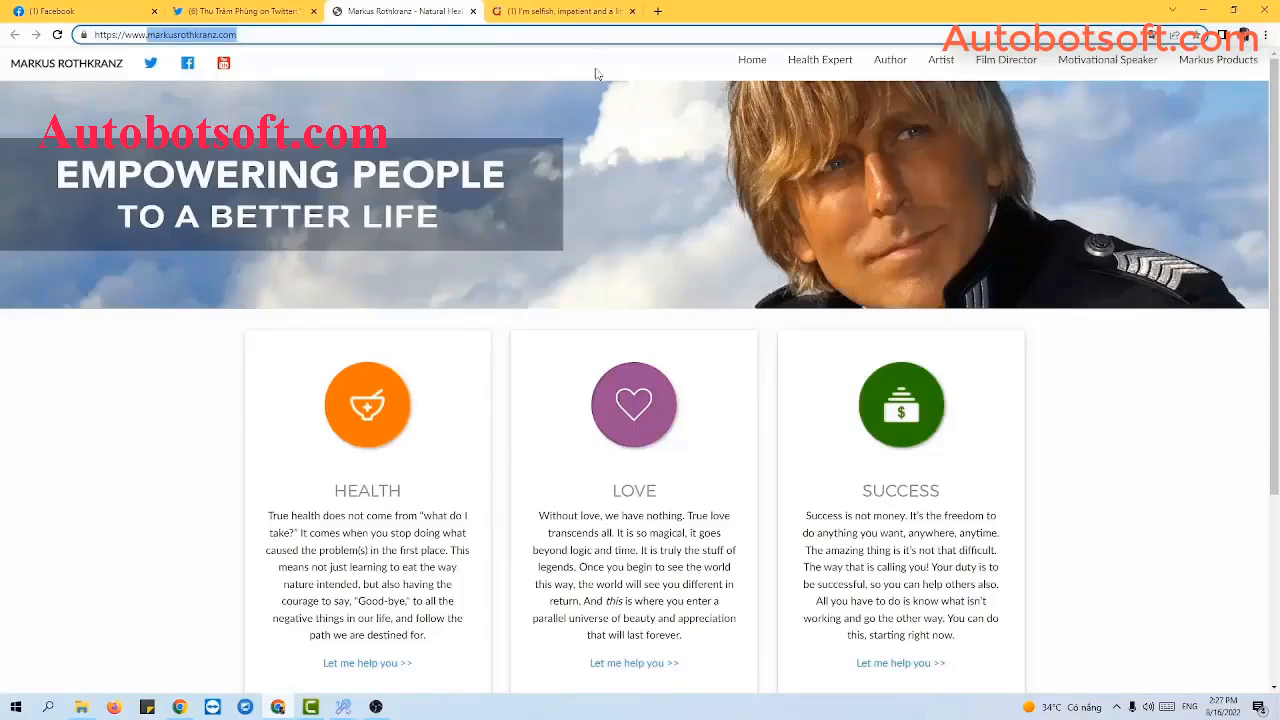
pyautogui.click(584, 10)
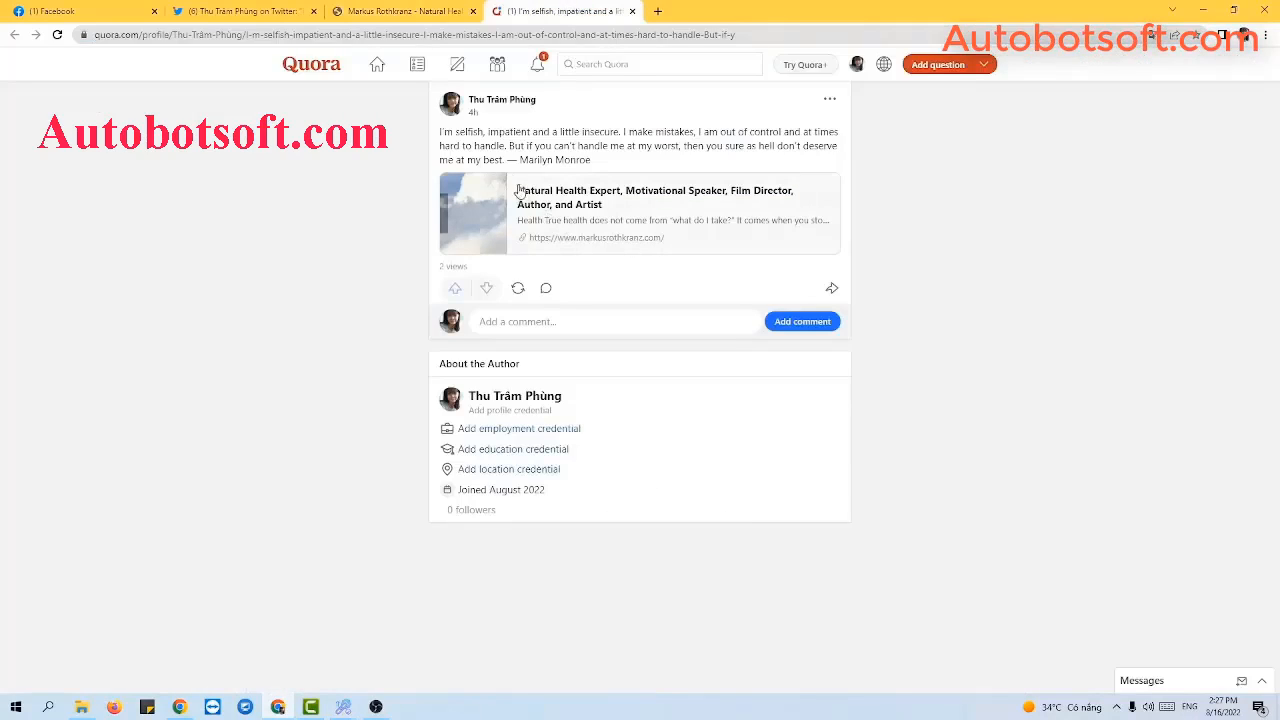
pyautogui.click(474, 113)
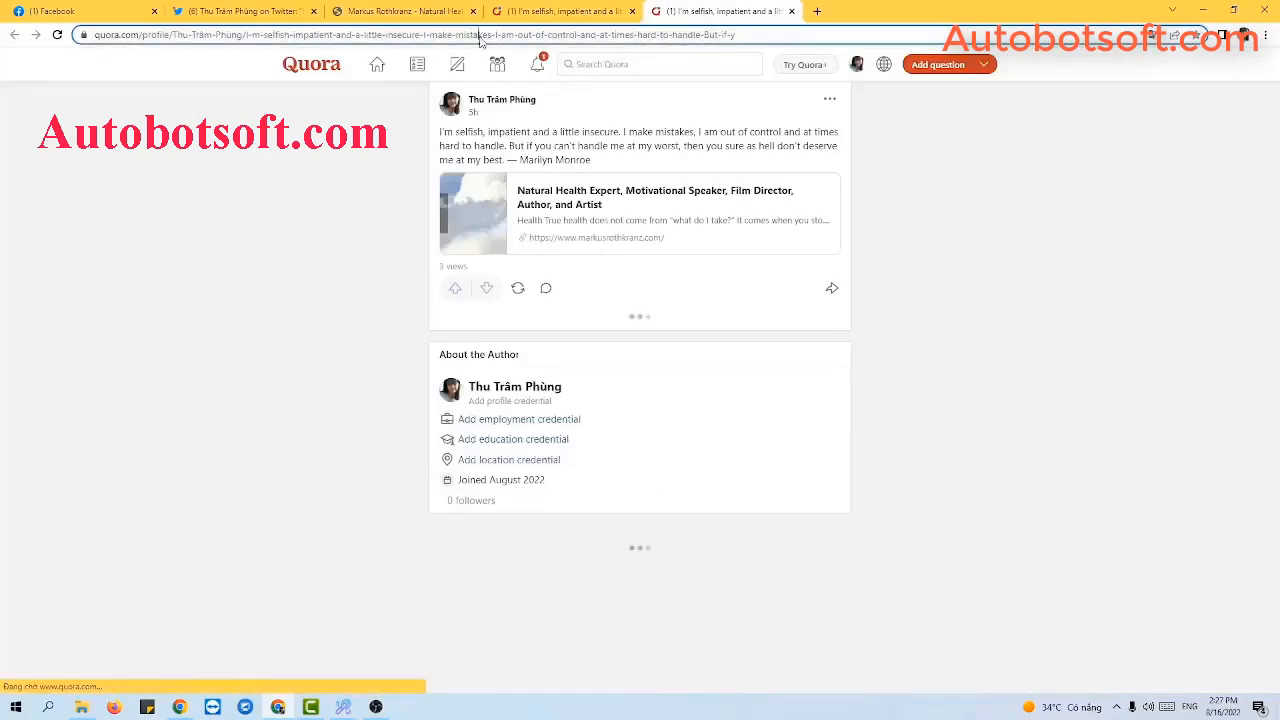
pyautogui.click(480, 36)
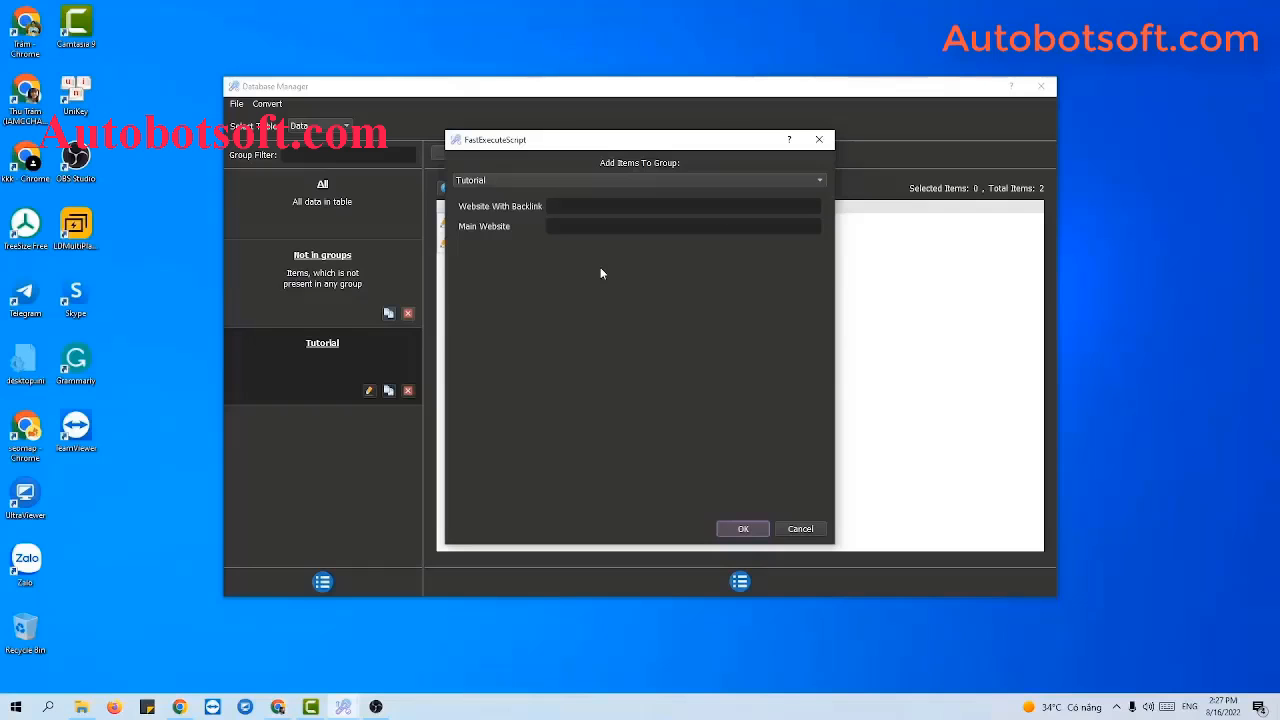
pyautogui.click(600, 205)
pyautogui.hotkey('ctrl', 'v')
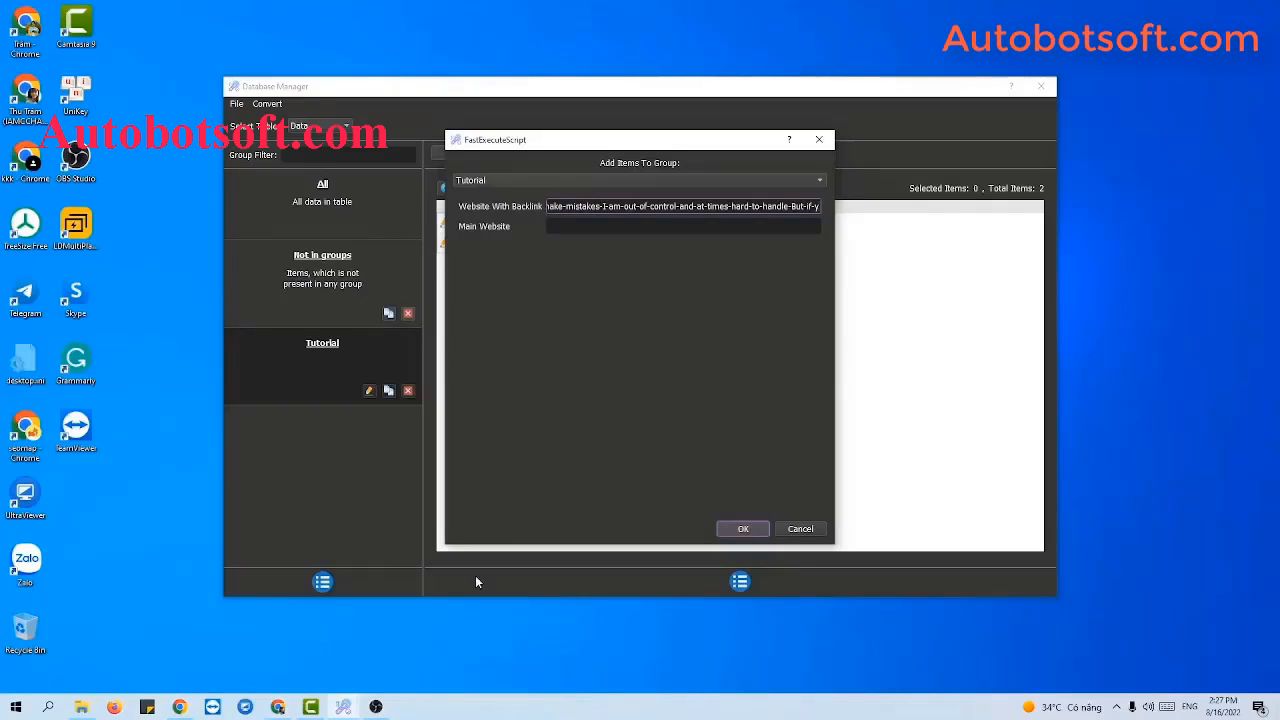
# Enter markusrothkranz.com as Main Website, save the item, and widen the backlink column.
pyautogui.click(278, 707)
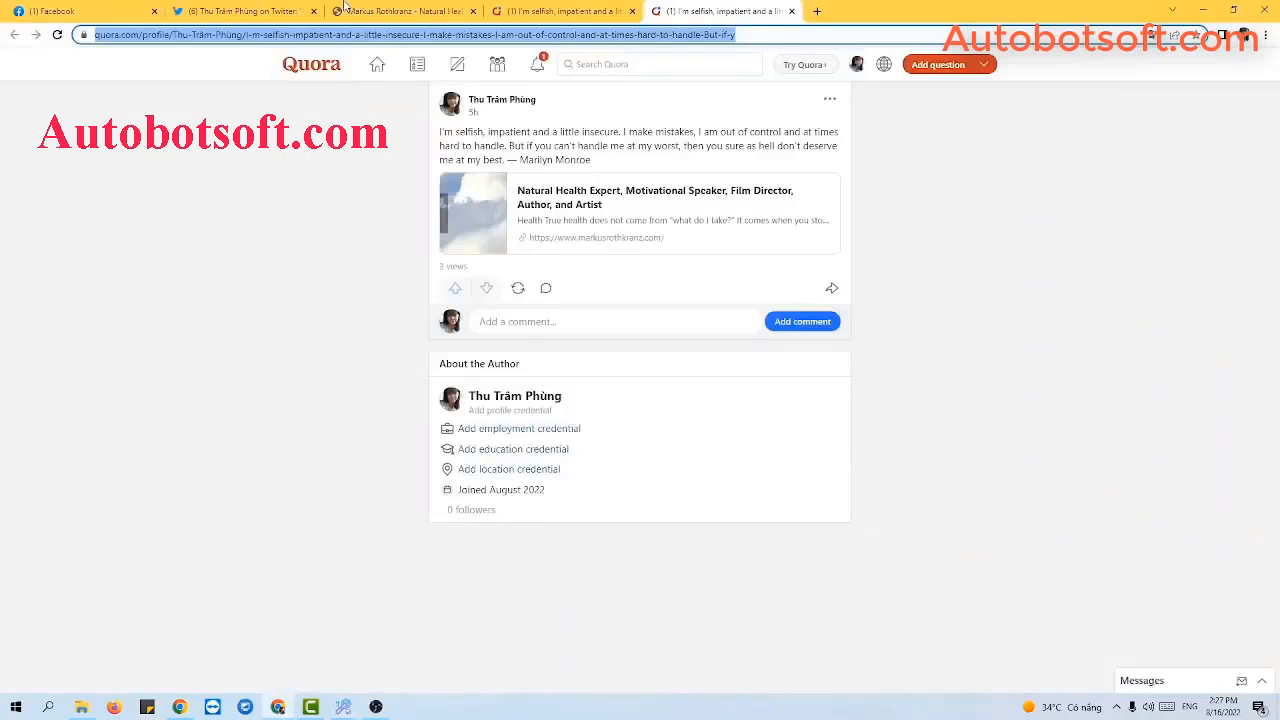
pyautogui.click(405, 8)
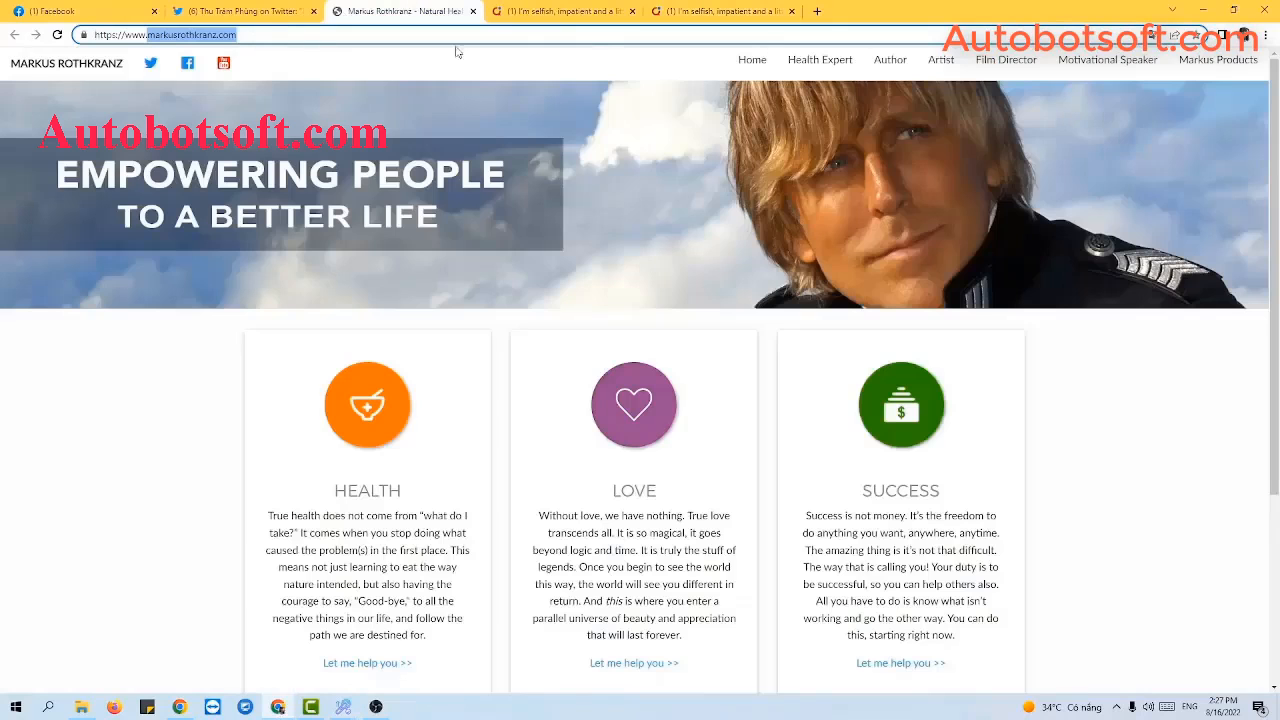
pyautogui.click(1203, 10)
pyautogui.press('Tab')
pyautogui.hotkey('ctrl', 'v')
pyautogui.click(743, 529)
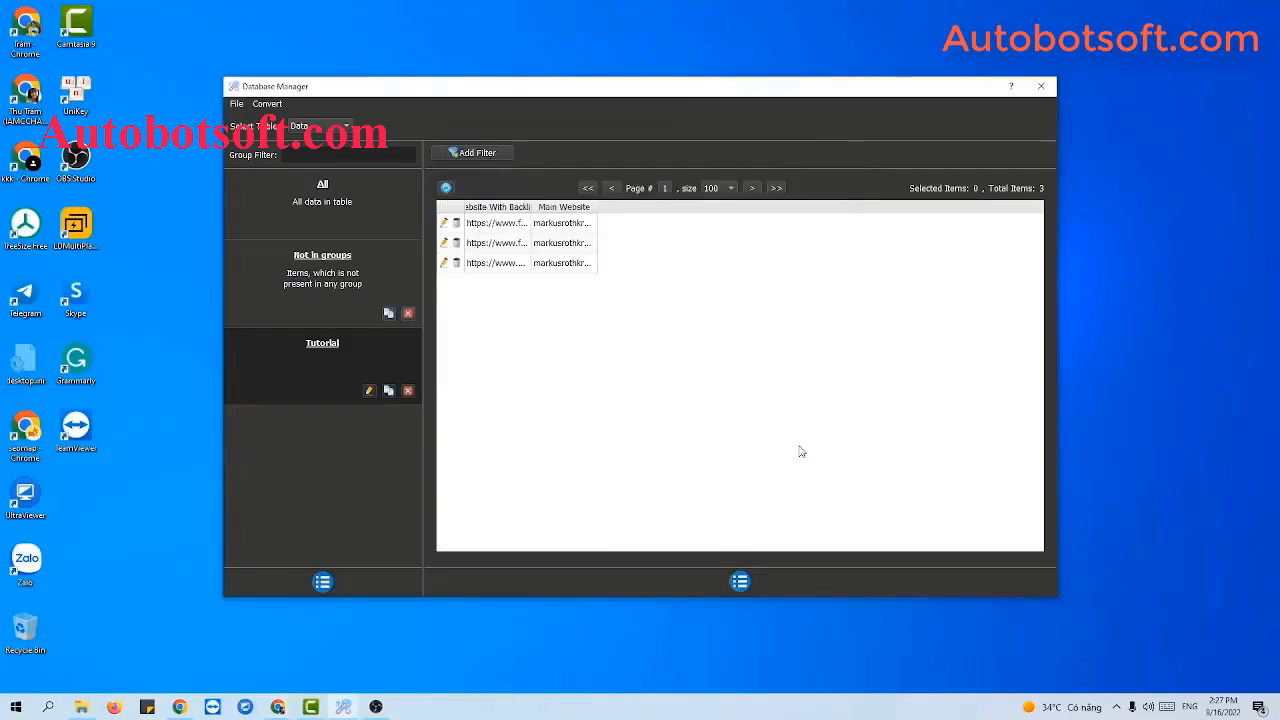
pyautogui.moveTo(531, 206); pyautogui.dragTo(605, 206)
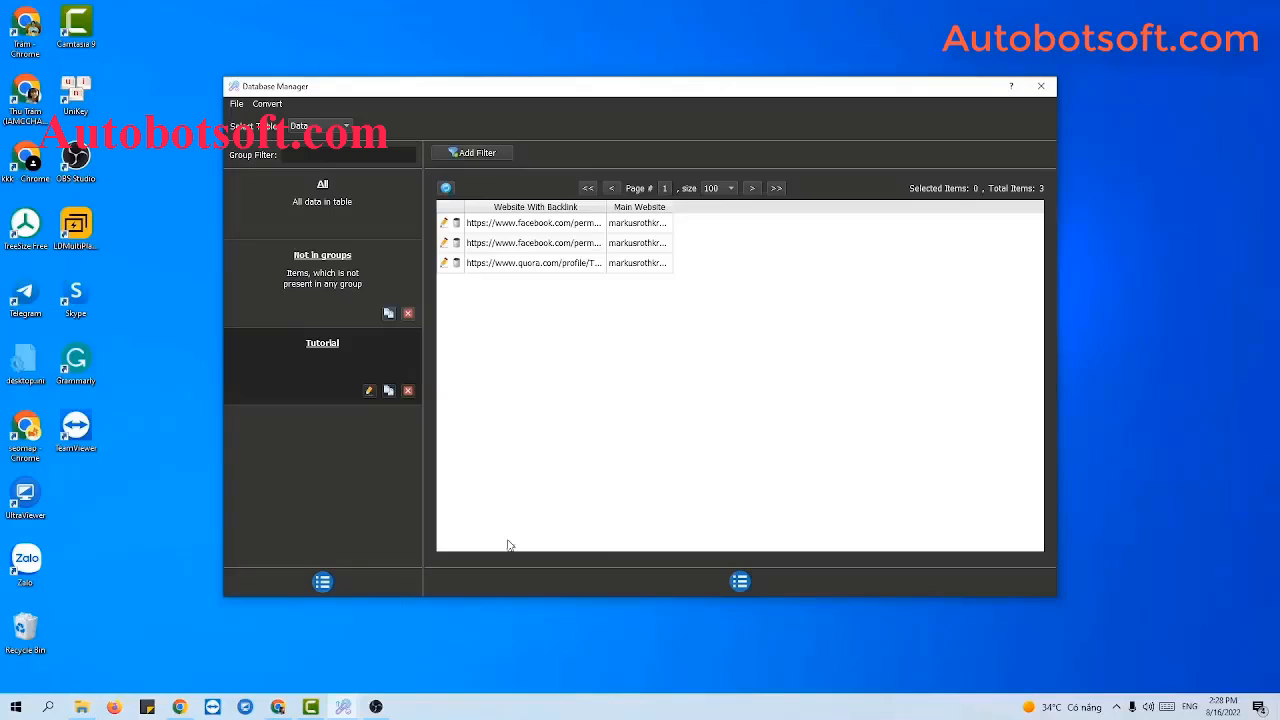
pyautogui.click(82, 707)
# Create a new text document named DATA.txt in the Socialtrafficbot folder.
pyautogui.rightClick(180, 443)
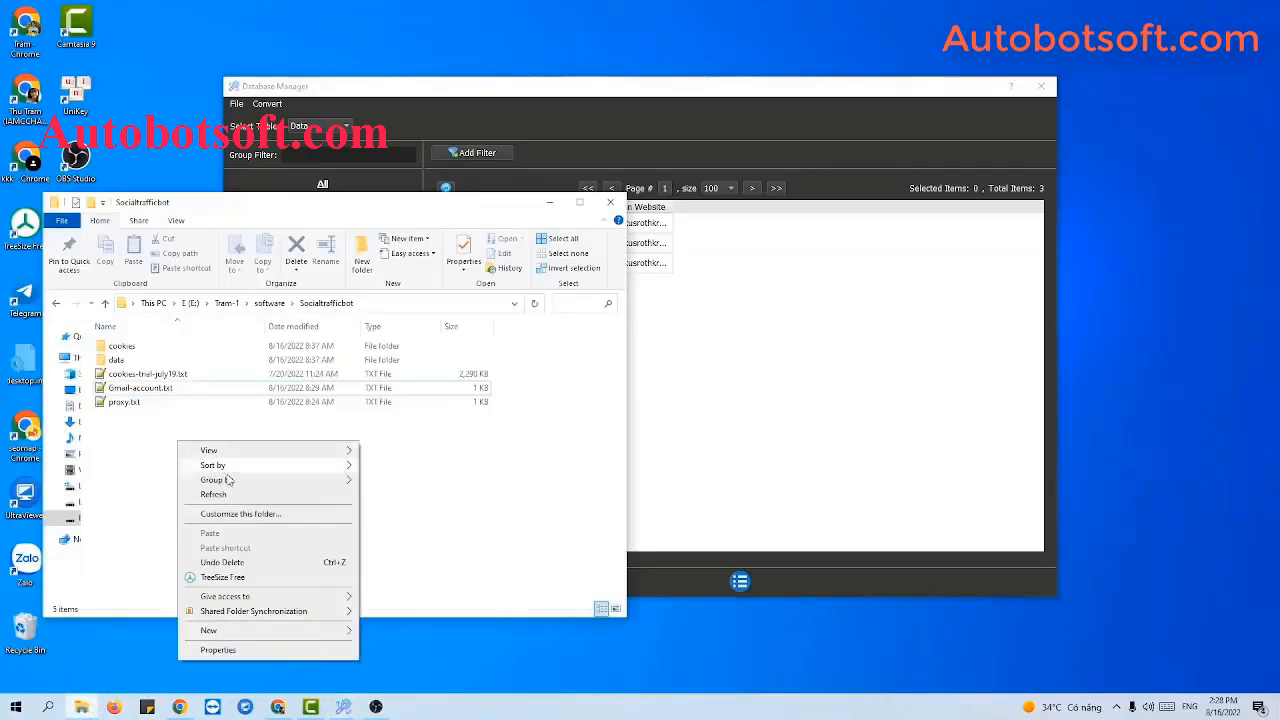
pyautogui.moveTo(209, 630)
pyautogui.click(400, 603)
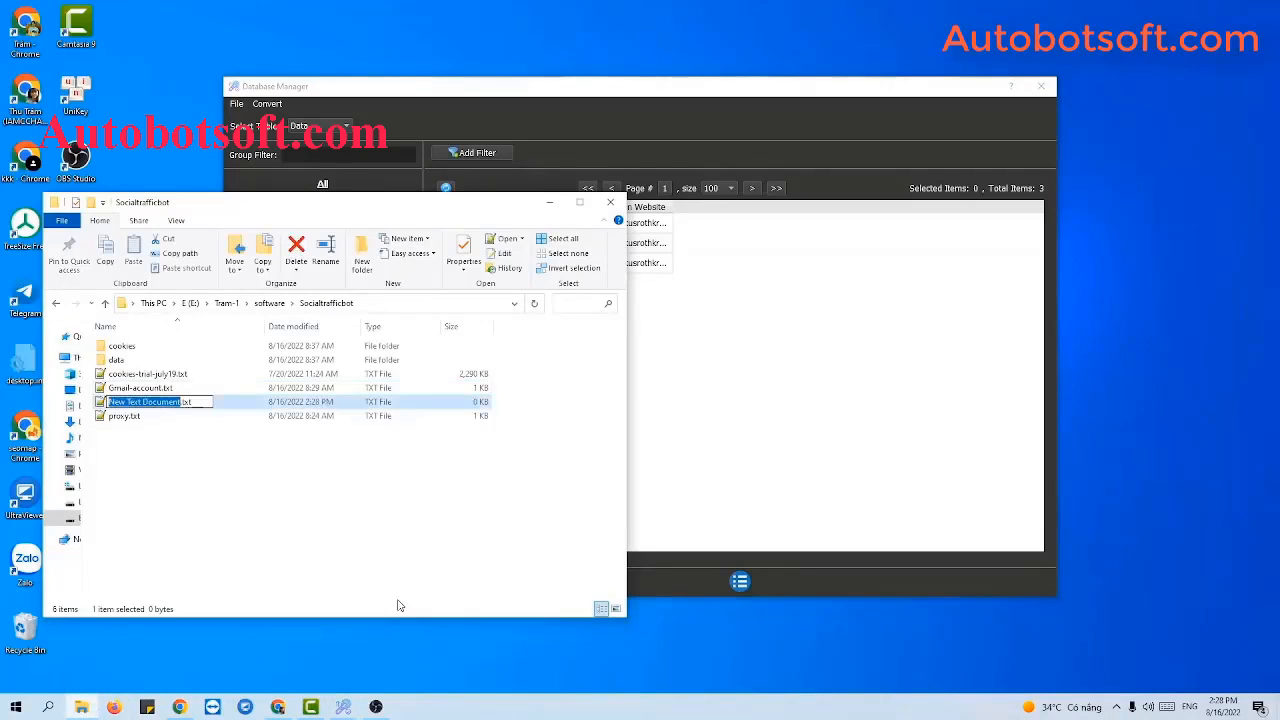
pyautogui.write('DATA')
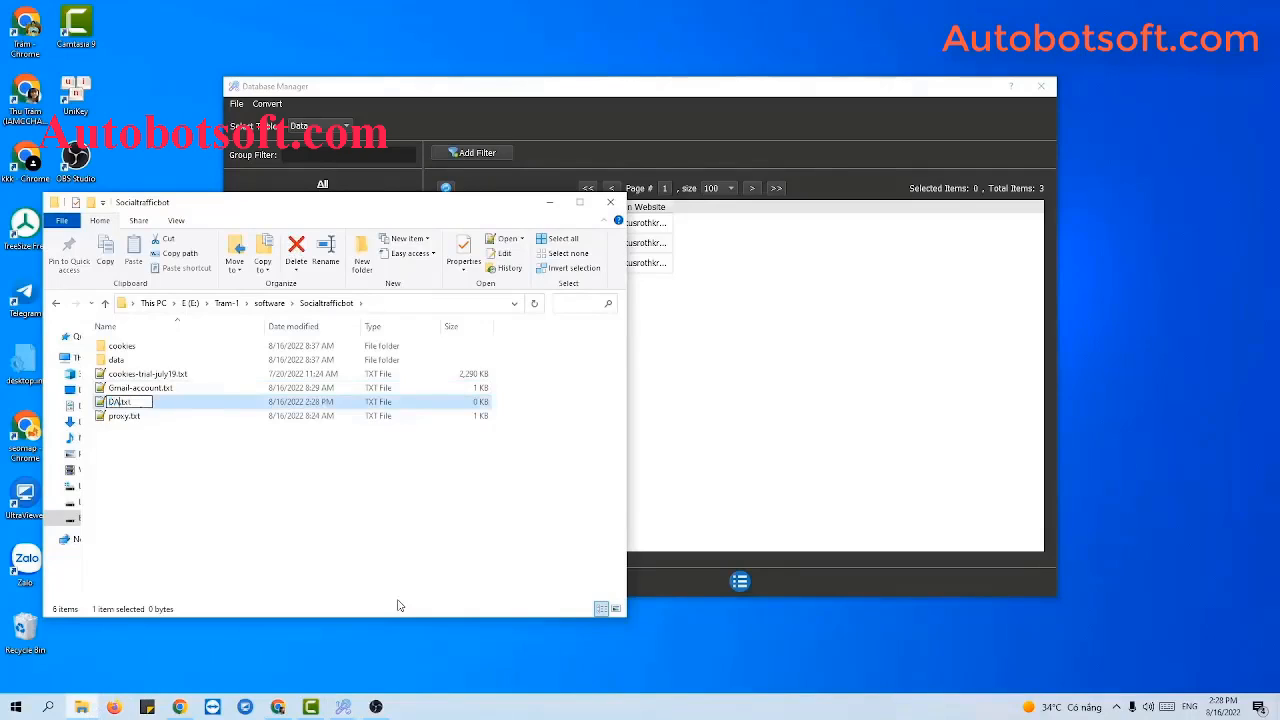
pyautogui.press('Return')
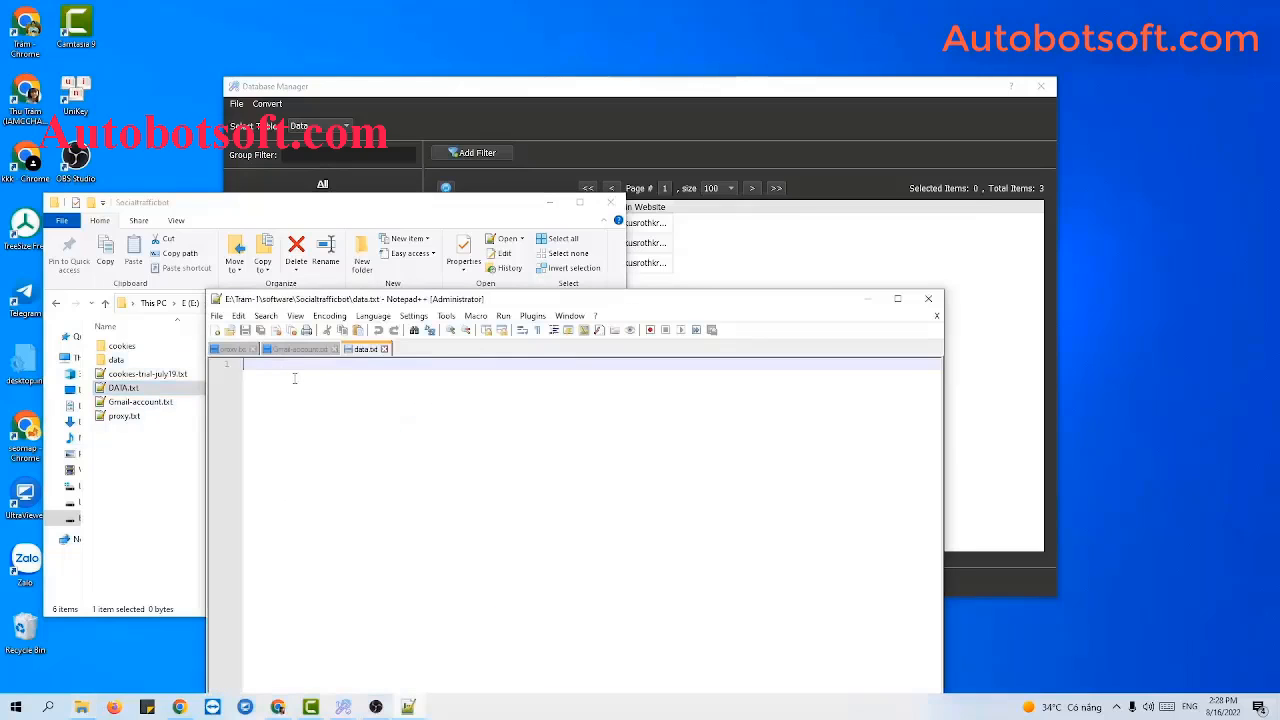
# Type a pair of quotes in data.txt and paste the tweet URL between them.
pyautogui.click(549, 203)
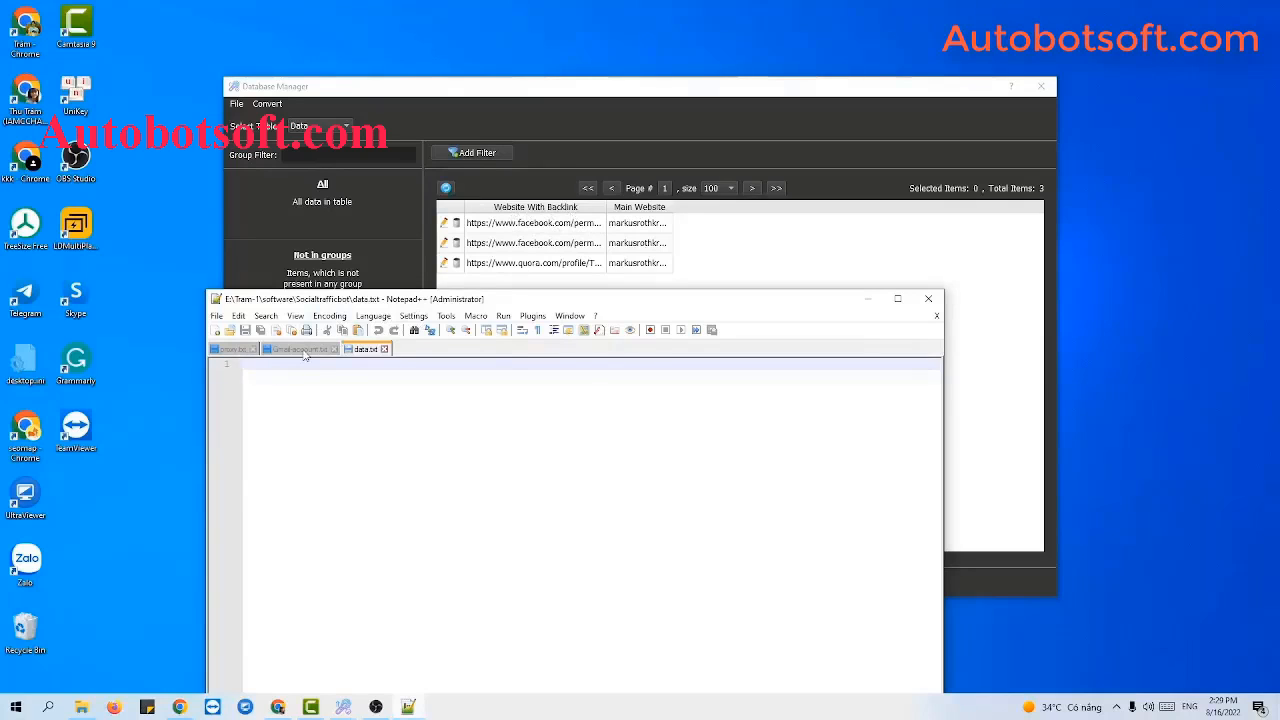
pyautogui.write('""')
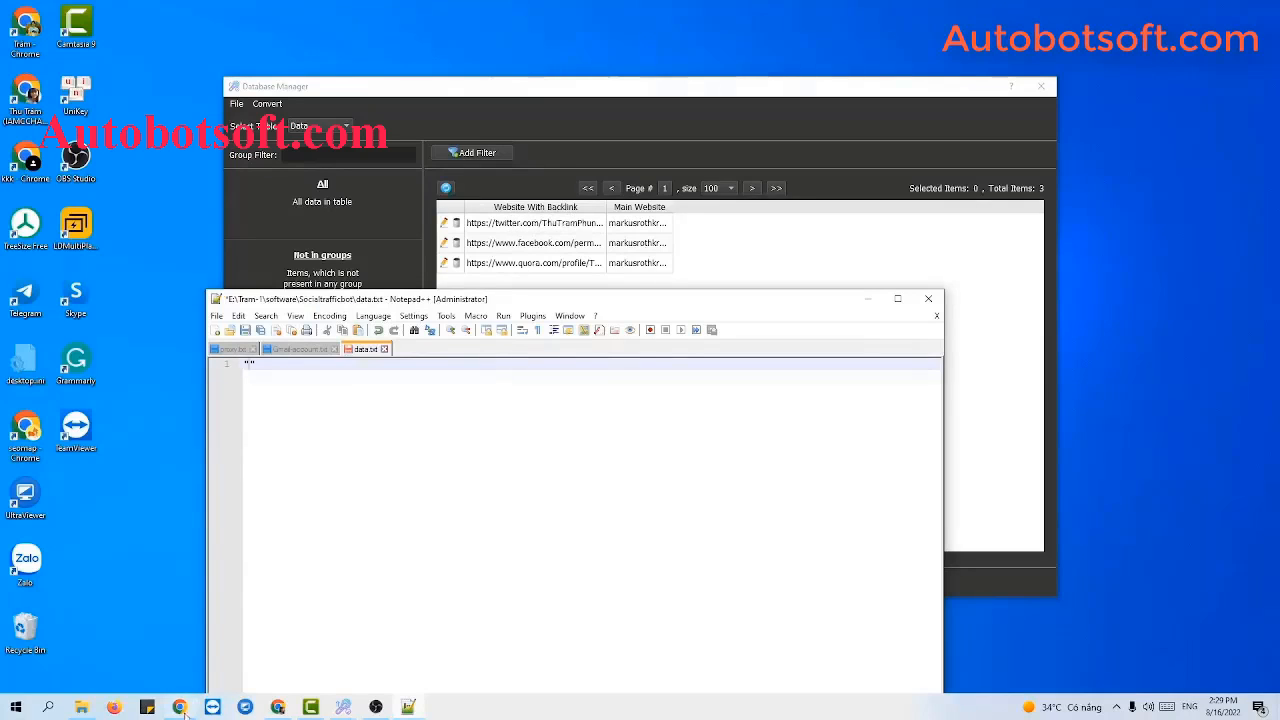
pyautogui.click(275, 708)
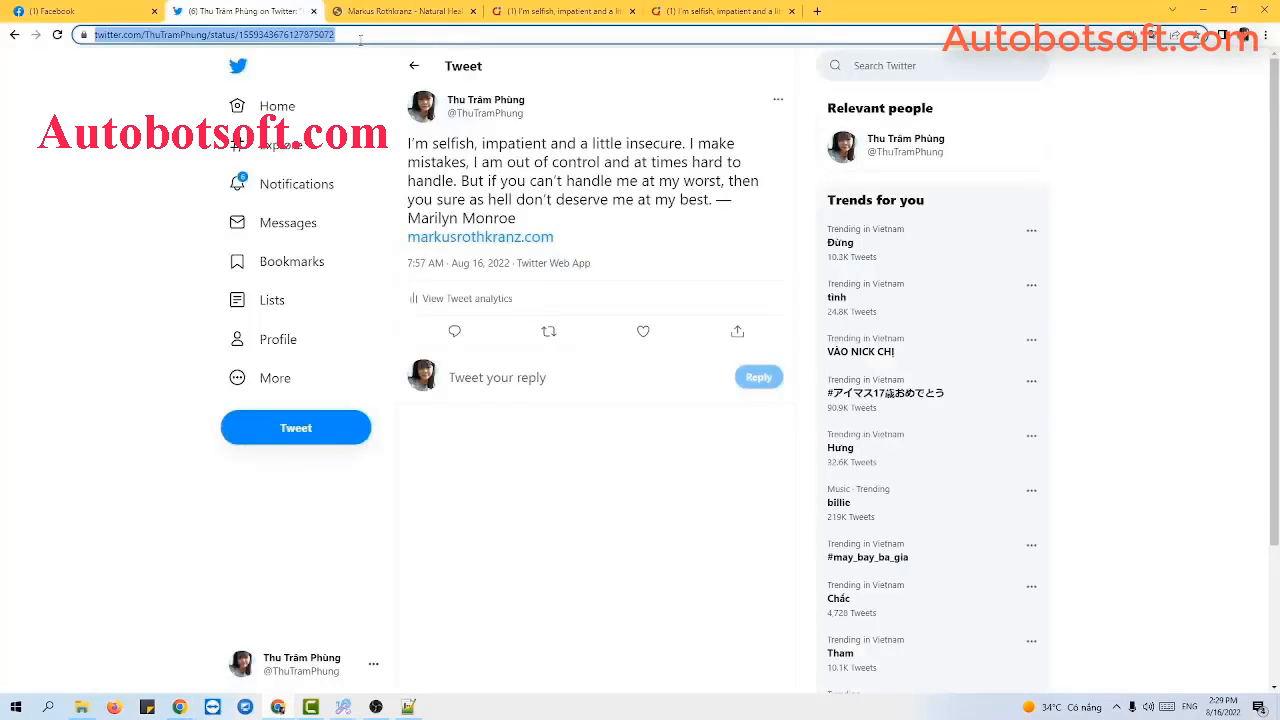
pyautogui.click(362, 36)
pyautogui.hotkey('ctrl', 'c')
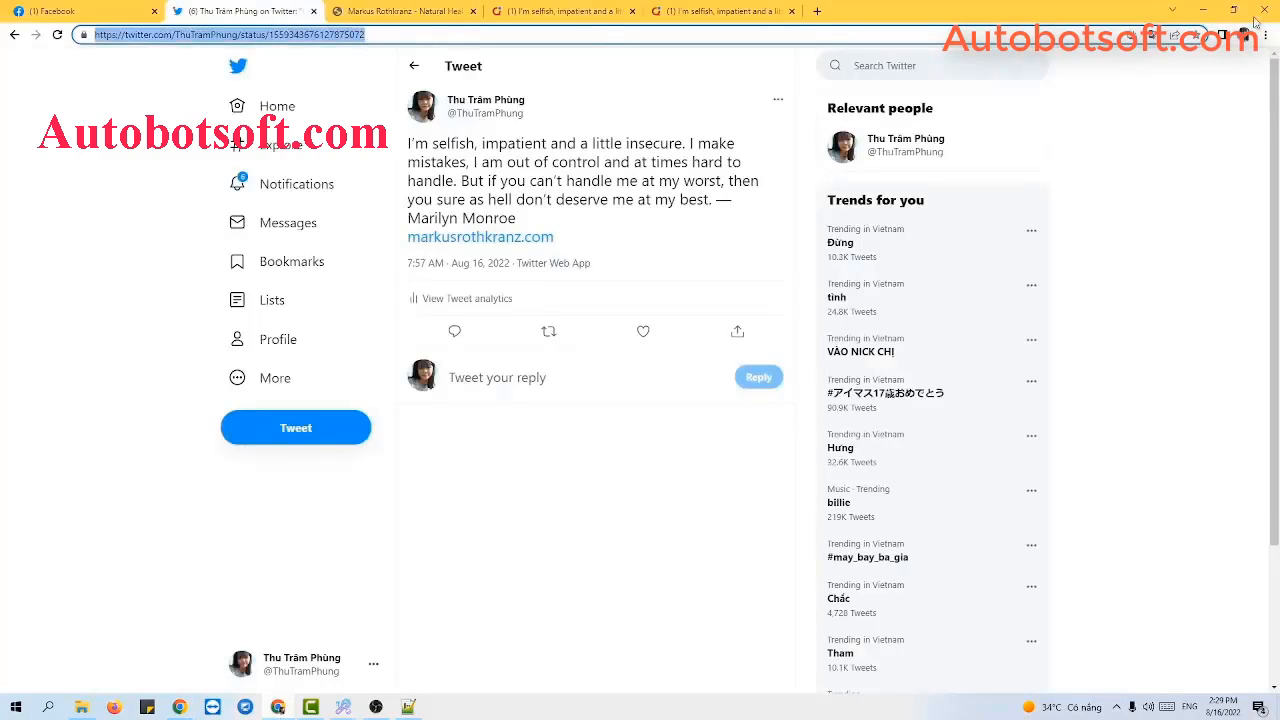
pyautogui.click(1206, 9)
pyautogui.hotkey('ctrl', 'v')
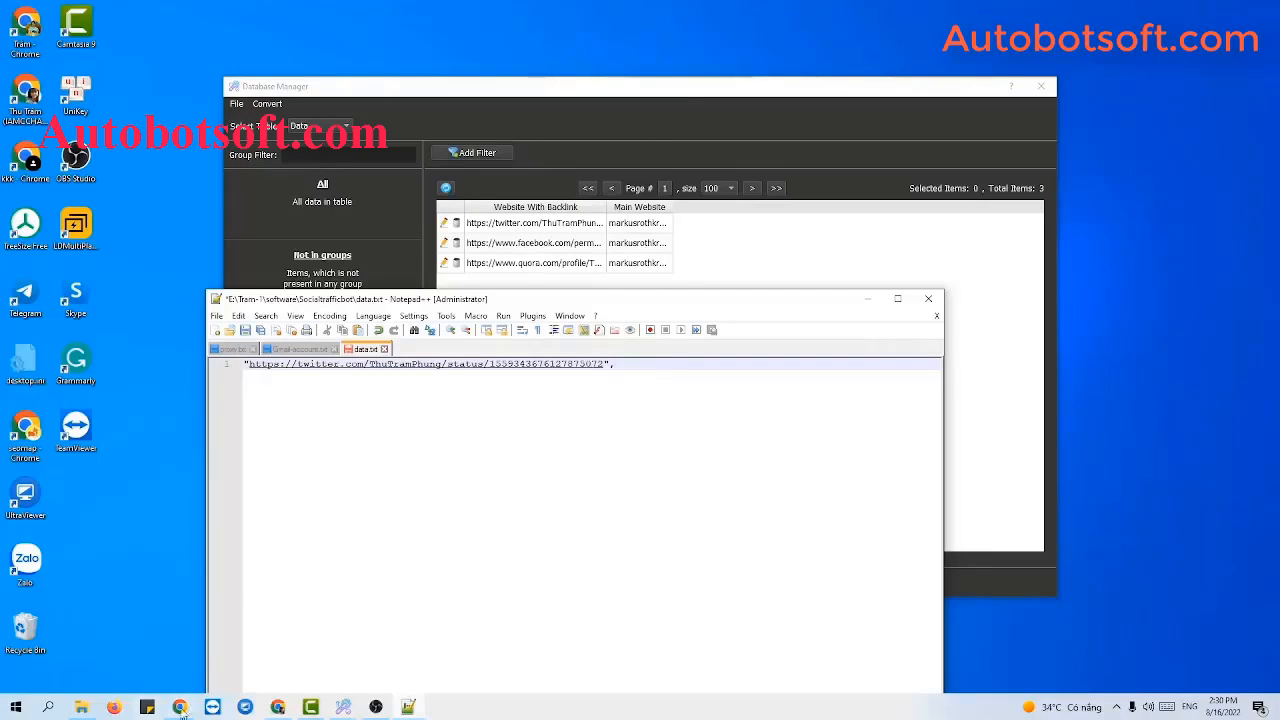
# Add markusrothkranz.com after the comma, remove trailing empty lines, and save data.txt.
pyautogui.click(278, 707)
pyautogui.click(406, 8)
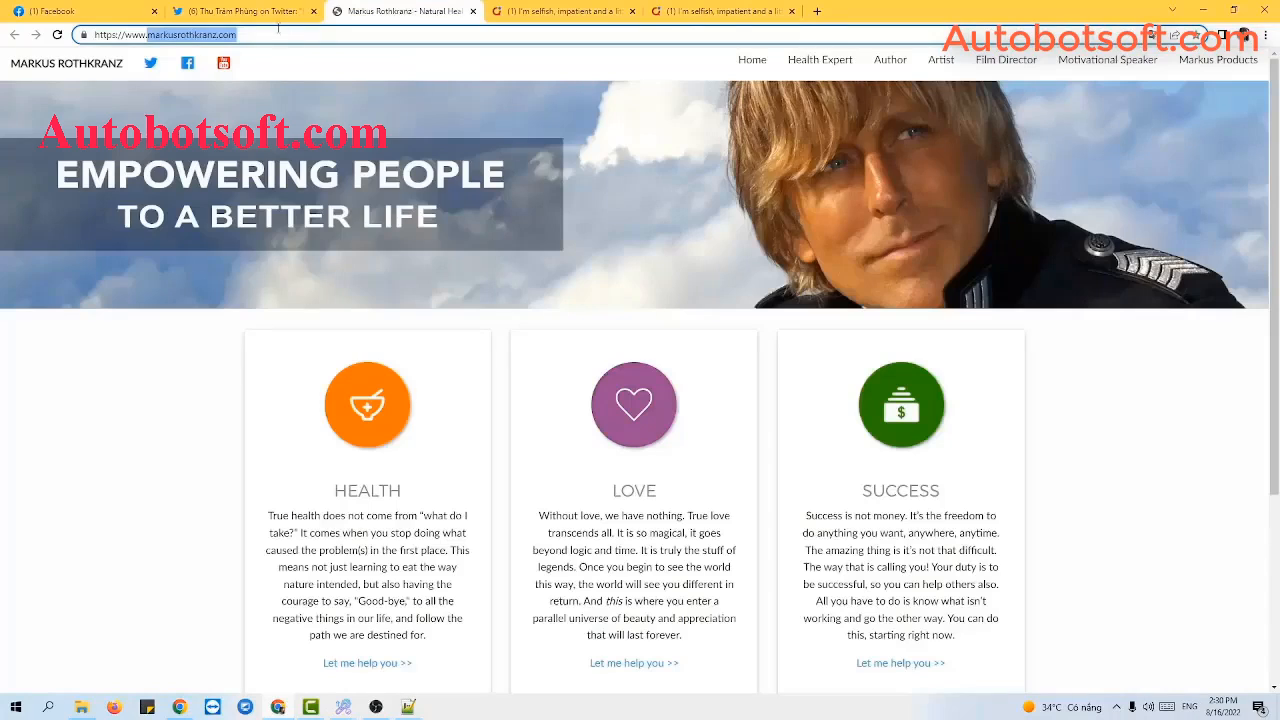
pyautogui.click(1204, 10)
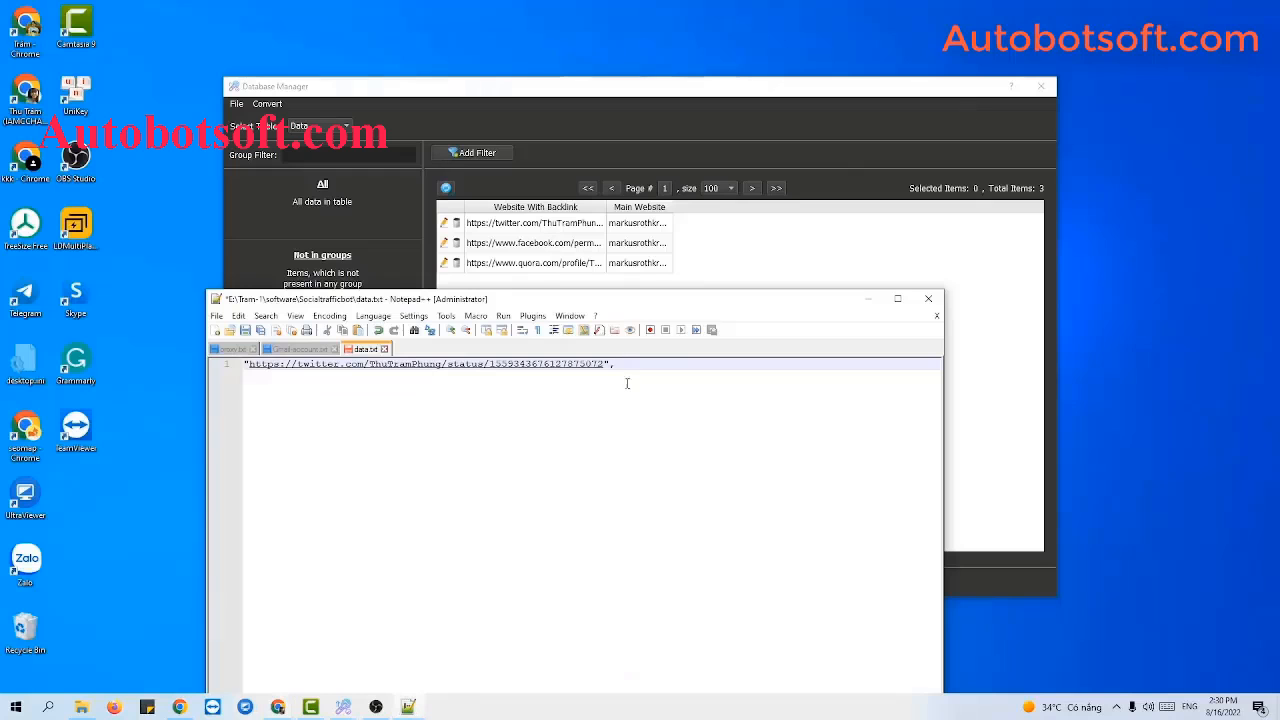
pyautogui.write('markusrothkranz.com')
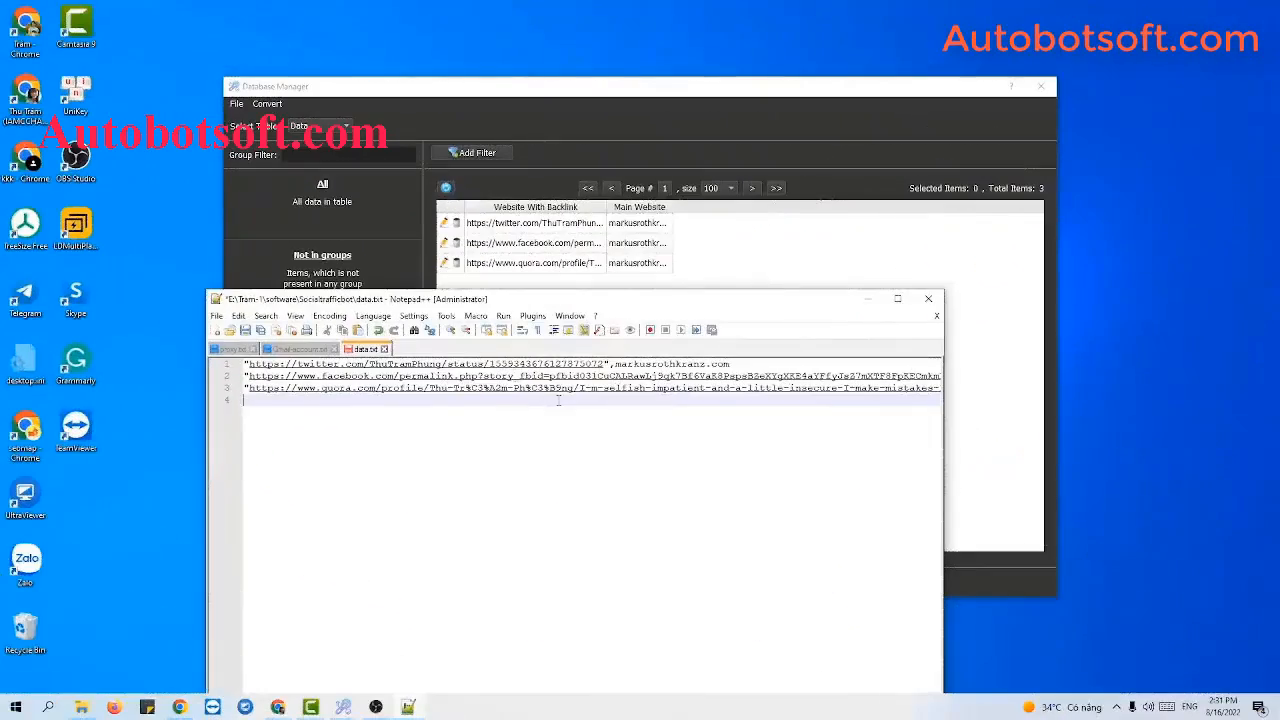
pyautogui.press('Return')
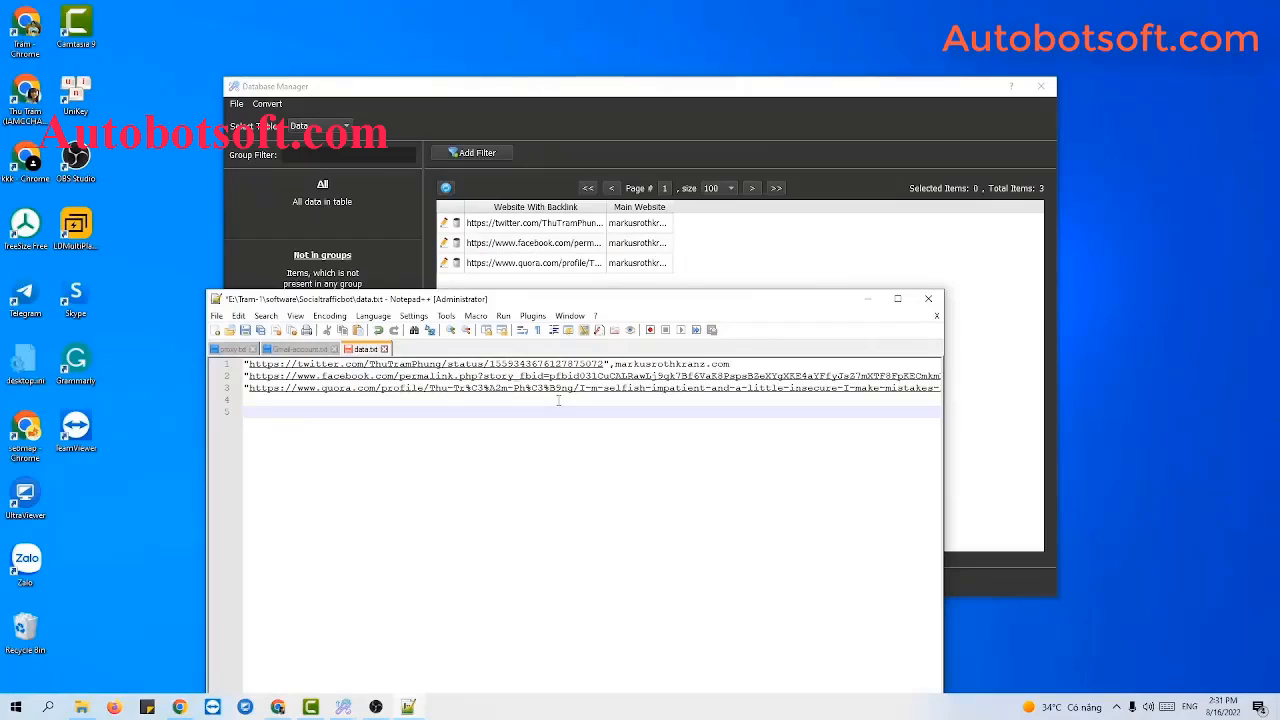
pyautogui.press('BackSpace')
pyautogui.press('BackSpace')
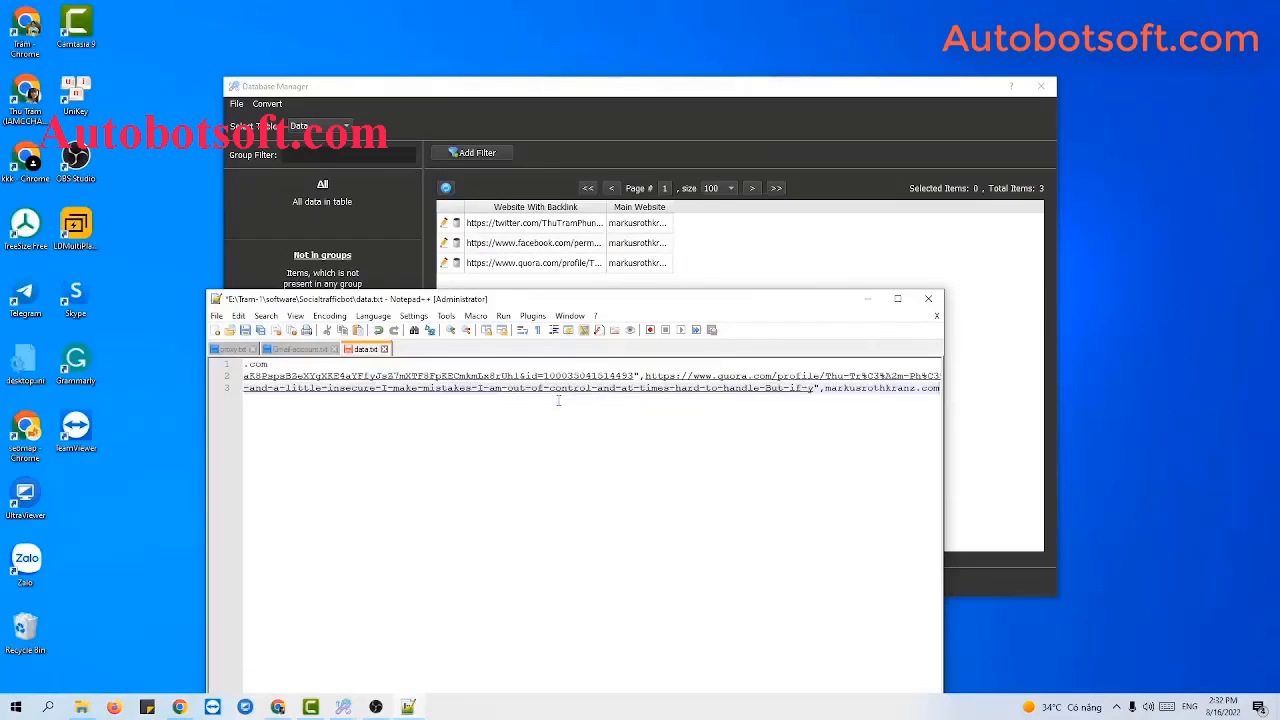
pyautogui.hotkey('ctrl', 's')
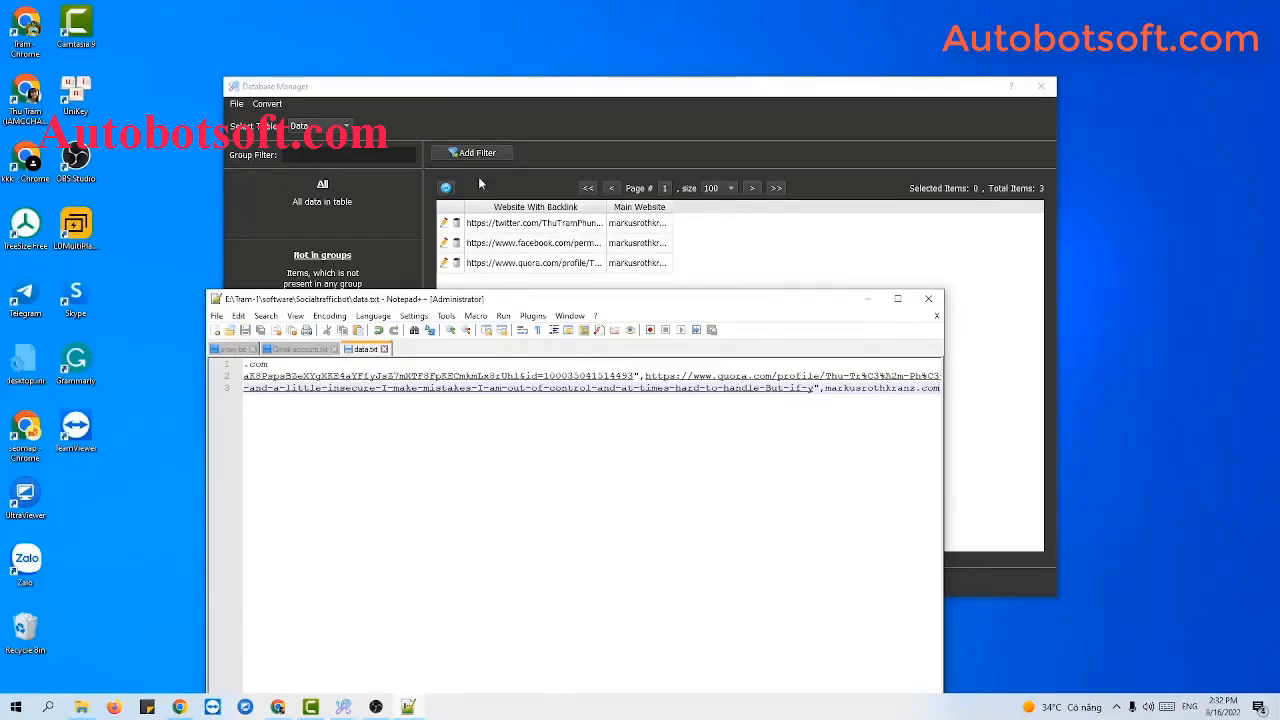
pyautogui.click(806, 234)
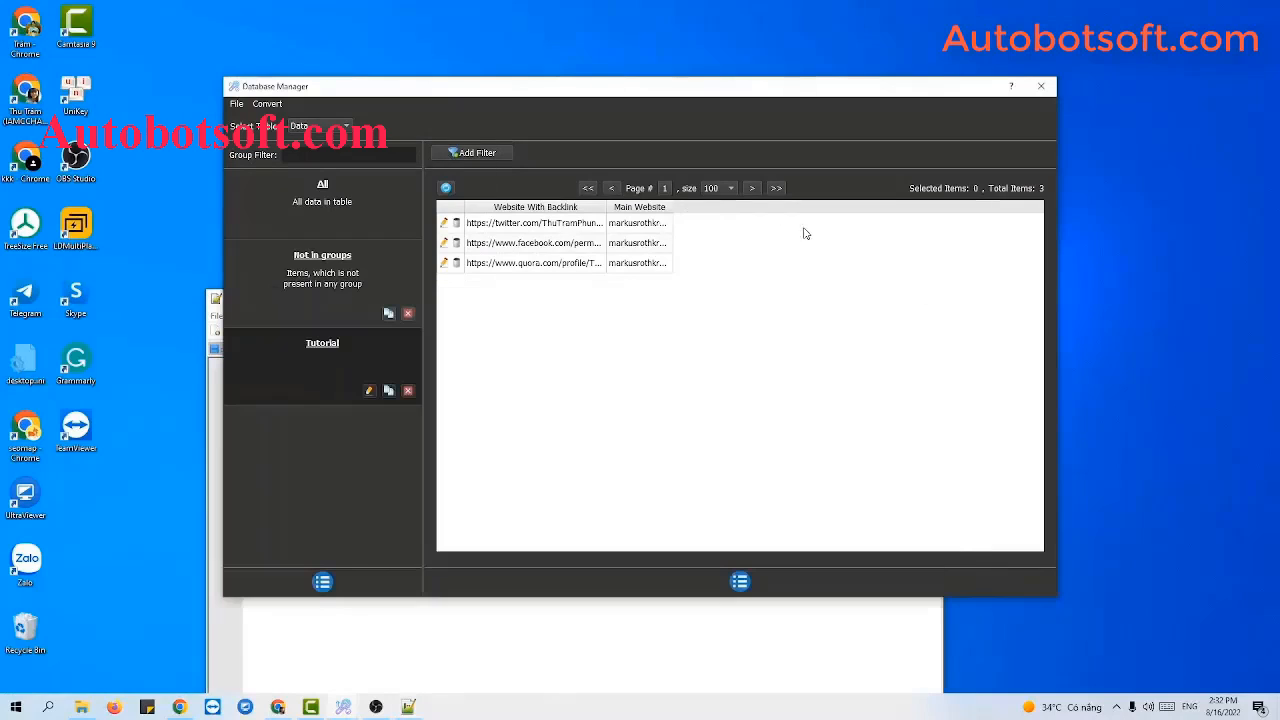
# Import DATA.txt through Convert > Import Csv into a new Csv group.
pyautogui.click(266, 104)
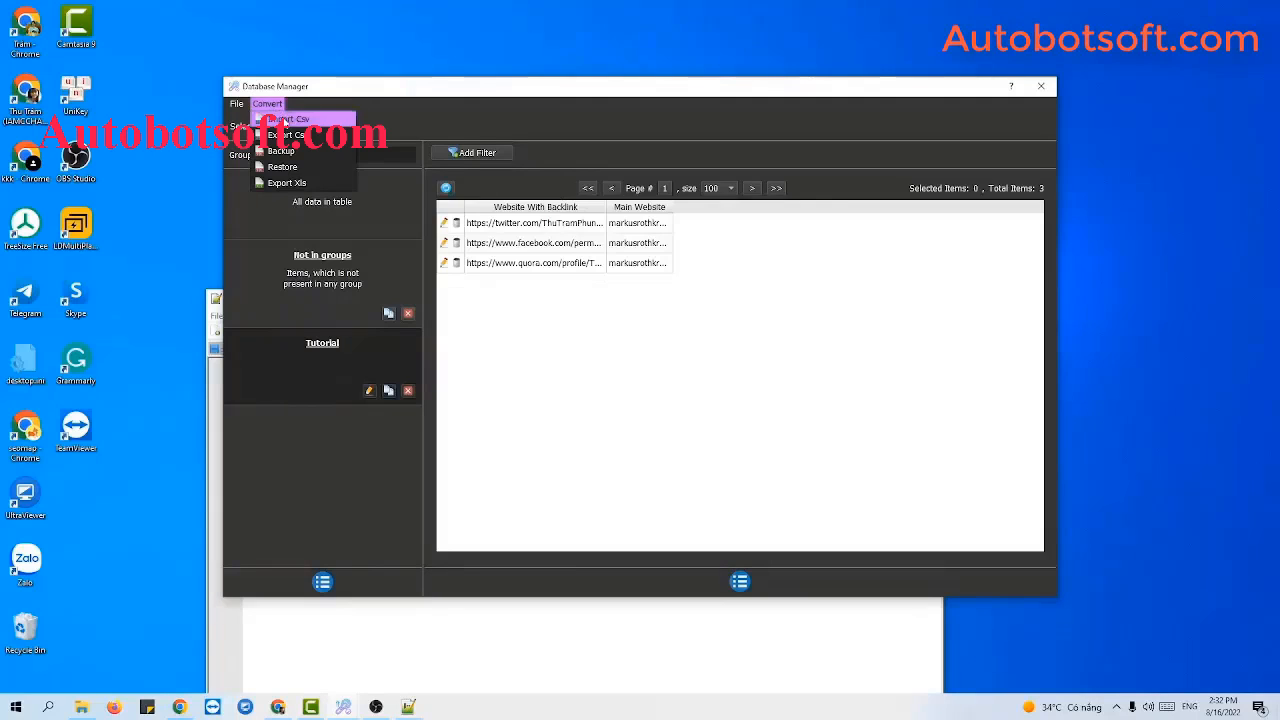
pyautogui.click(284, 119)
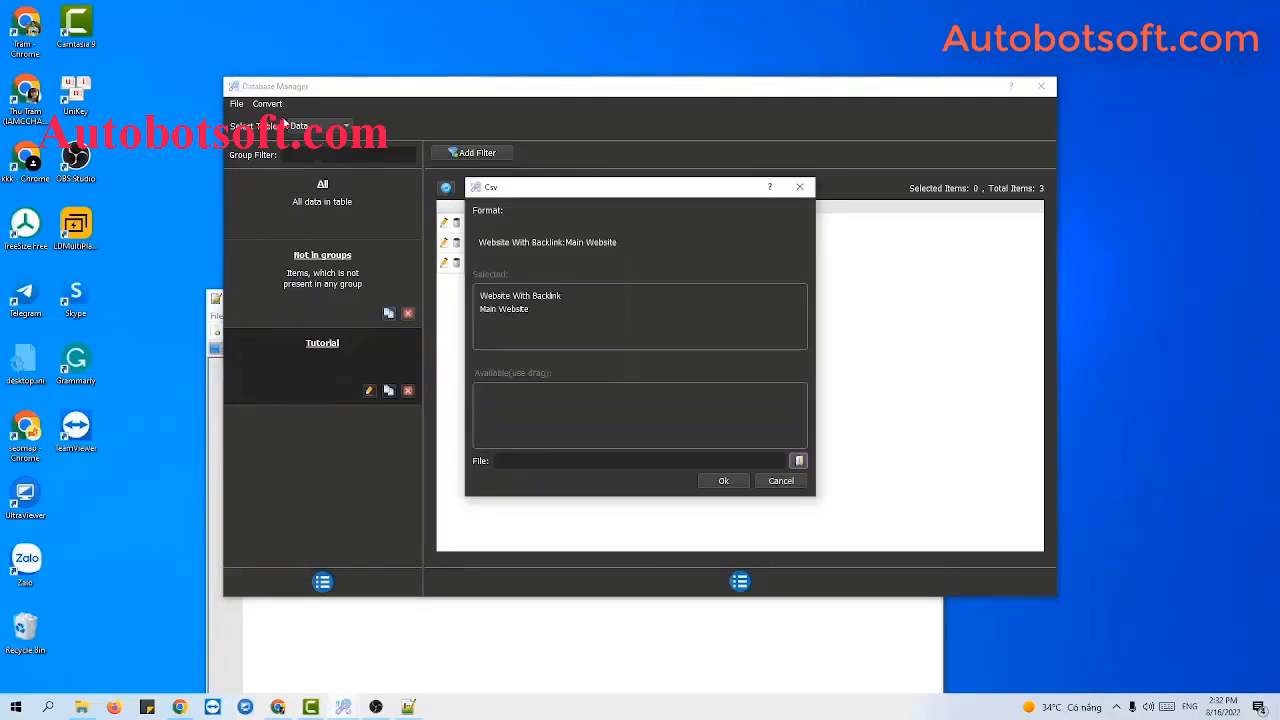
pyautogui.click(800, 461)
pyautogui.click(640, 336)
pyautogui.click(830, 468)
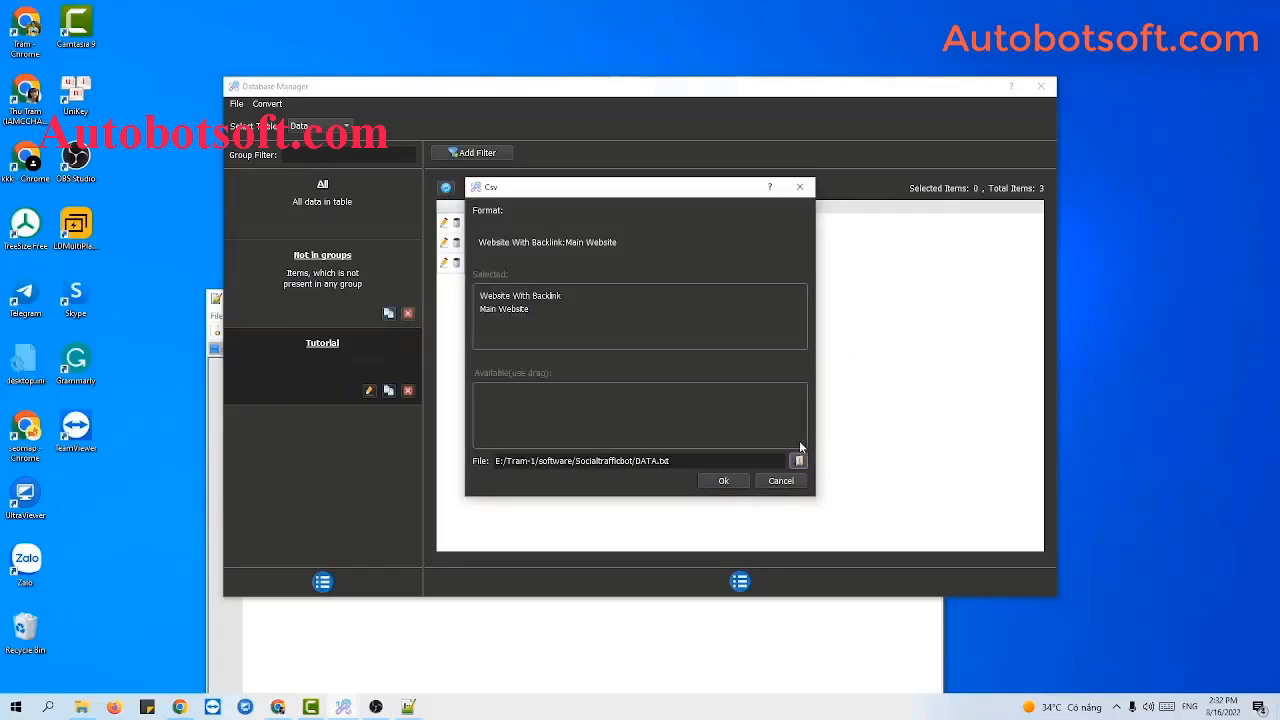
pyautogui.click(724, 481)
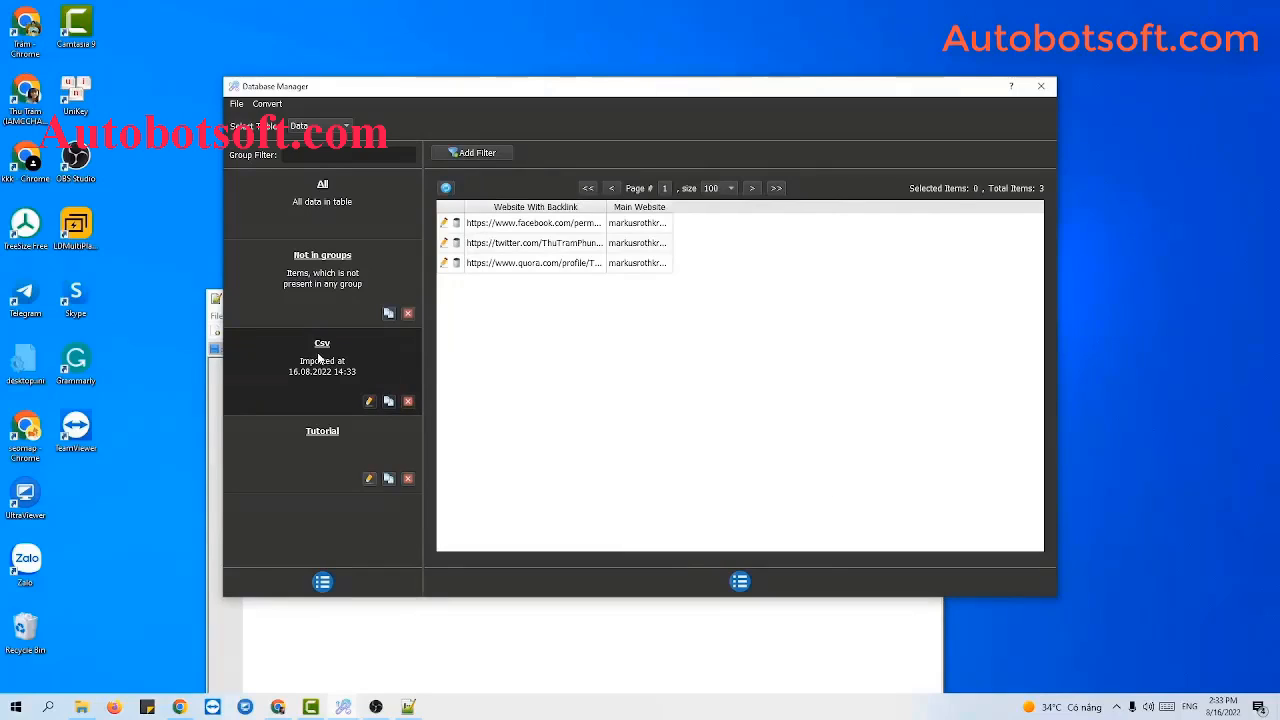
# Rename the imported Csv group to 'Tutorial 2'.
pyautogui.click(370, 401)
pyautogui.doubleClick(596, 284)
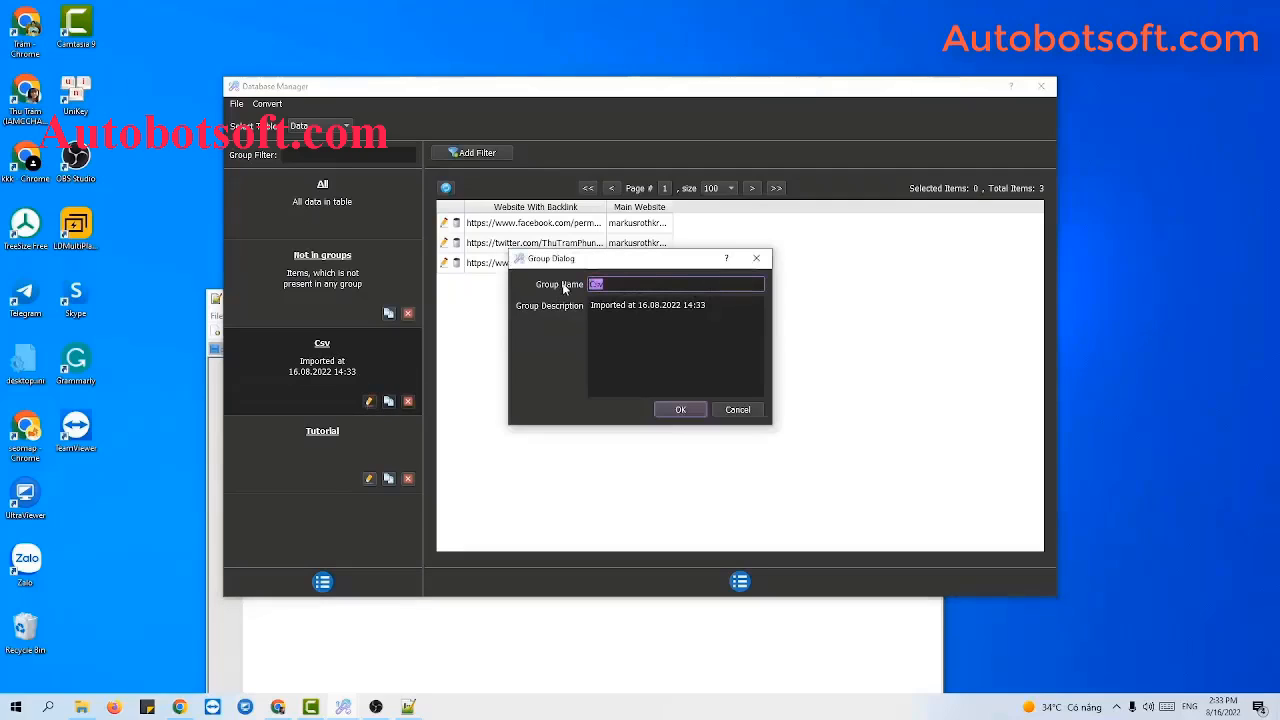
pyautogui.press('BackSpace')
pyautogui.write('Tutorial 2')
pyautogui.click(680, 410)
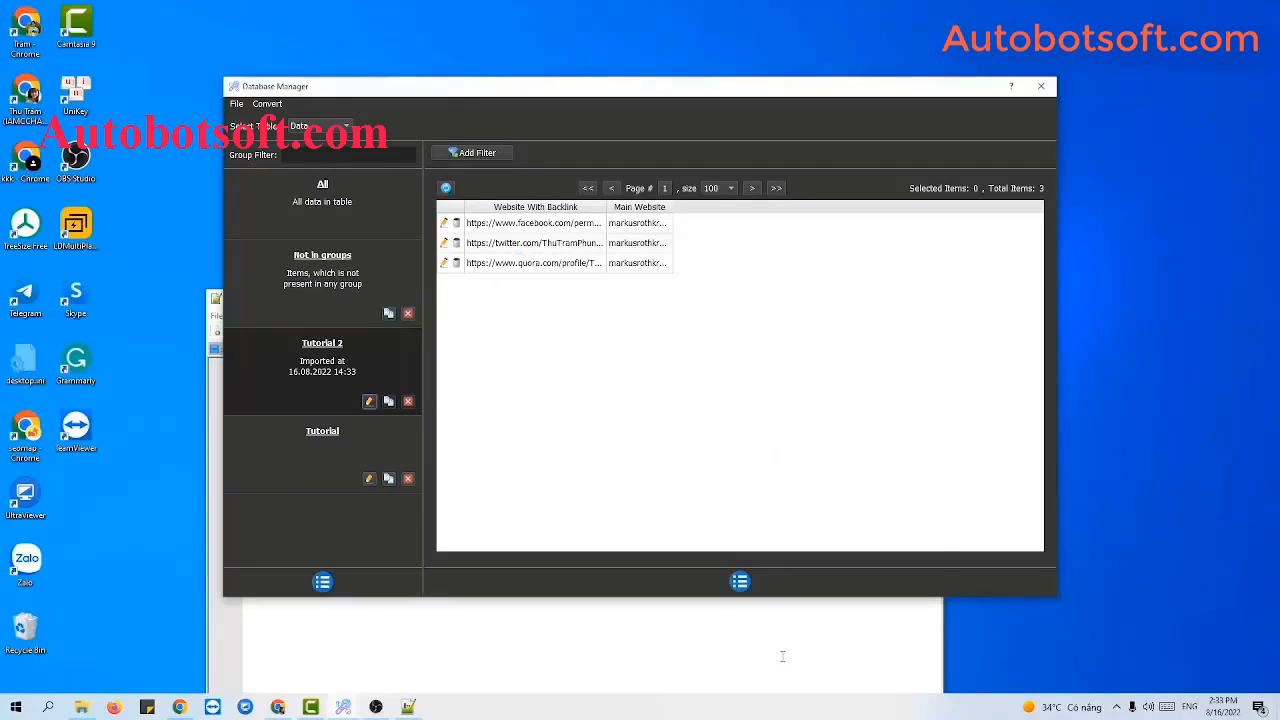
# Minimize Notepad++ and close the Database Manager.
pyautogui.click(783, 656)
pyautogui.click(866, 294)
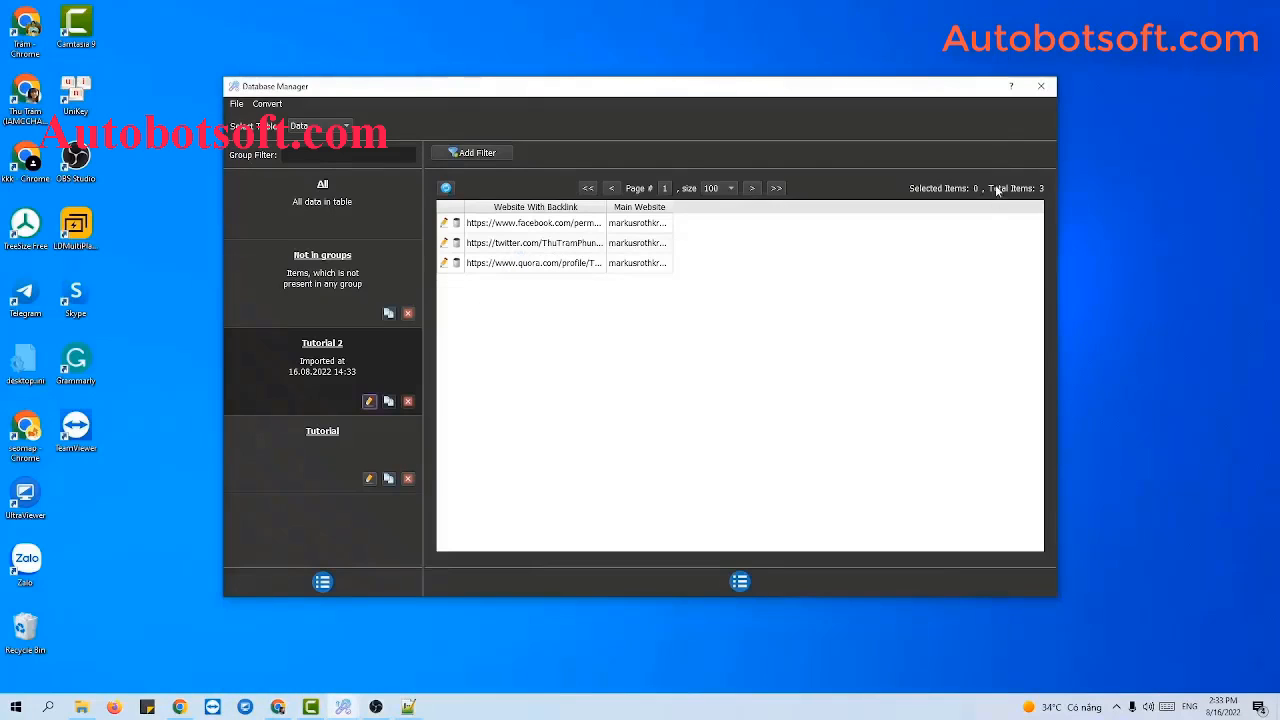
pyautogui.click(1040, 90)
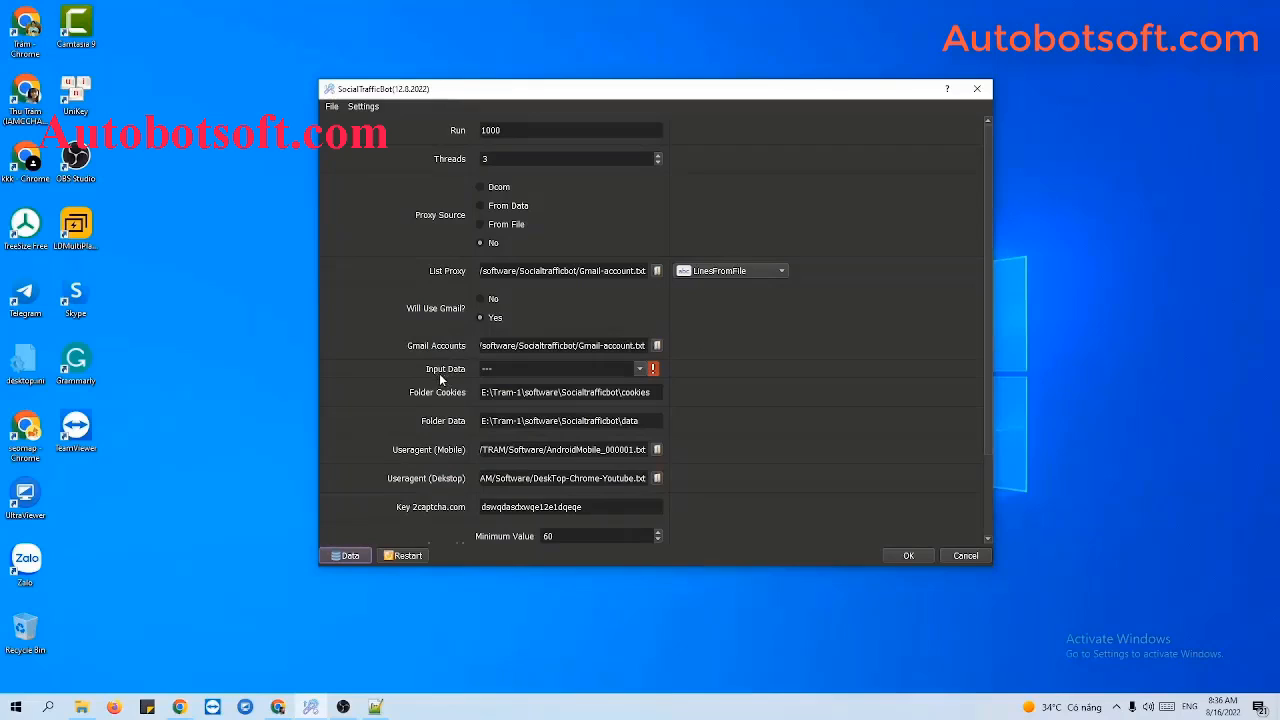
# Check the Tutorial group in the Input Data dropdown.
pyautogui.click(641, 369)
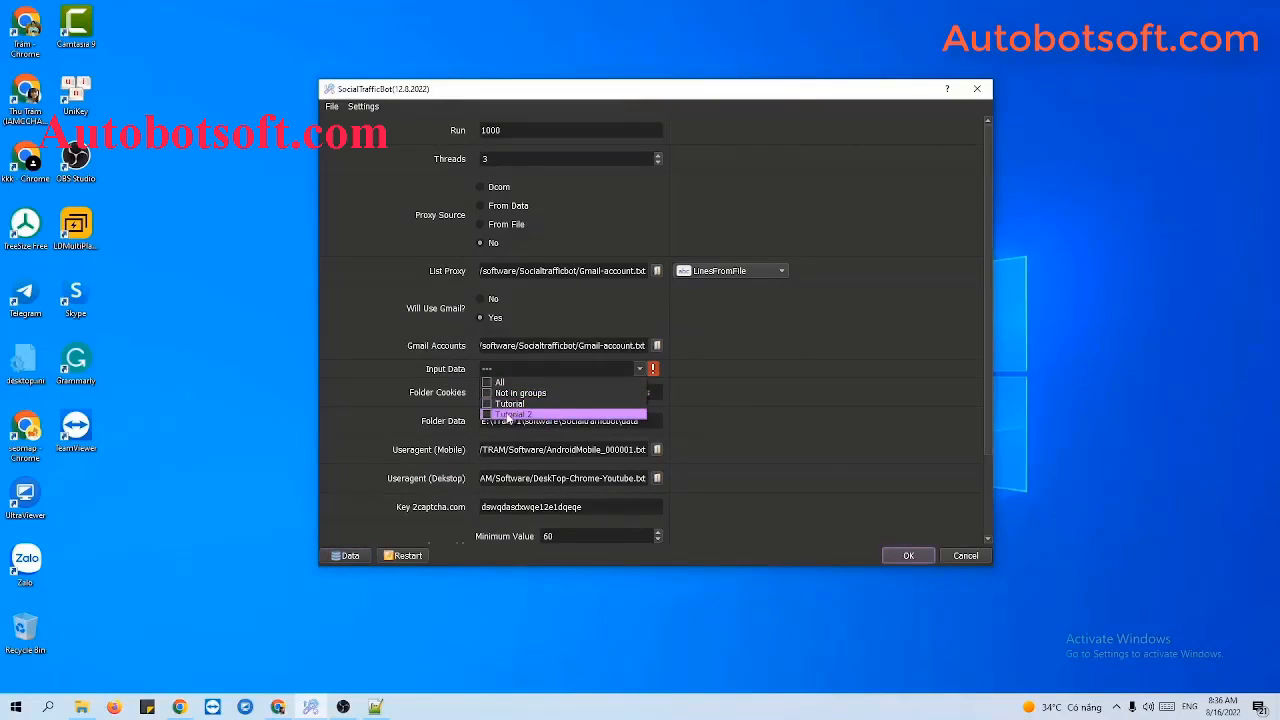
pyautogui.click(487, 405)
pyautogui.click(706, 393)
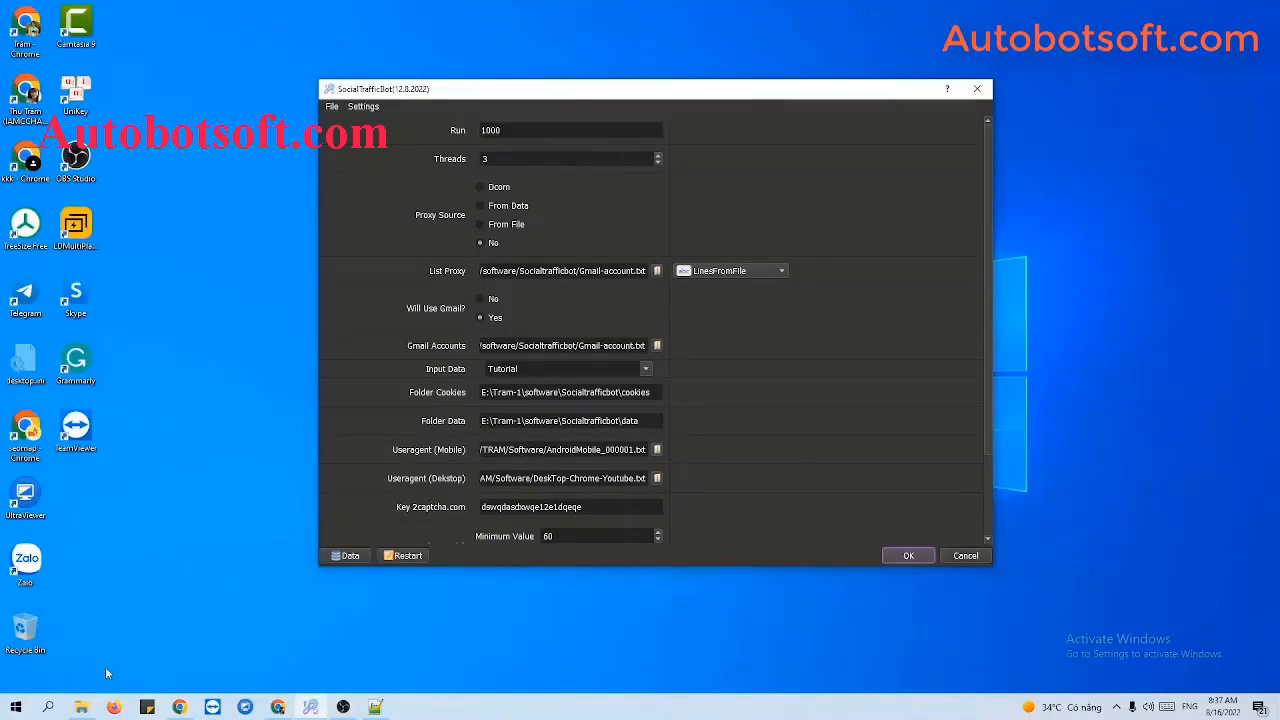
pyautogui.click(81, 707)
# Create two new folders named cookies and data in the Socialtrafficbot folder.
pyautogui.rightClick(185, 444)
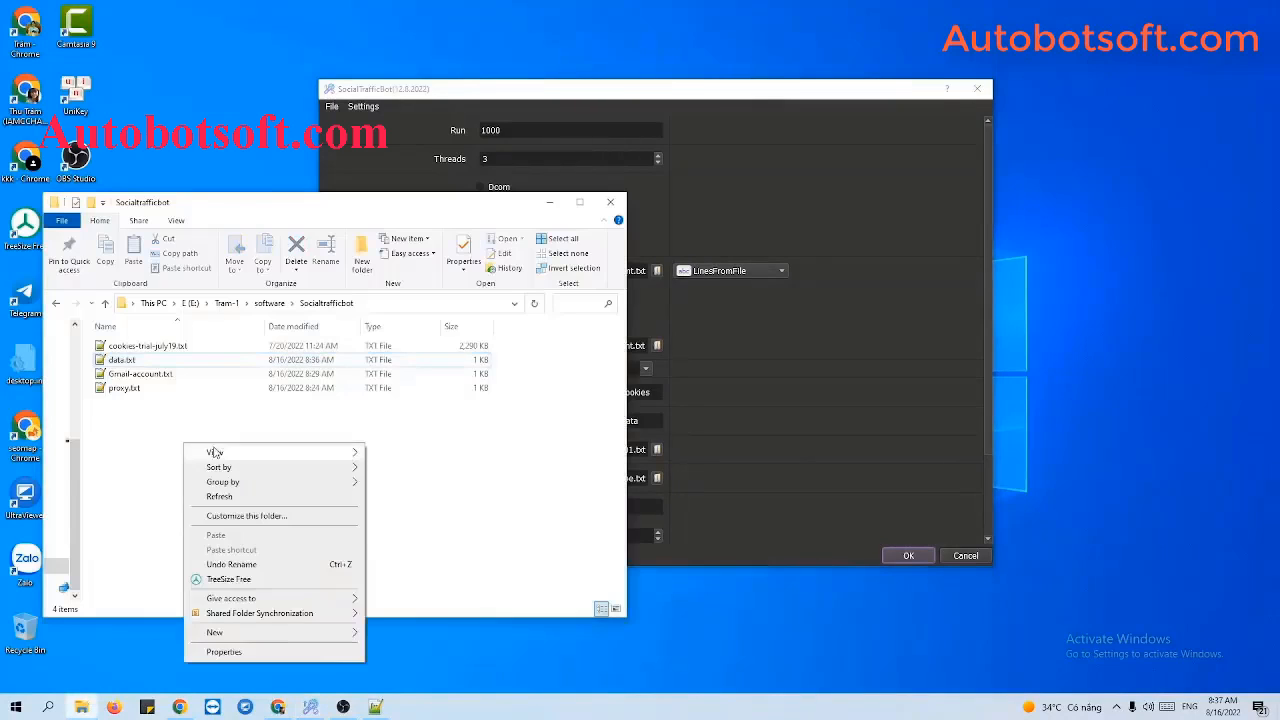
pyautogui.moveTo(303, 630)
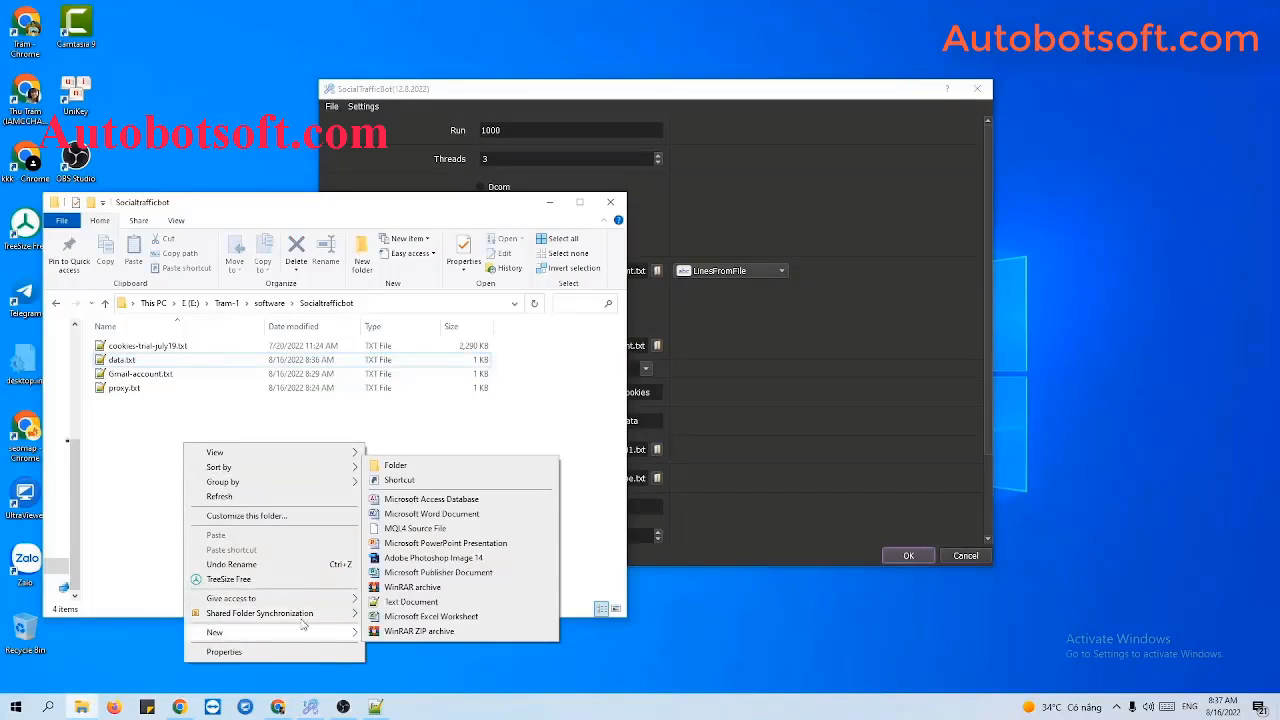
pyautogui.click(396, 466)
pyautogui.write('cookies')
pyautogui.press('Return')
pyautogui.rightClick(220, 428)
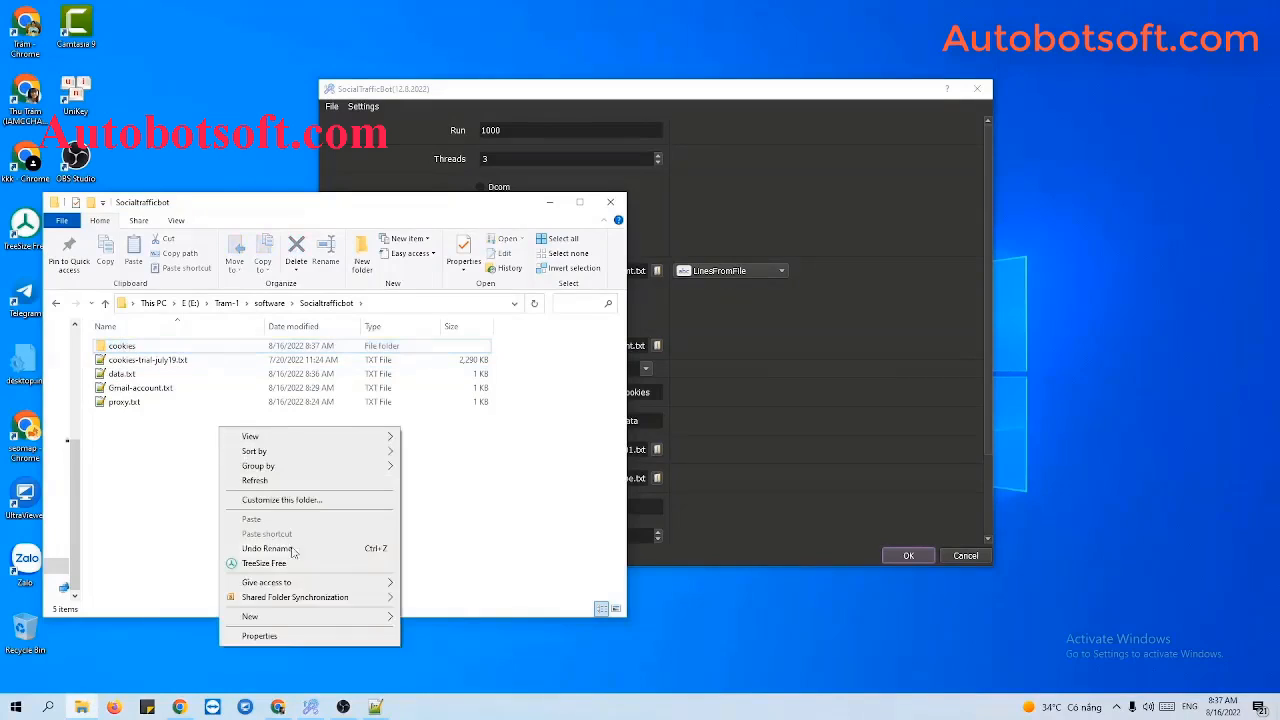
pyautogui.moveTo(288, 620)
pyautogui.click(450, 445)
pyautogui.write('data')
pyautogui.press('Return')
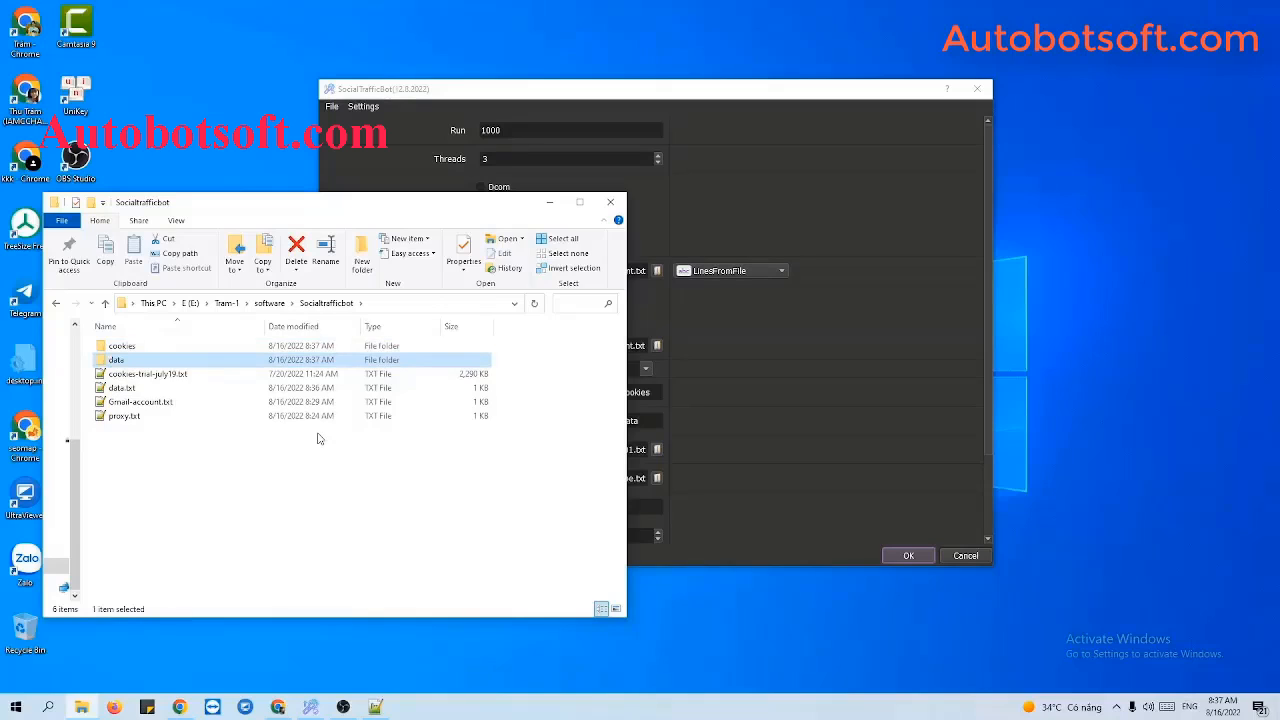
# Open the cookies folder and copy its full path from the address bar.
pyautogui.doubleClick(145, 350)
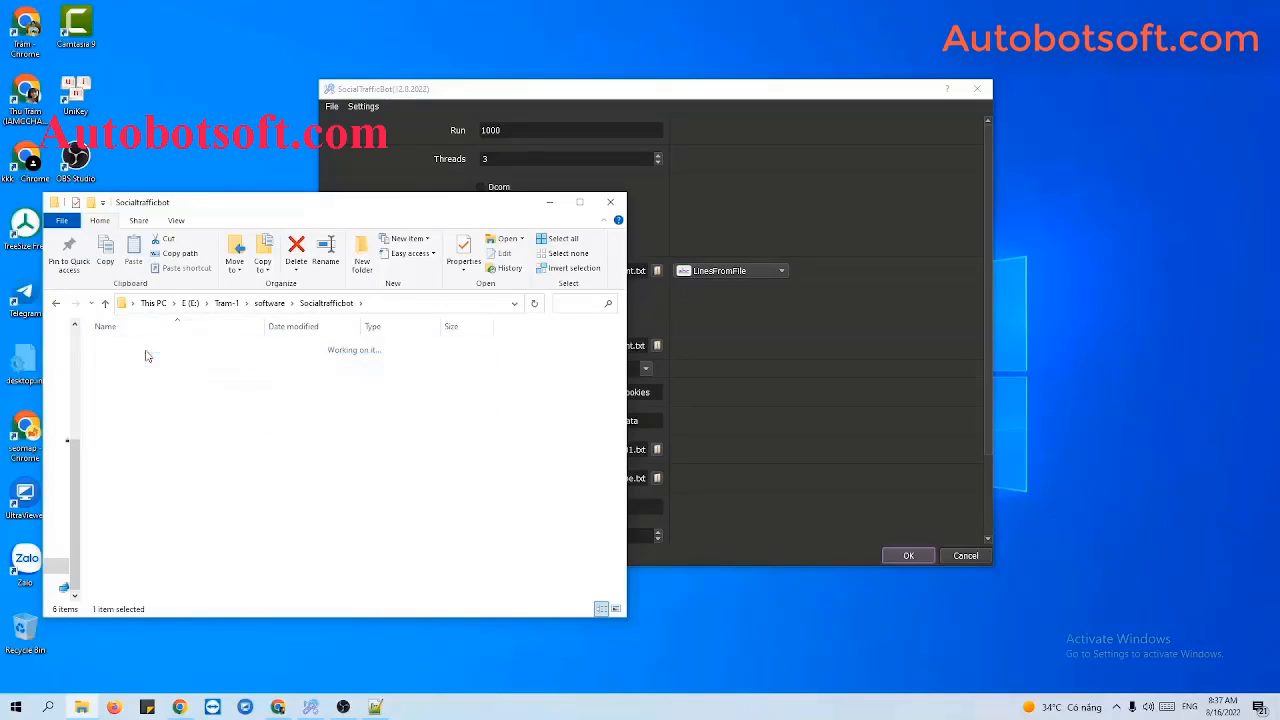
pyautogui.click(404, 306)
pyautogui.hotkey('ctrl', 'c')
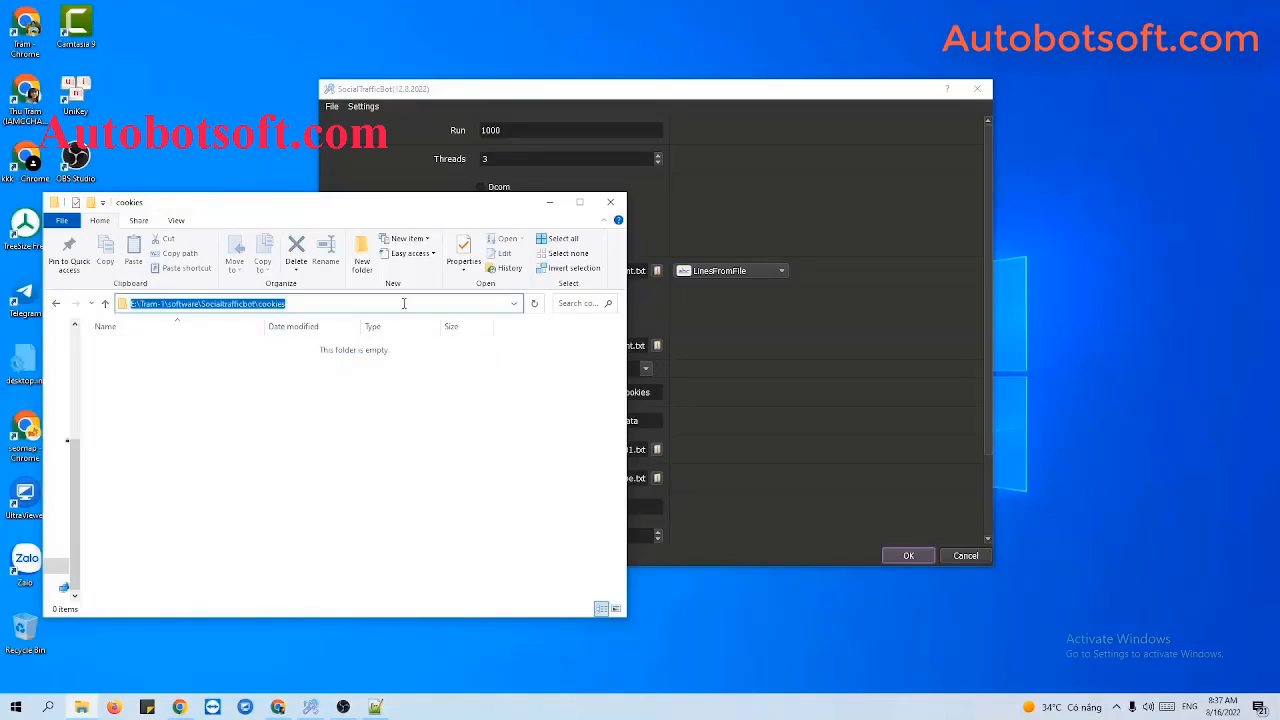
pyautogui.click(803, 377)
# Paste the cookies and data folder paths into Folder Cookies and Folder Data.
pyautogui.tripleClick(536, 392)
pyautogui.hotkey('ctrl', 'v')
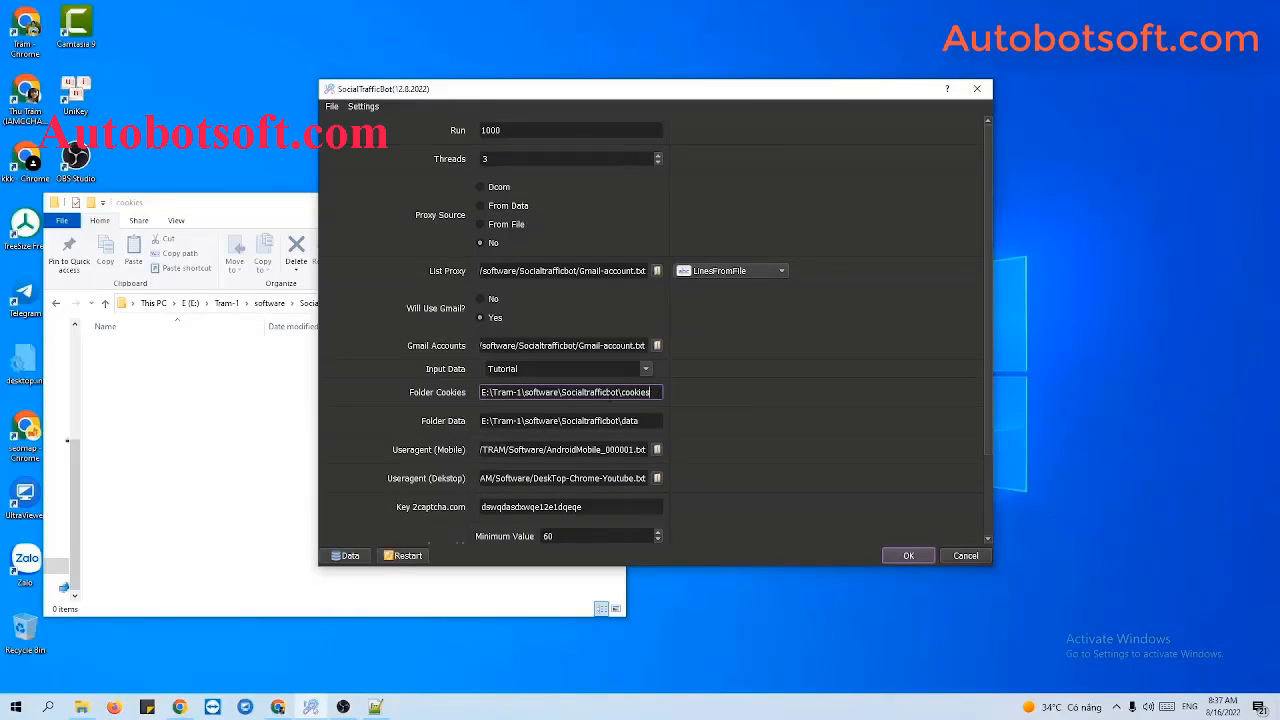
pyautogui.click(250, 415)
pyautogui.click(56, 303)
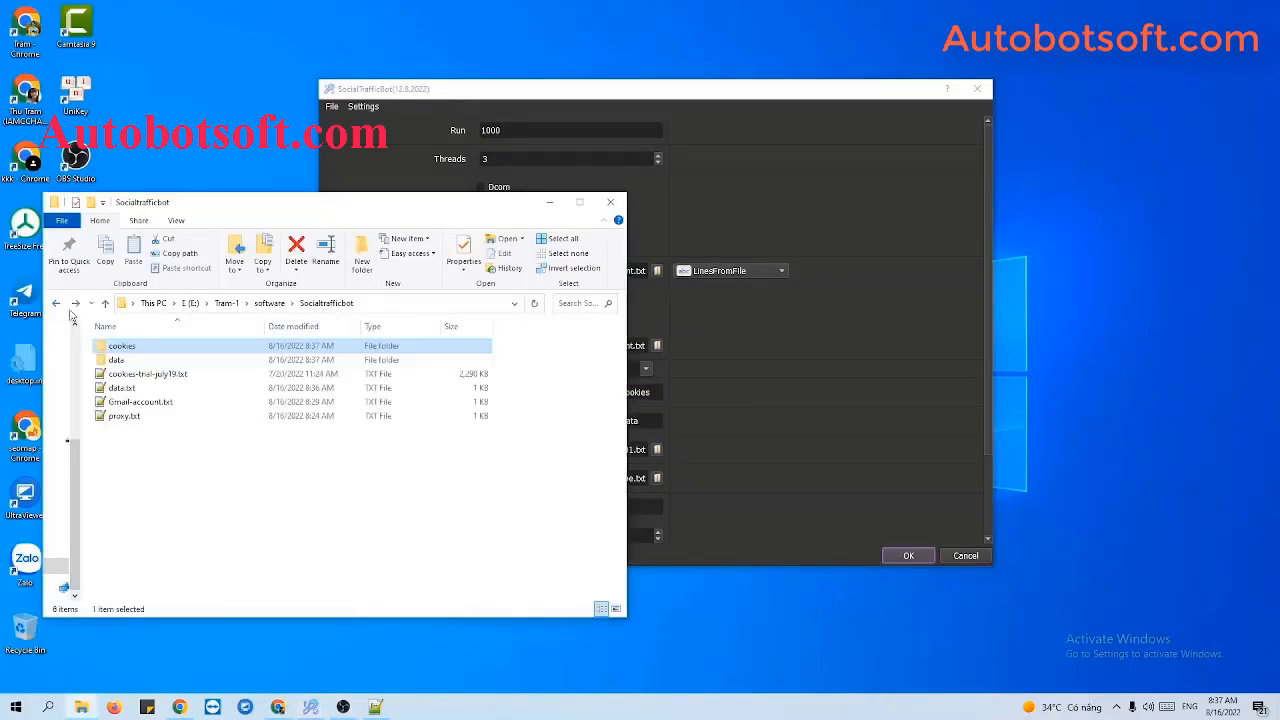
pyautogui.doubleClick(140, 361)
pyautogui.click(459, 302)
pyautogui.hotkey('ctrl', 'c')
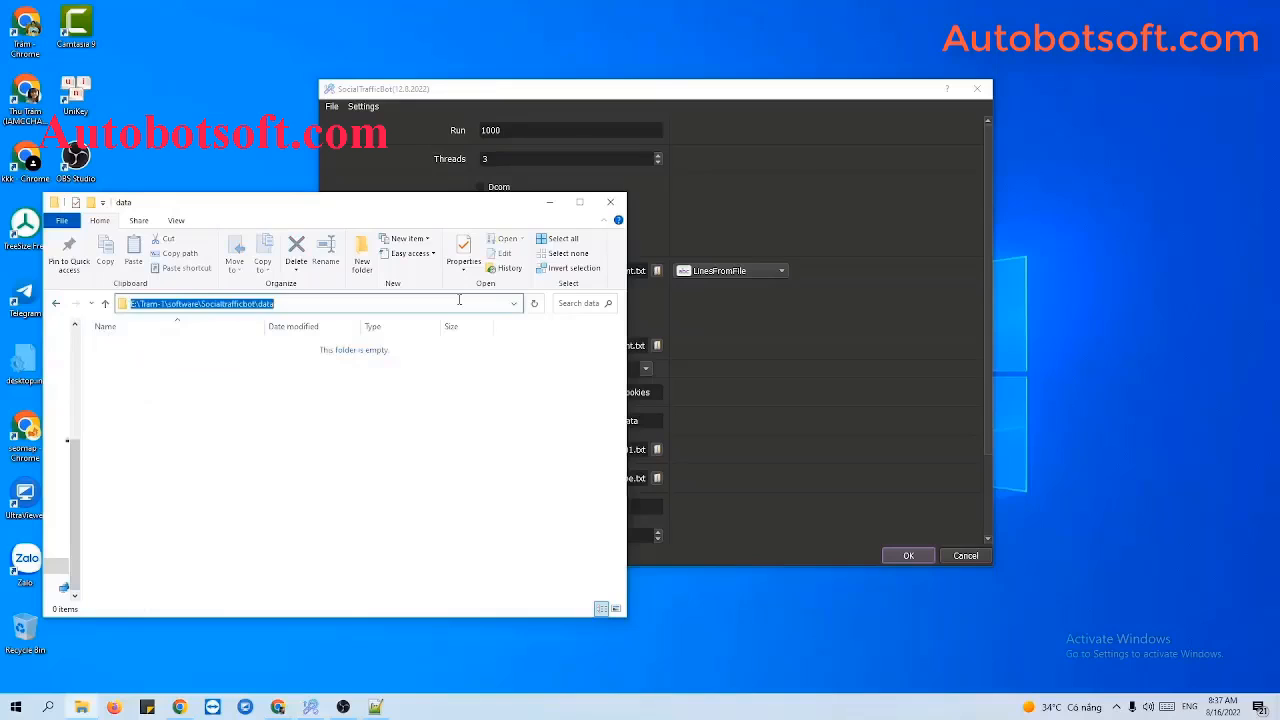
pyautogui.click(833, 372)
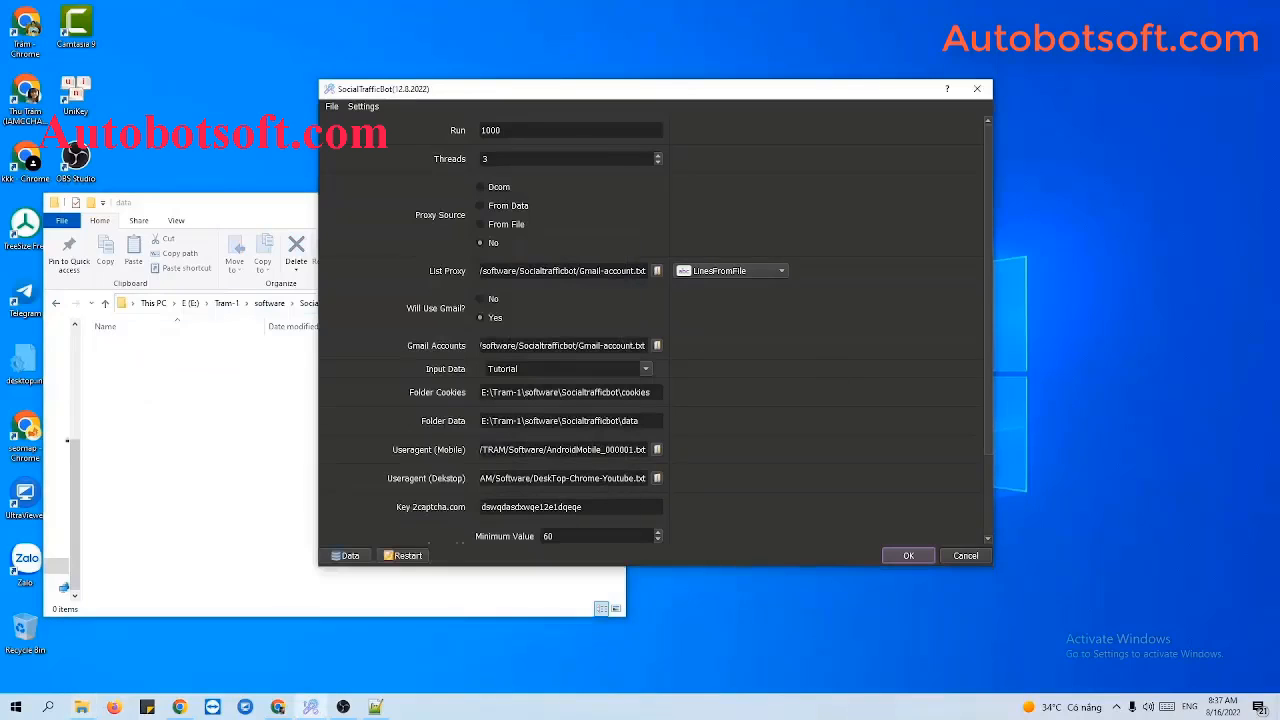
pyautogui.tripleClick(590, 421)
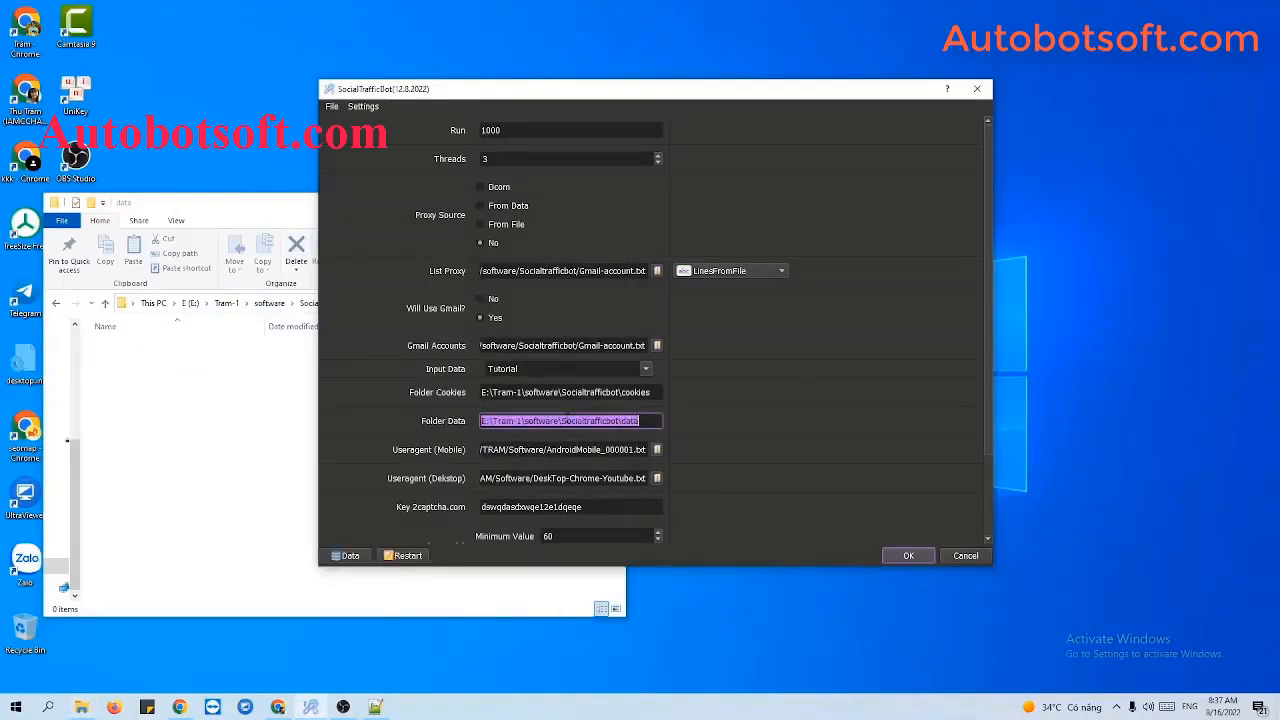
pyautogui.hotkey('ctrl', 'v')
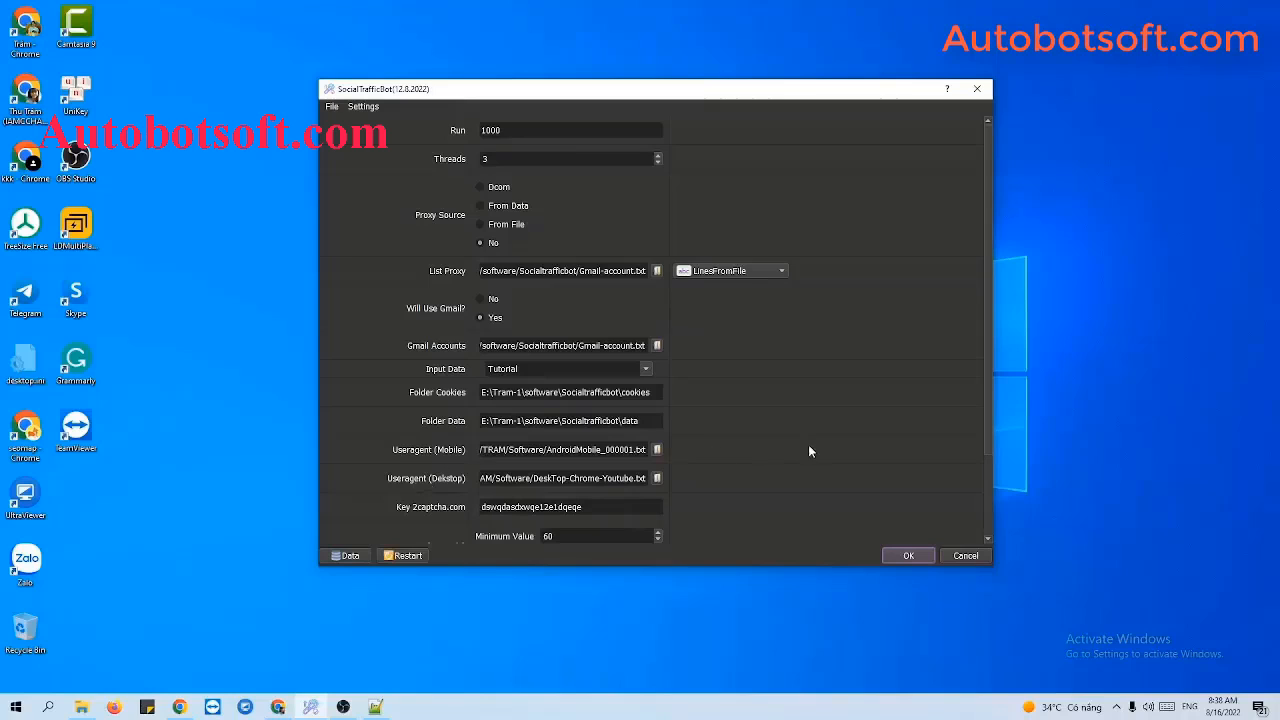
# Look over the files in the Socialtrafficbot folder, then return to the SocialTrafficBot settings.
pyautogui.scroll(-1, 808, 452)
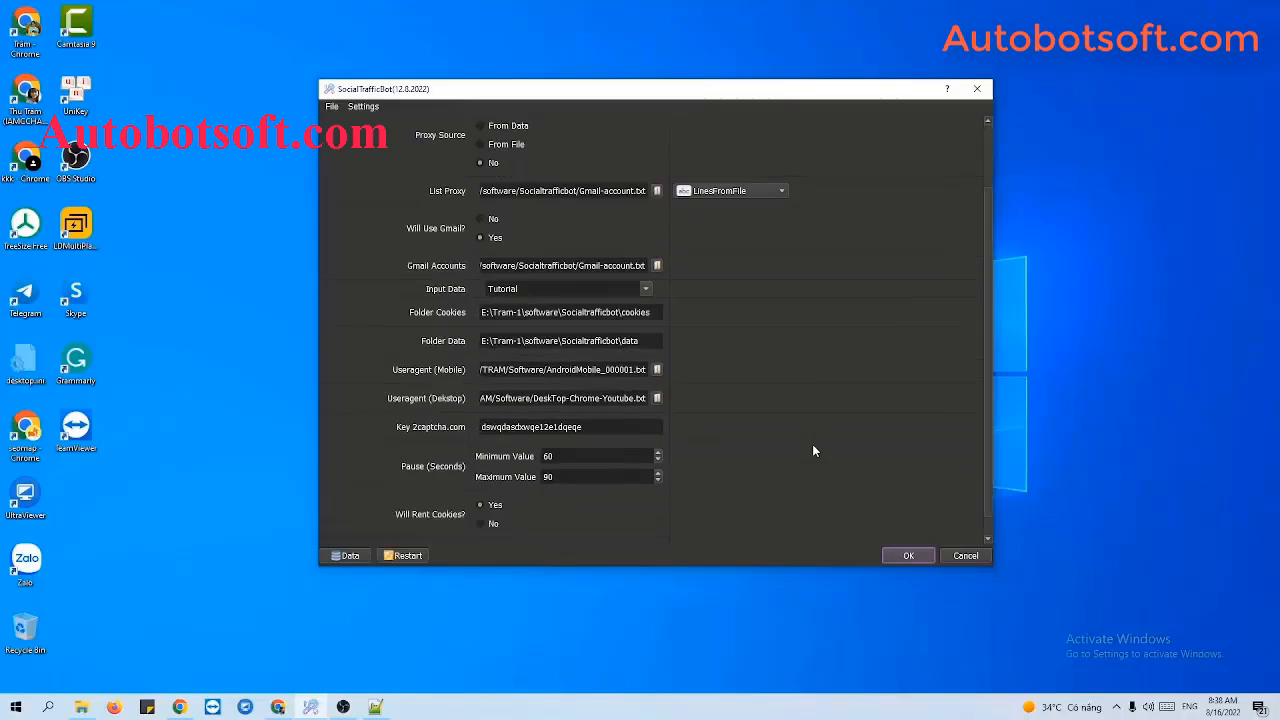
pyautogui.click(82, 707)
pyautogui.click(180, 488)
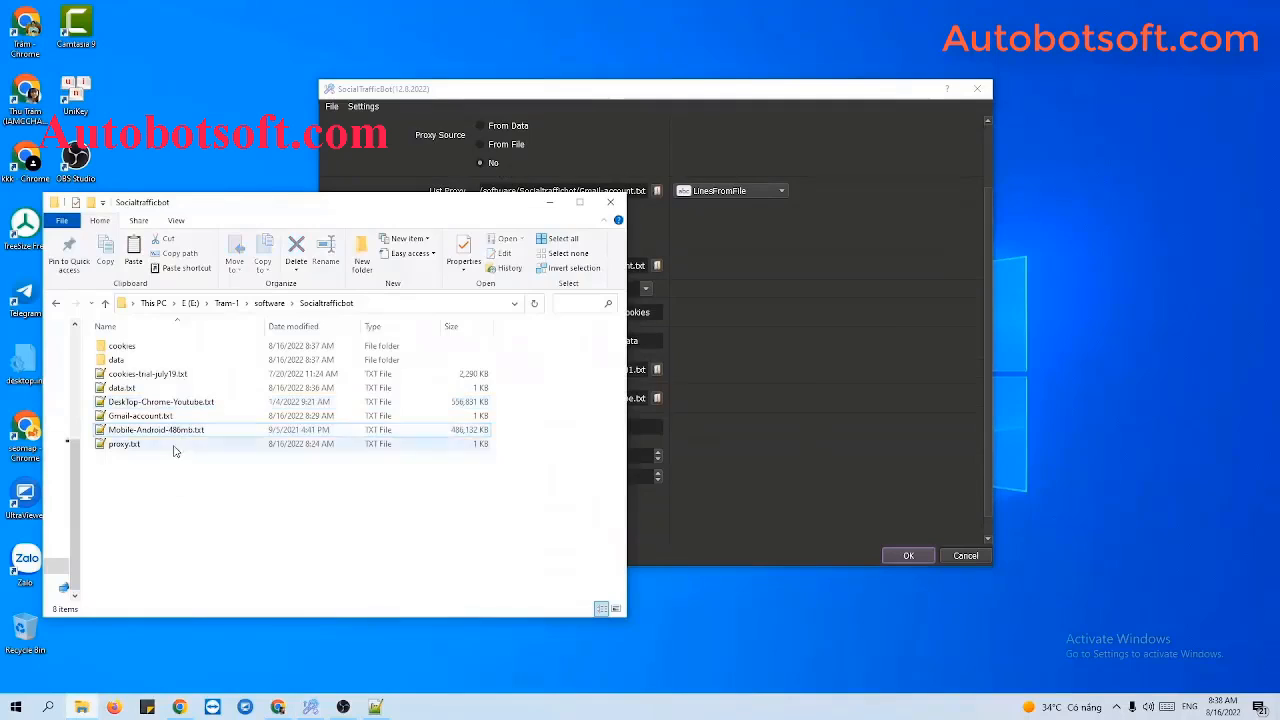
pyautogui.click(771, 484)
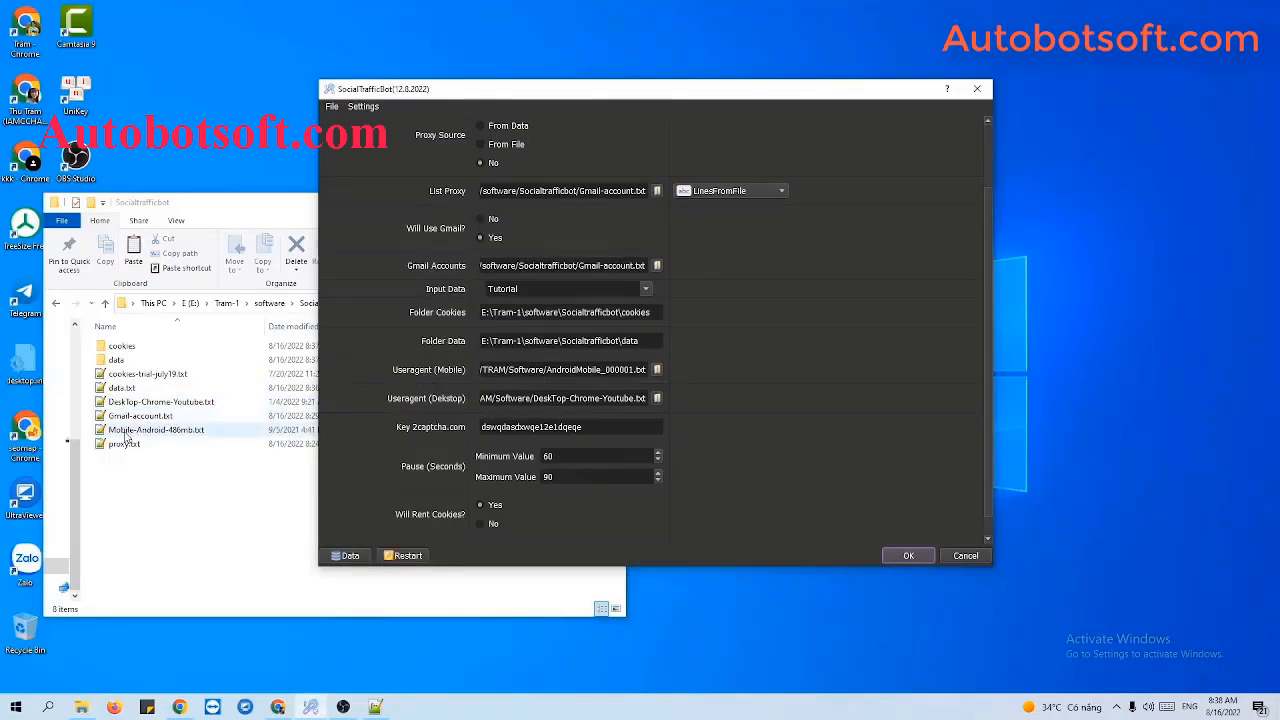
# Load Mobile-Android-486mb.txt as the mobile user-agent file and DeskTop-Chrome-Youtube.txt as the desktop one.
pyautogui.click(657, 369)
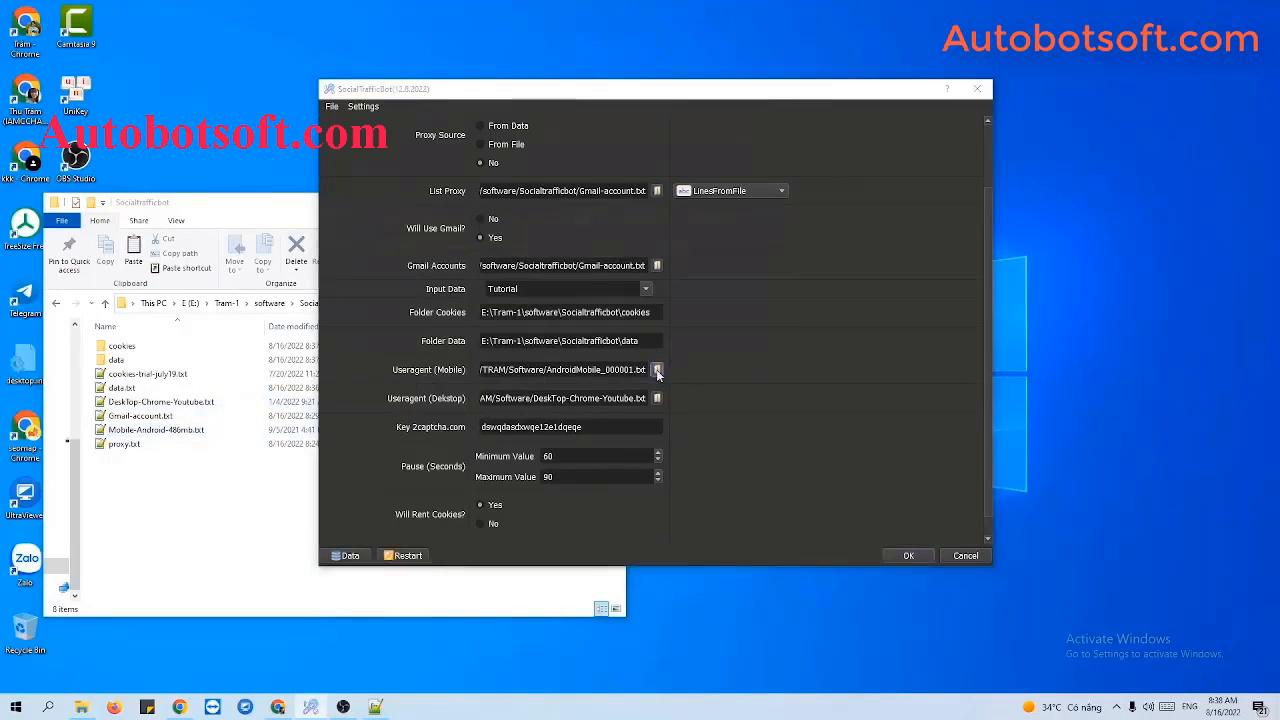
pyautogui.click(553, 283)
pyautogui.click(679, 370)
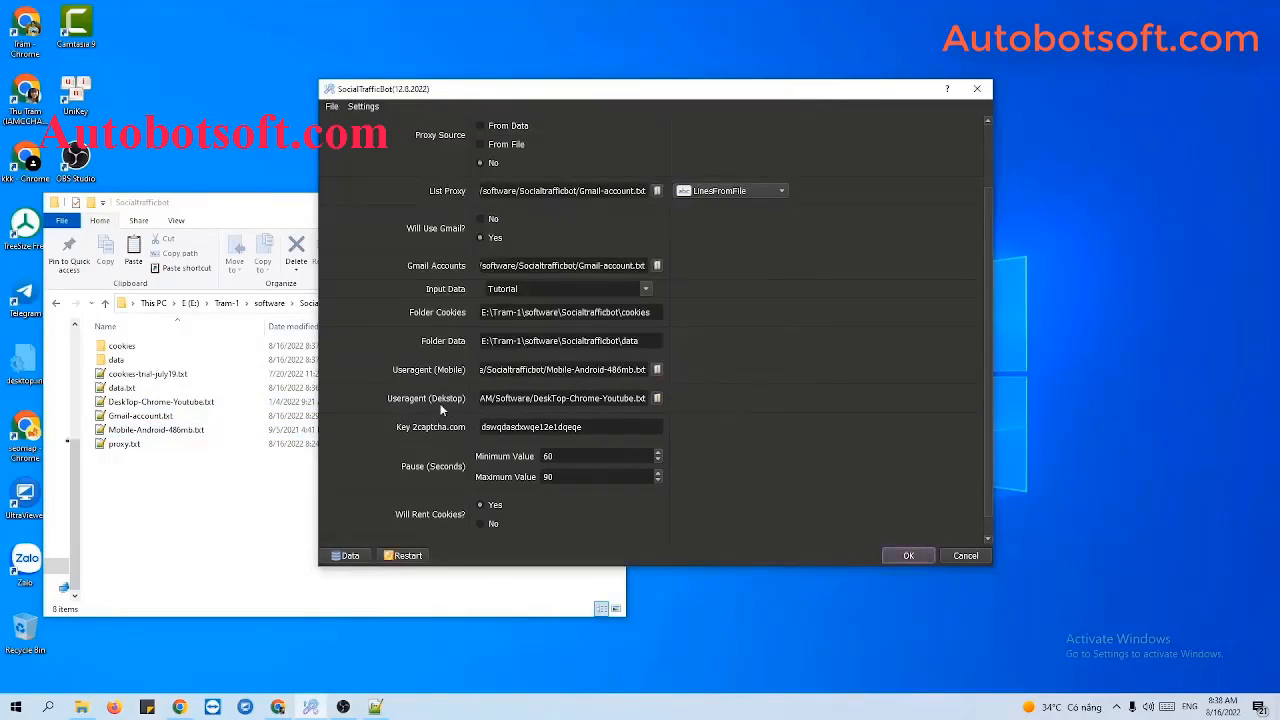
pyautogui.click(657, 398)
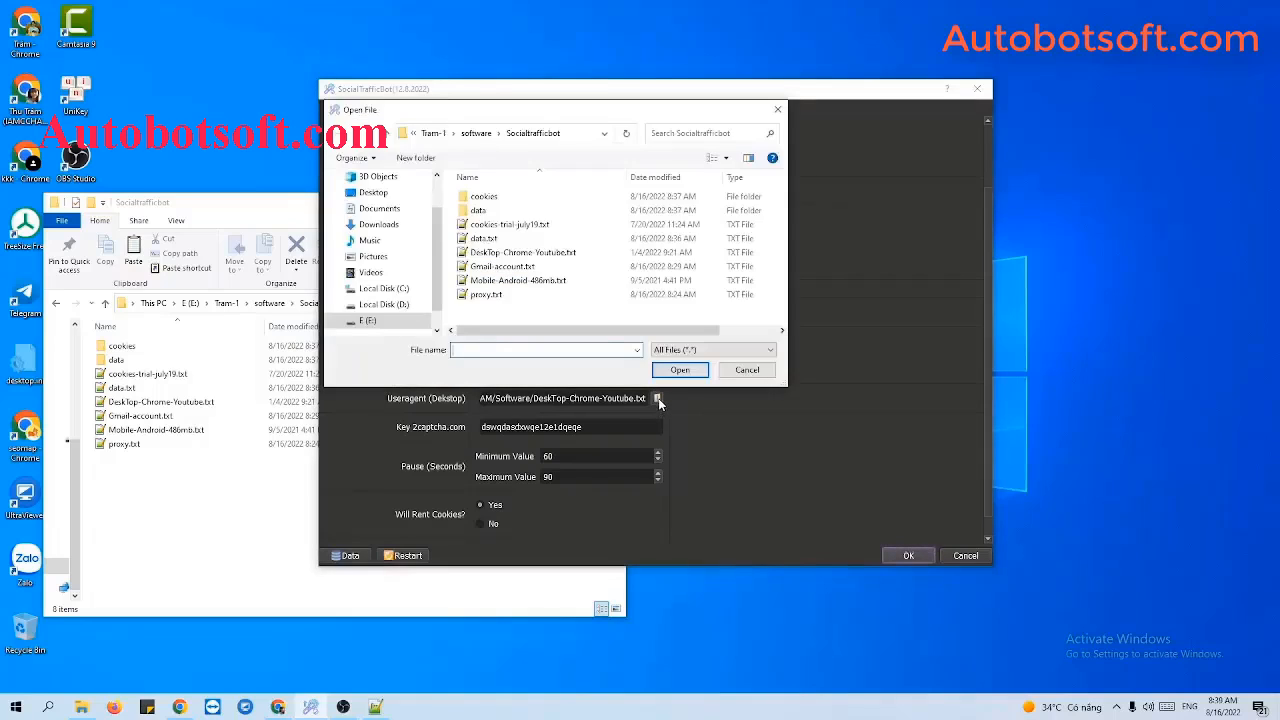
pyautogui.click(497, 253)
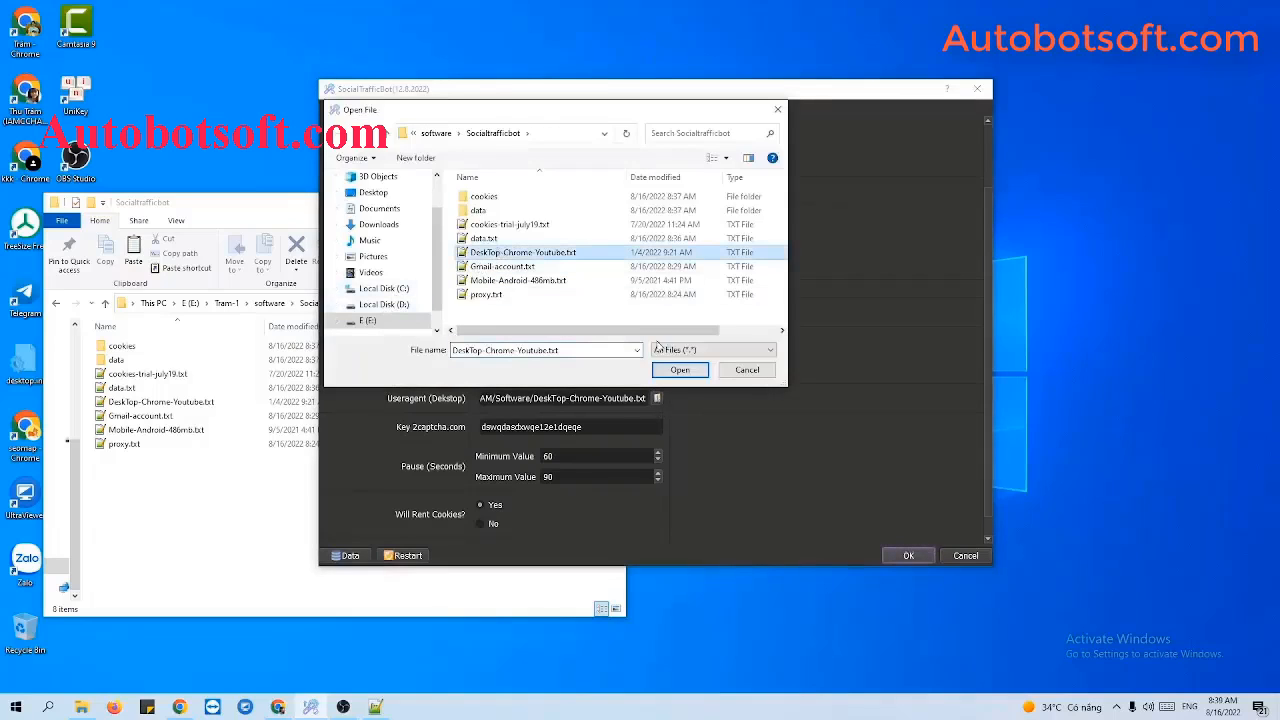
pyautogui.click(672, 371)
# Put the folder window away, verify the 60–90 second pause values, and bring up Chrome.
pyautogui.click(271, 209)
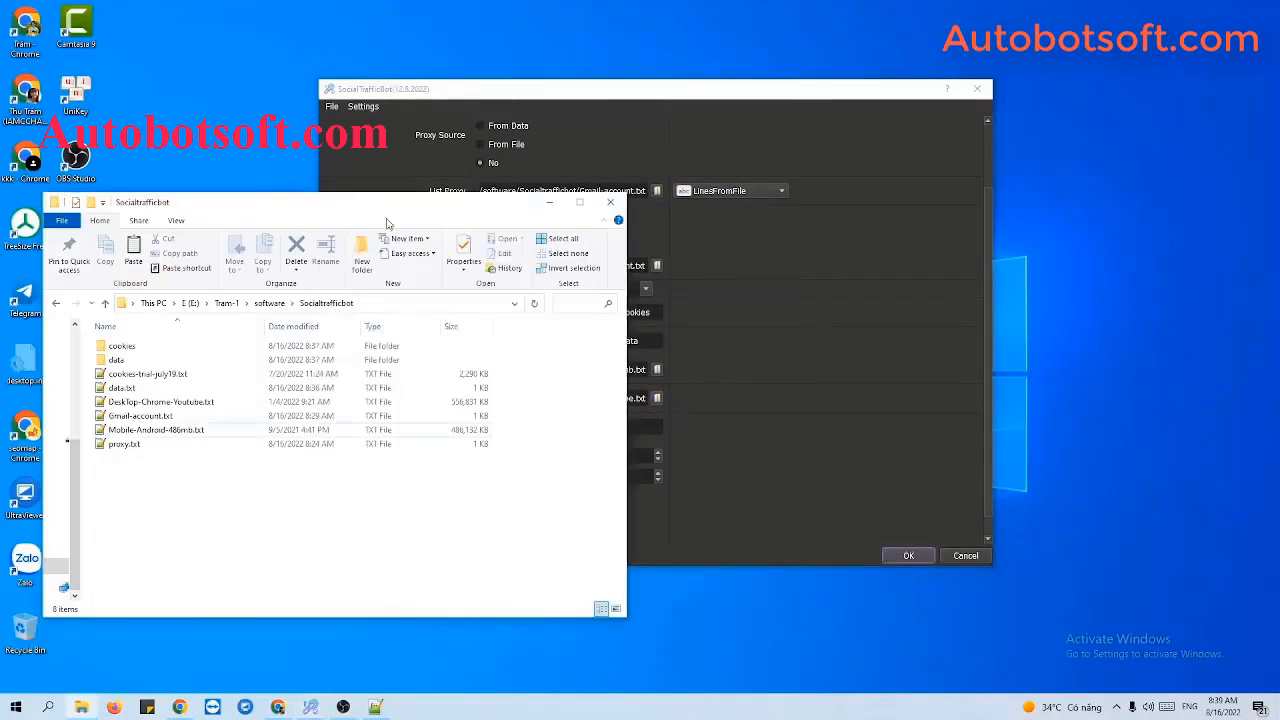
pyautogui.click(547, 203)
pyautogui.scroll(-1, 840, 367)
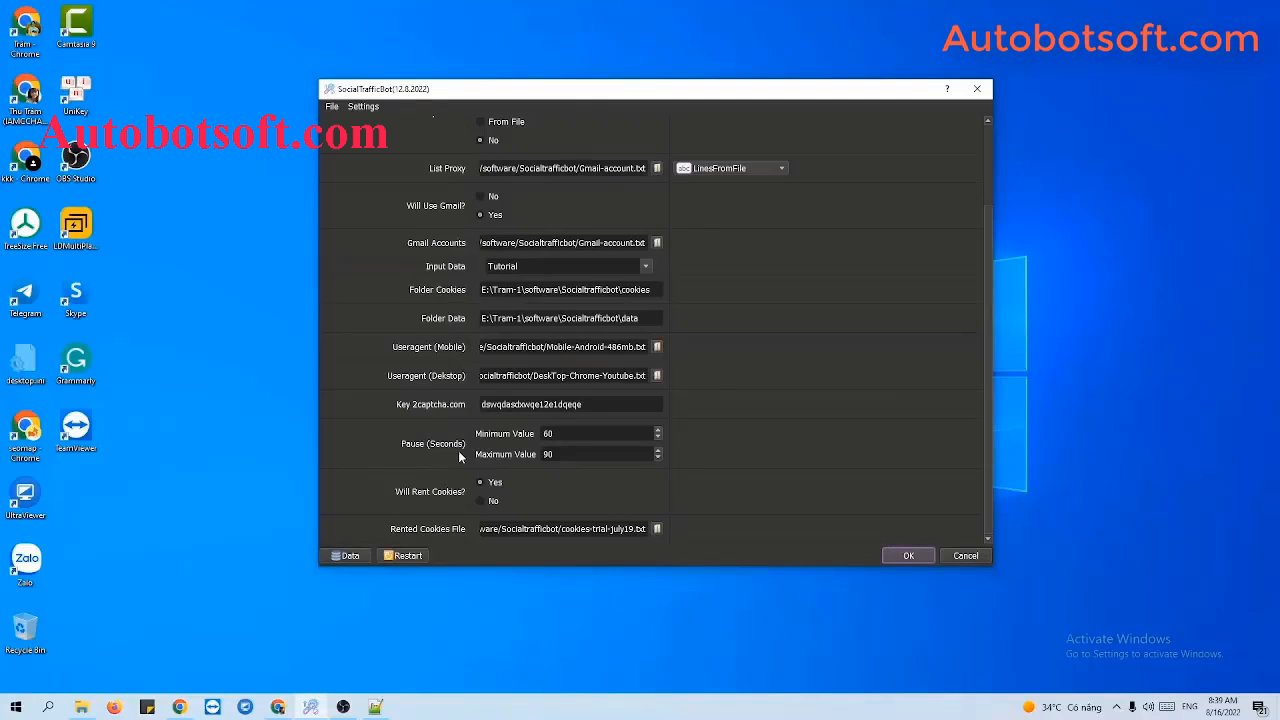
pyautogui.click(590, 433)
pyautogui.click(584, 454)
pyautogui.click(279, 707)
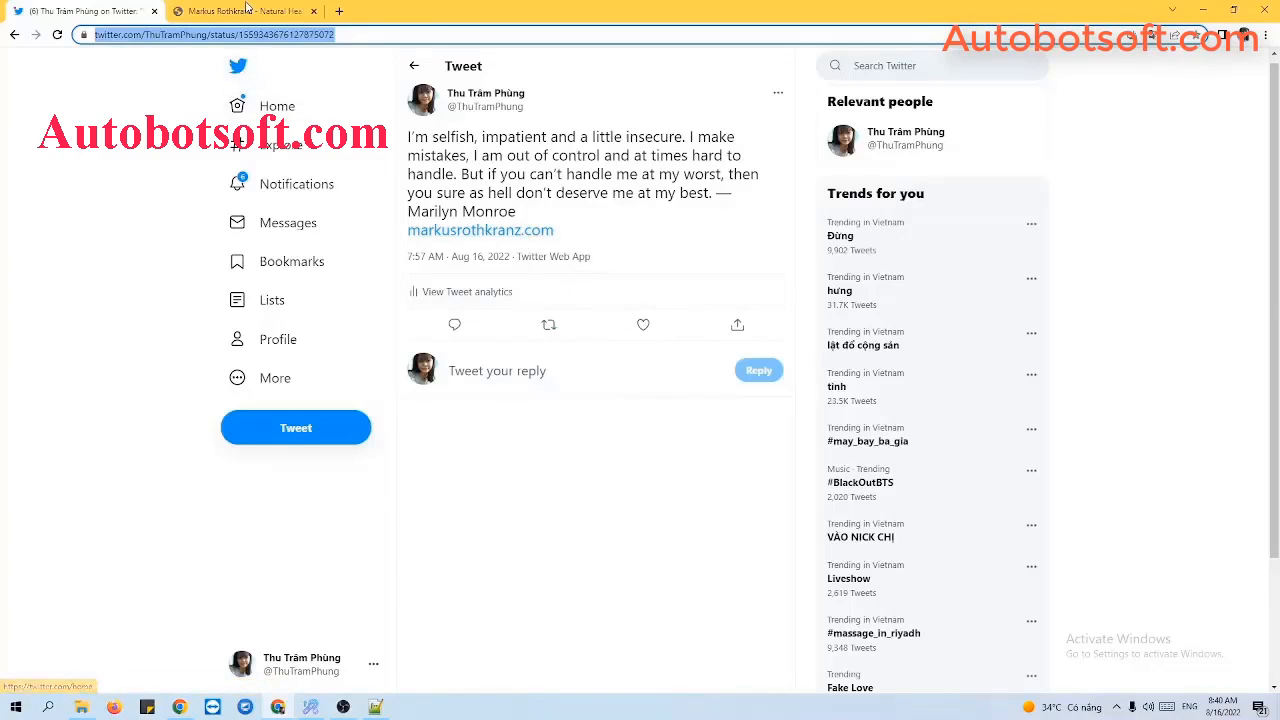
# Switch to the second tab showing markusrothkranz.com and scroll down its homepage.
pyautogui.hotkey('ctrl', 'Tab')
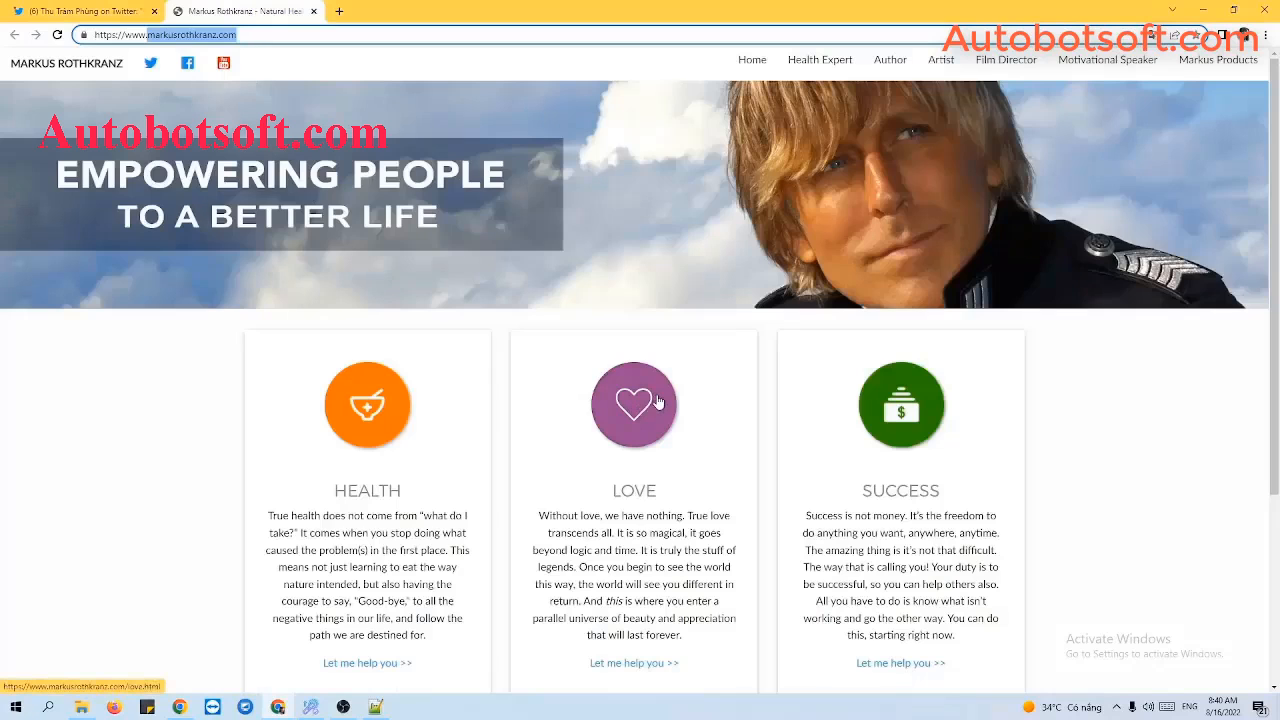
pyautogui.scroll(-3, 659, 401)
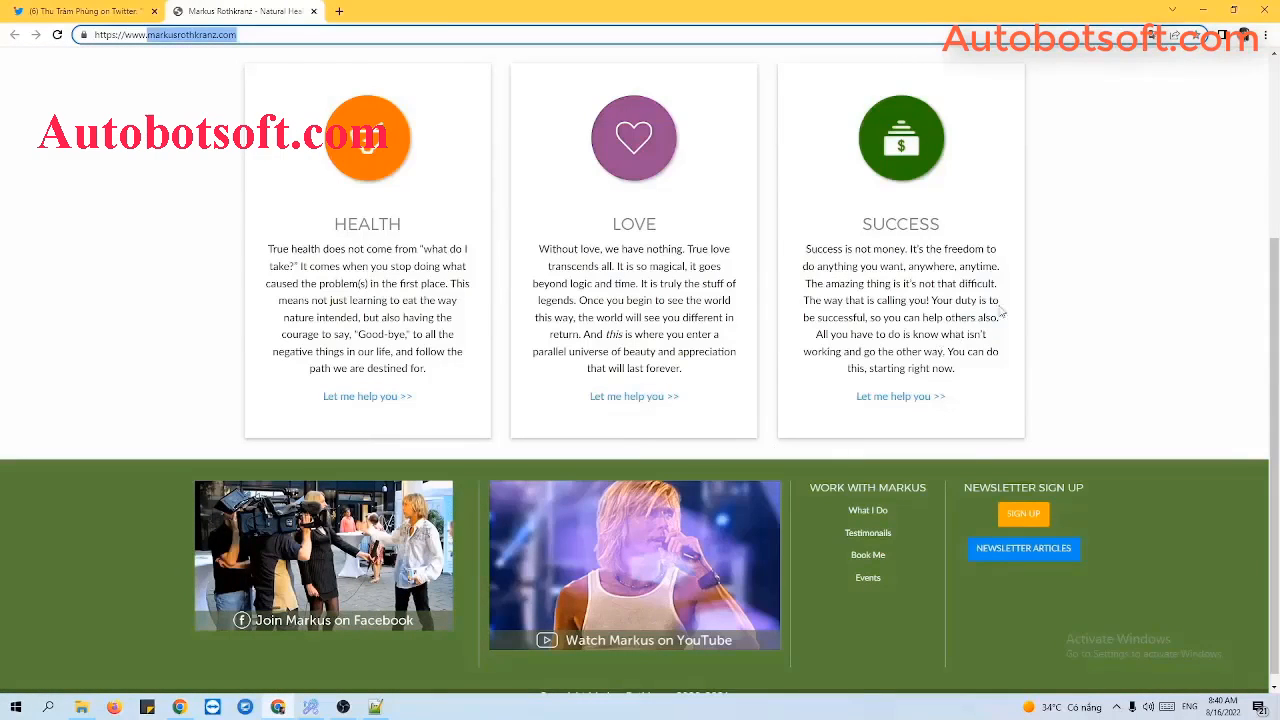
# Minimize Chrome and return focus to the filled-in SocialTrafficBot settings dialog.
pyautogui.click(1203, 10)
pyautogui.click(855, 442)
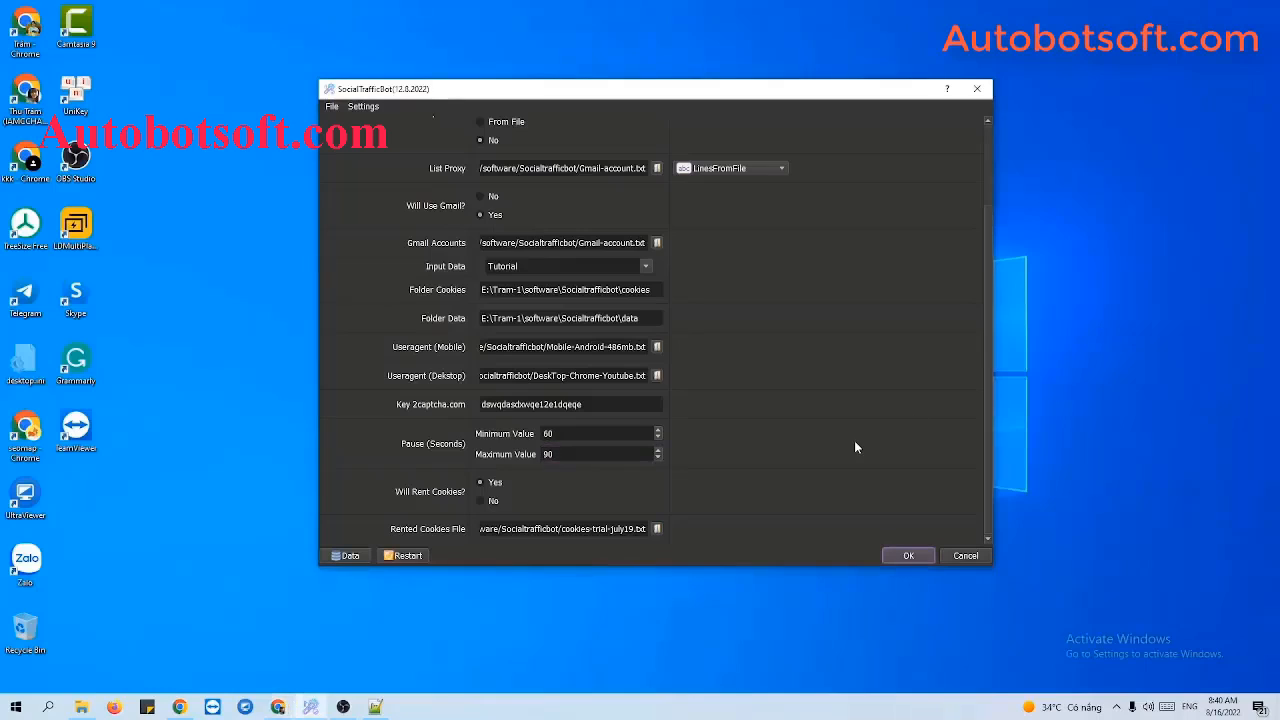